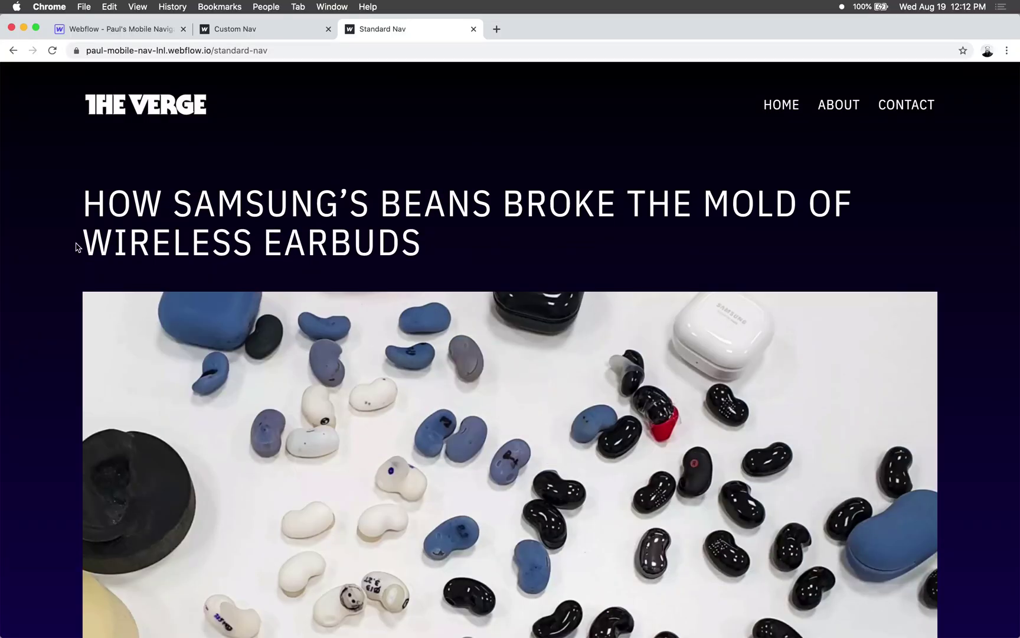
- Collapse Mobile Overlay in the Navigator, browse the Add elements panel, then go to the Standard Nav tab
key(super+1)
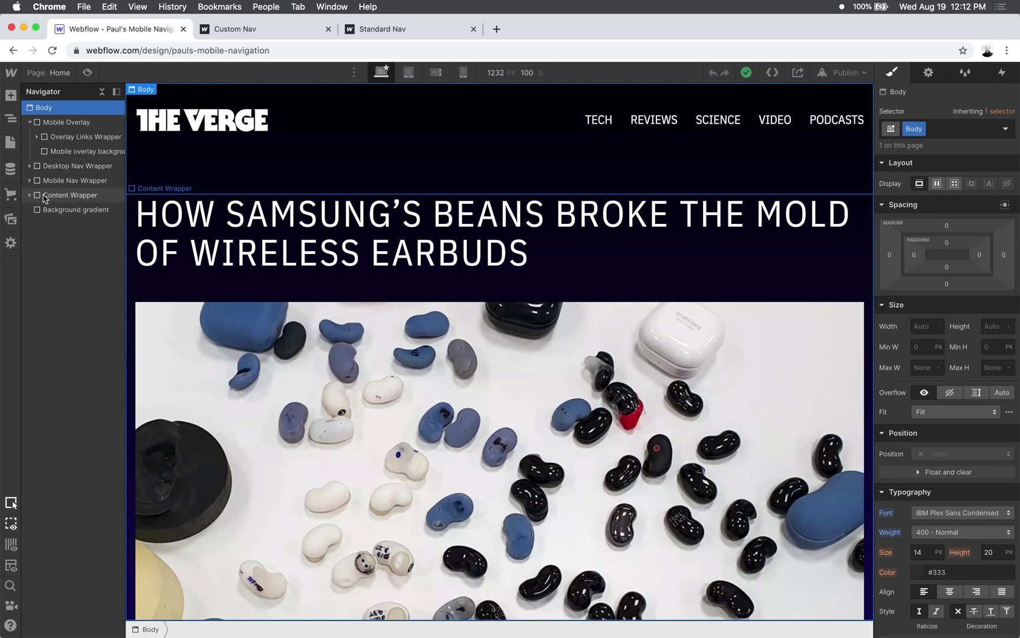
click(30, 122)
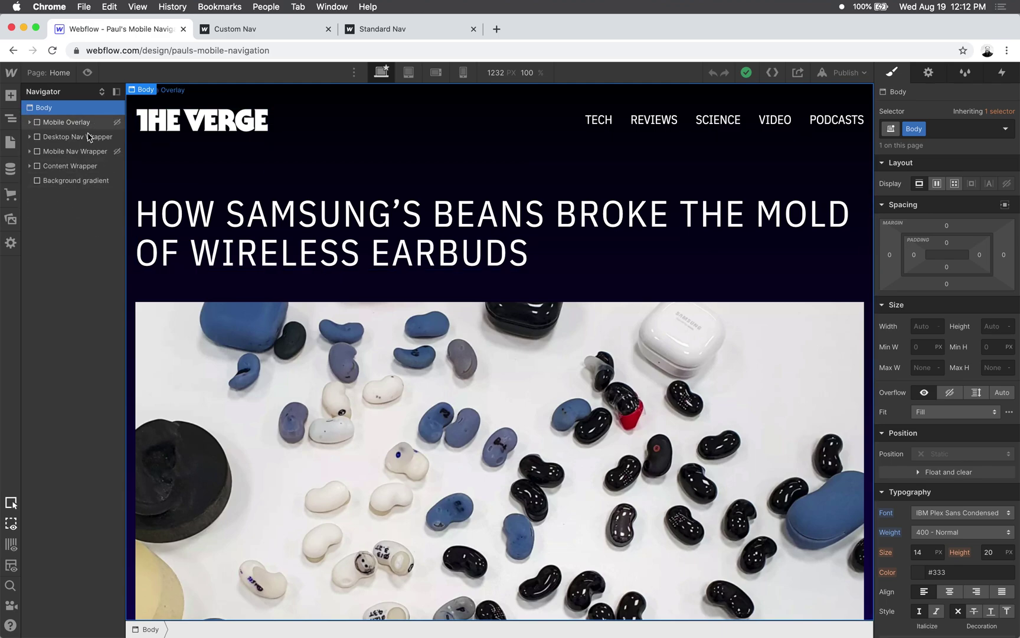
click(10, 95)
scroll(53, 452, down, 6)
scroll(59, 452, down, 5)
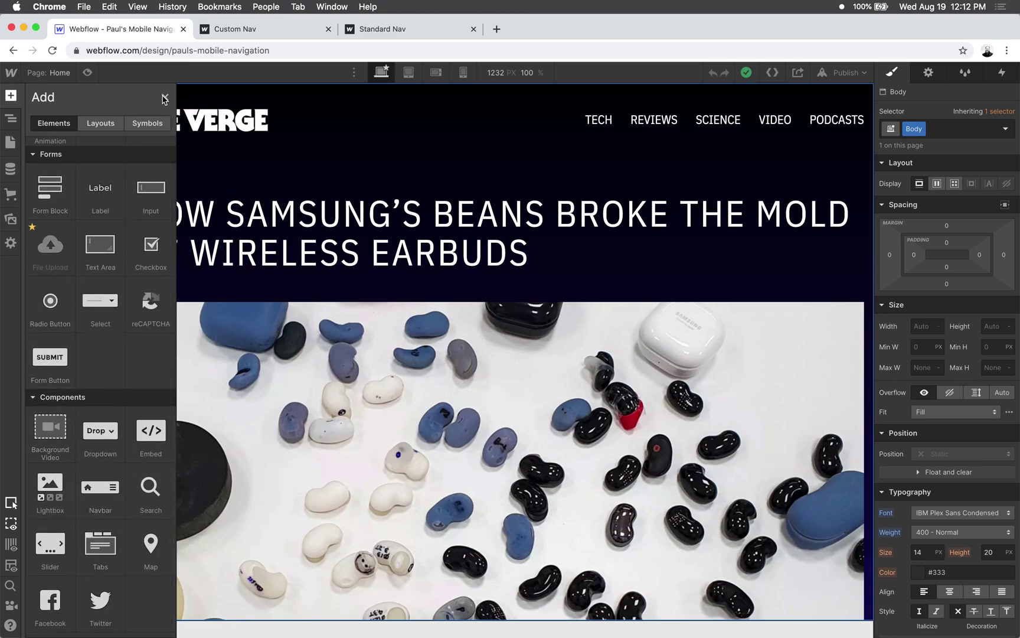
click(390, 29)
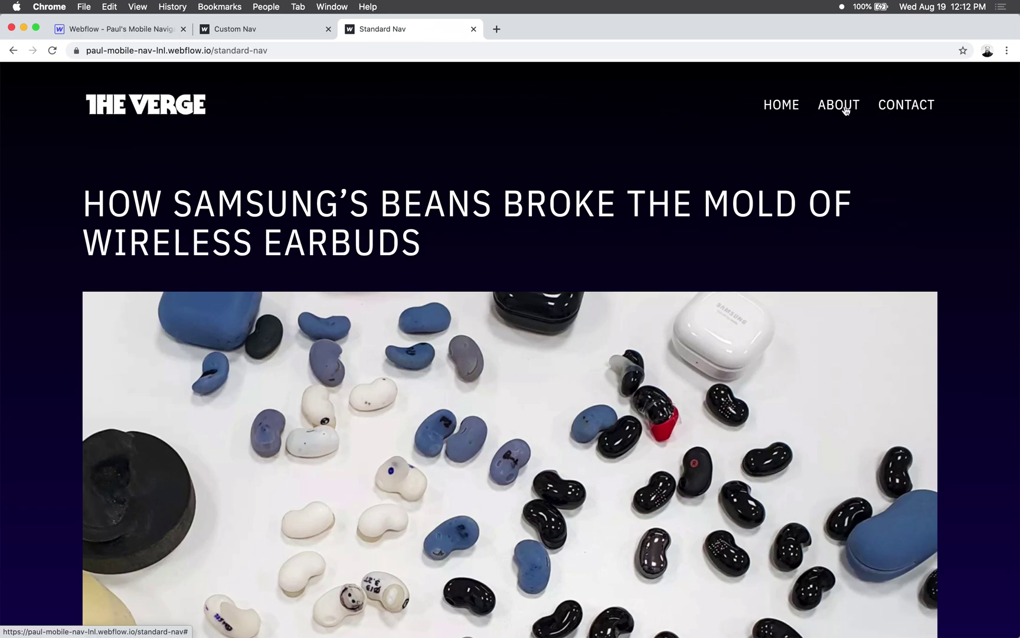
- Narrow Chrome to phone width, open the HOME/ABOUT/CONTACT dropdown, then restore the full-width window
drag(1019, 201, 446, 197)
drag(383, 188, 353, 186)
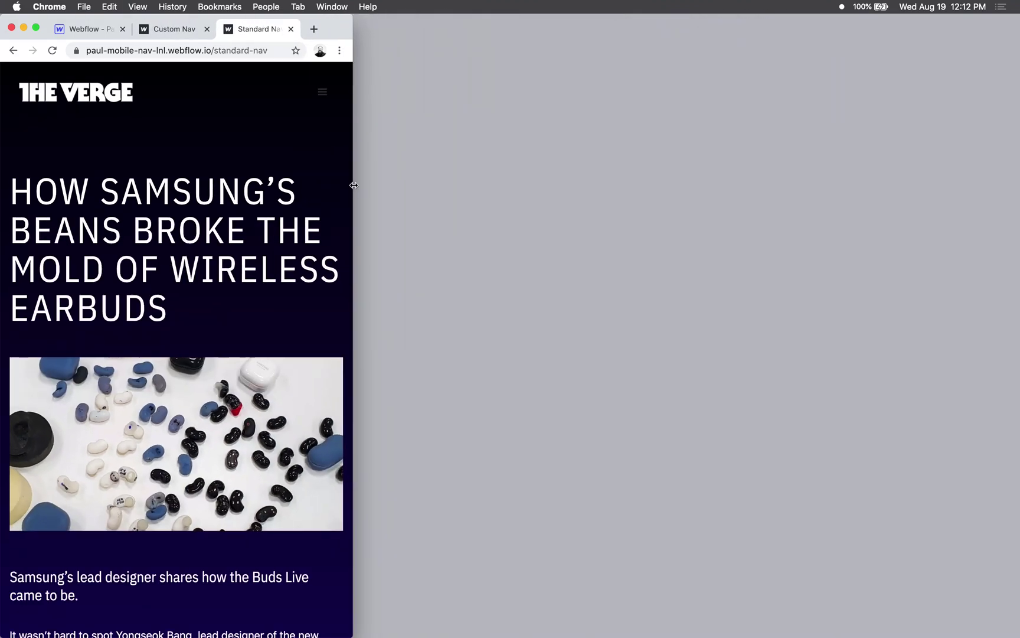
click(321, 91)
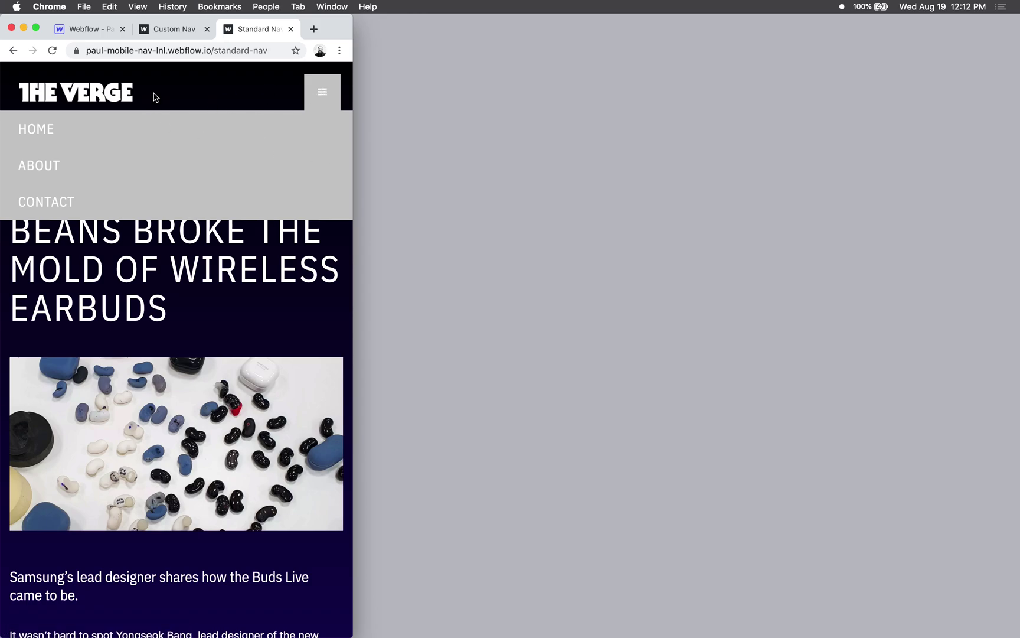
key(ctrl+alt+Return)
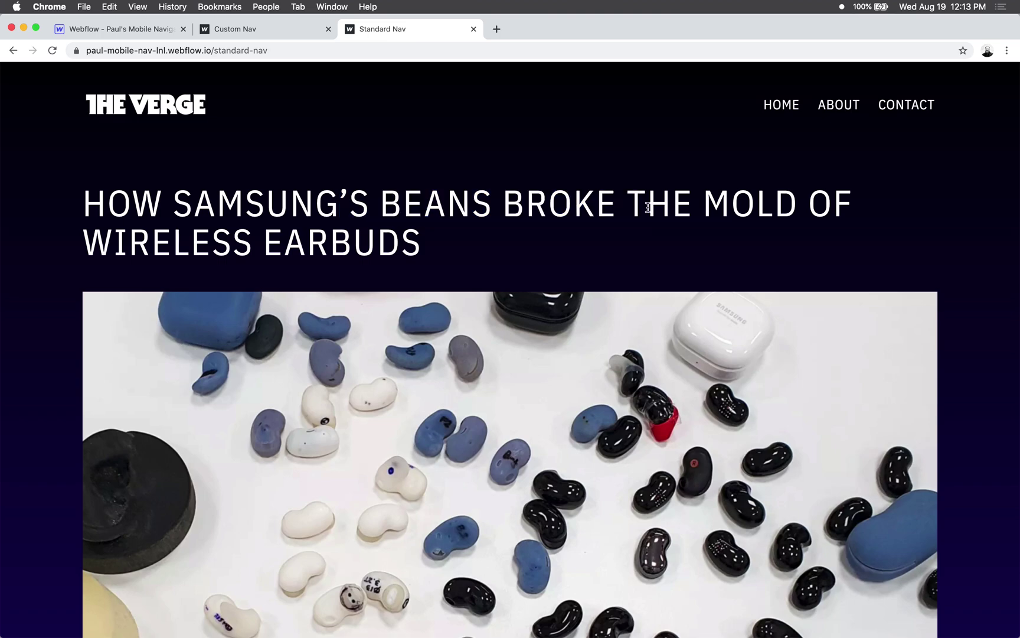
- On the Custom Nav page at mobile width, toggle the gradient overlay menu open and closed, then widen back
click(280, 31)
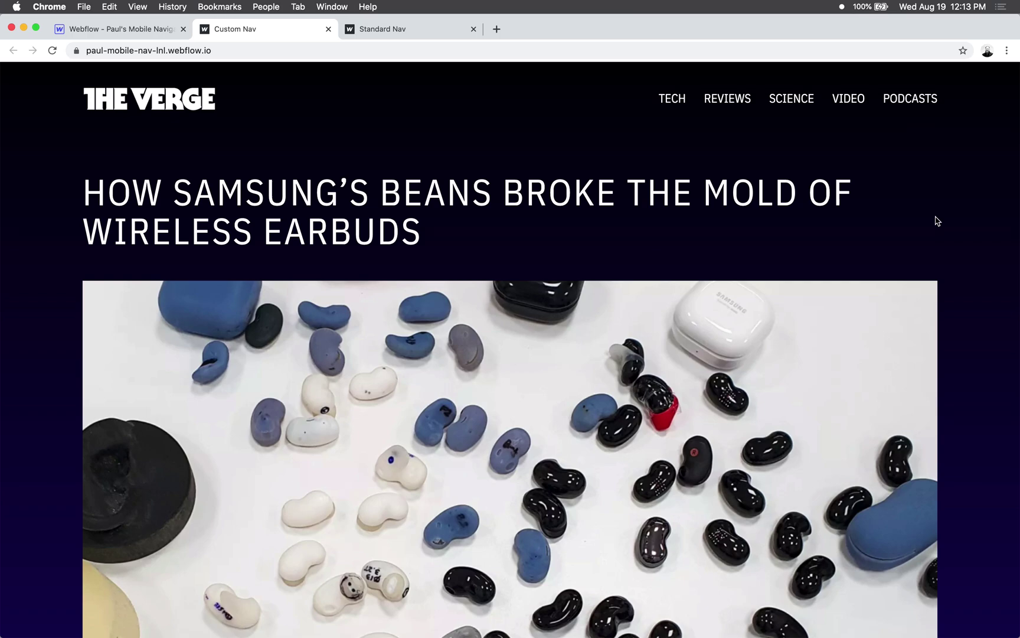
drag(1019, 221, 321, 221)
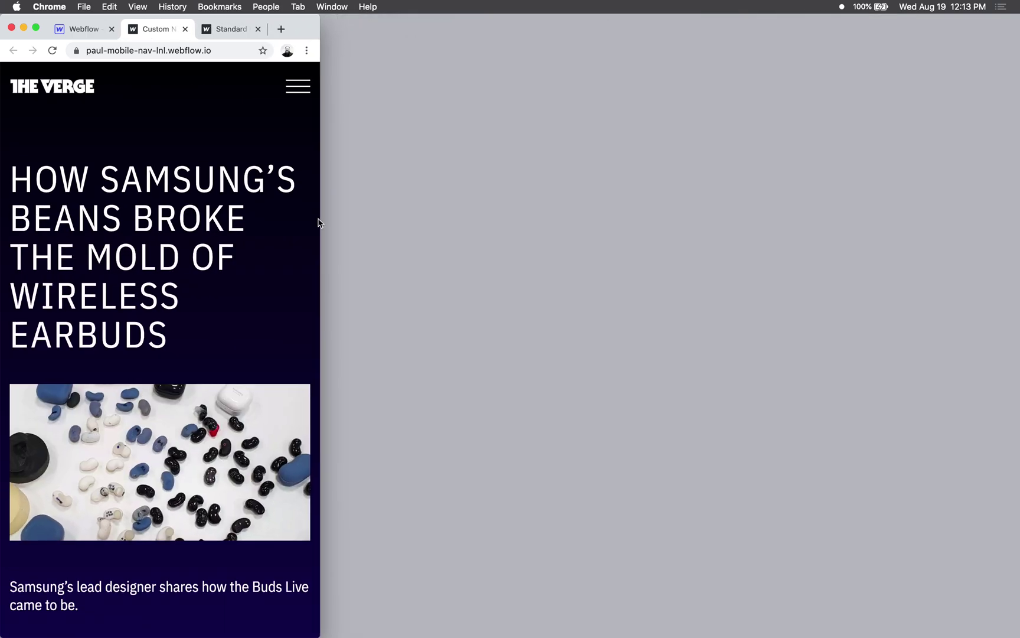
click(297, 87)
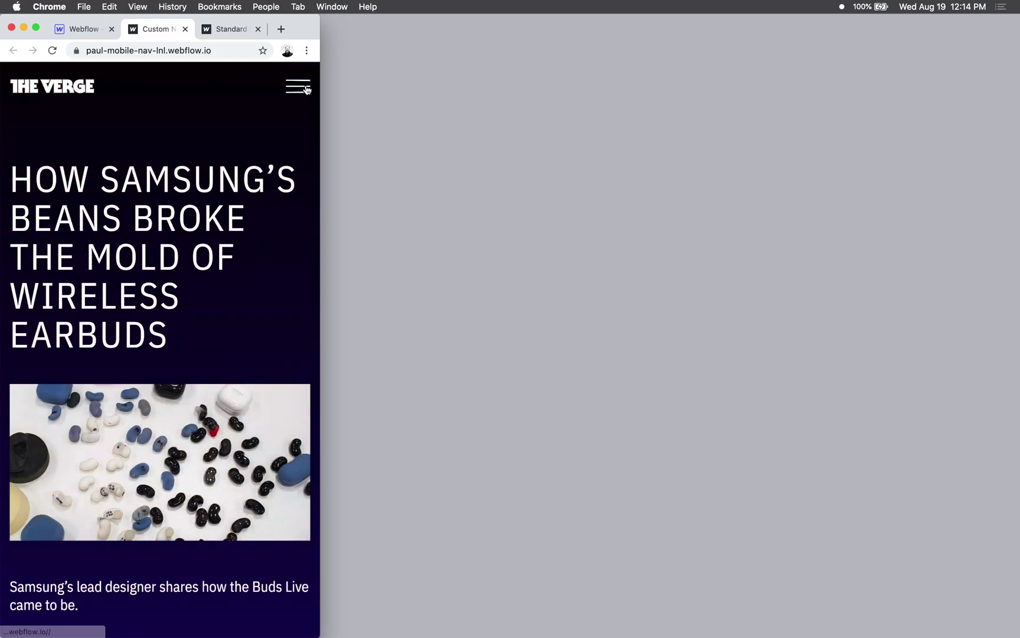
click(300, 88)
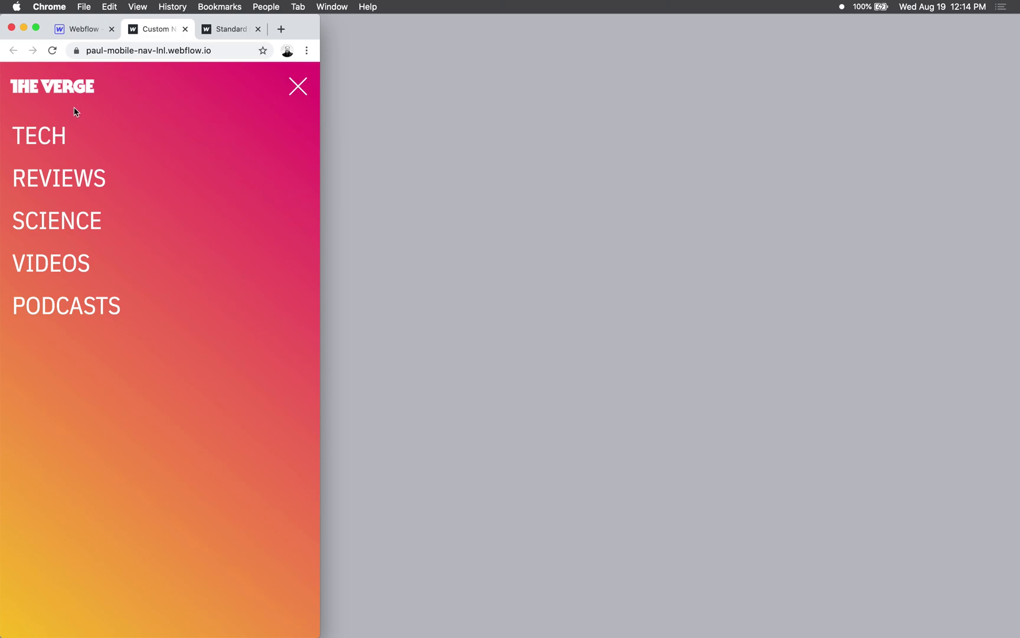
click(297, 90)
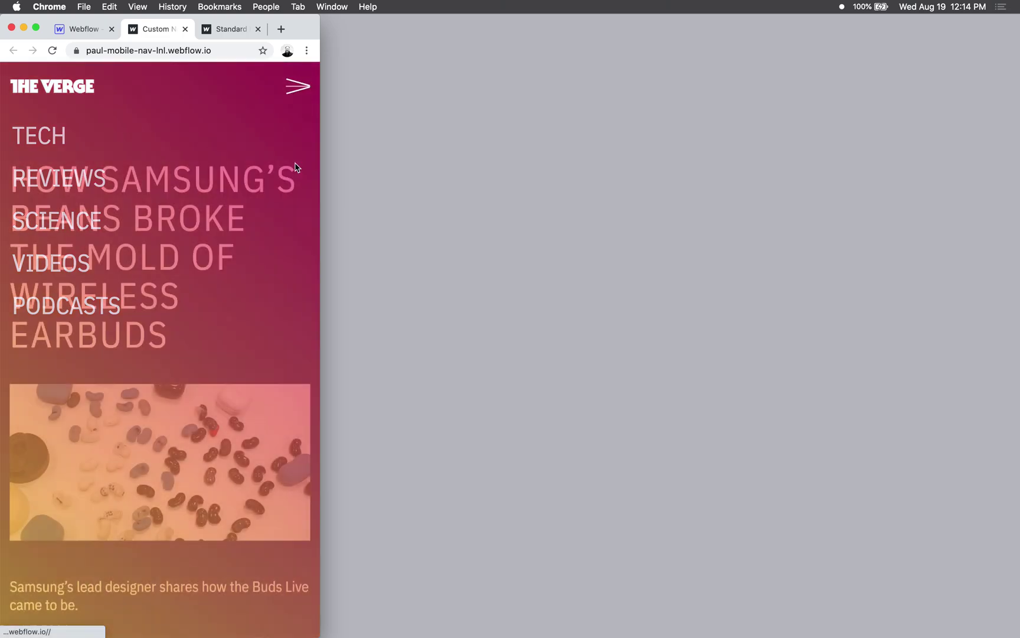
click(297, 89)
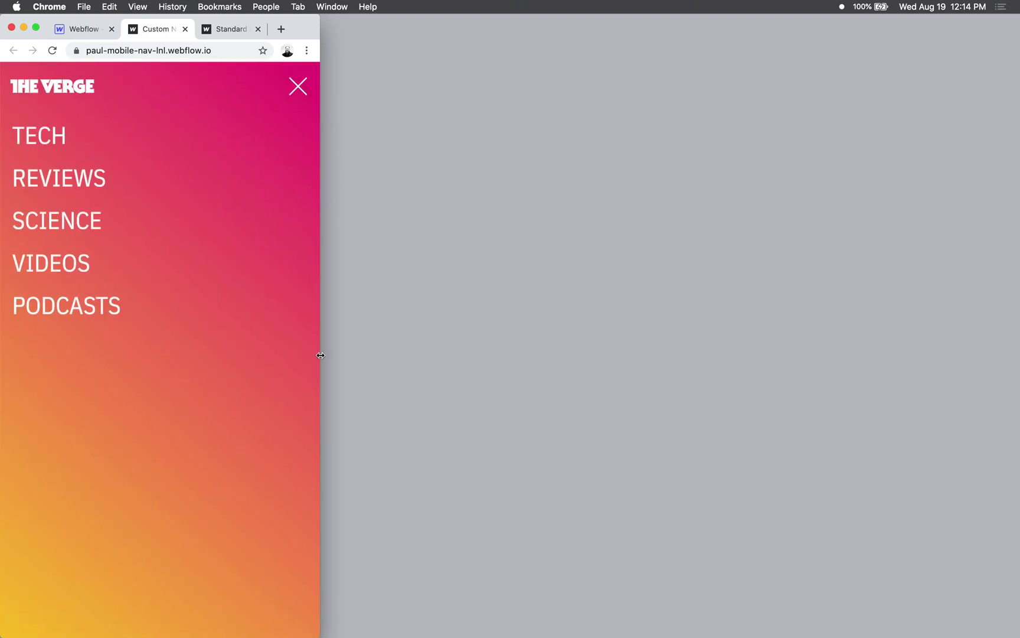
drag(320, 355, 1019, 363)
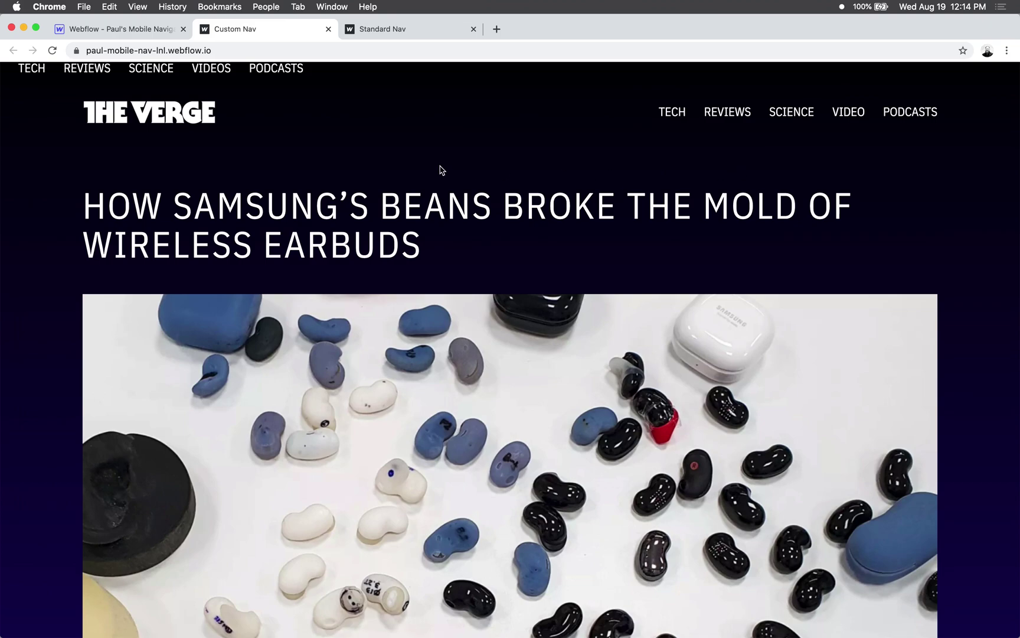
- Return to the Webflow Designer tab and close the Custom Nav and Standard Nav tabs
scroll(472, 200, down, 1)
click(152, 34)
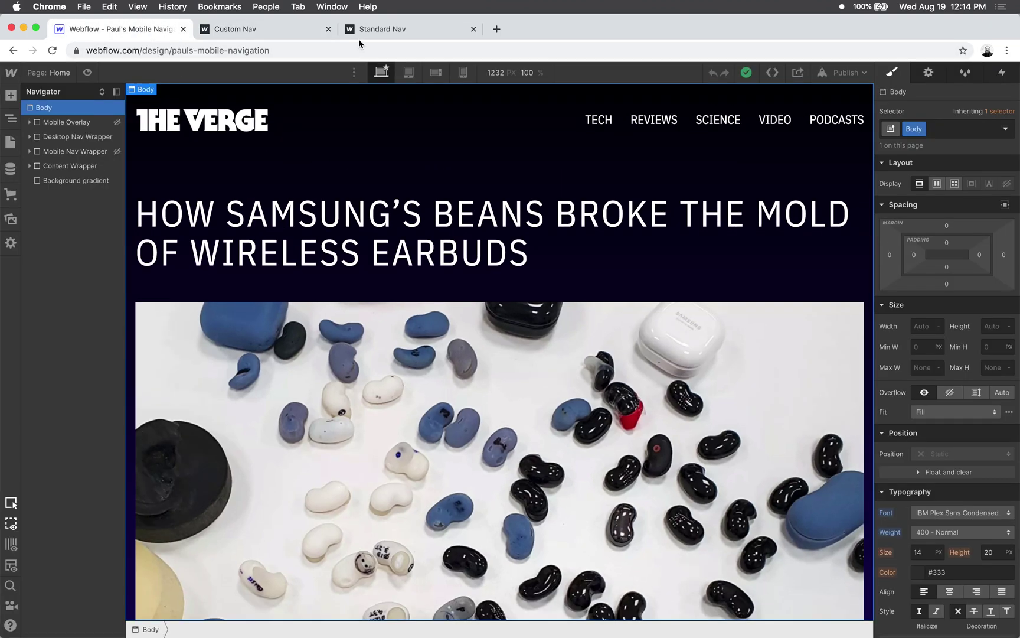
click(314, 32)
click(413, 29)
click(473, 29)
click(328, 29)
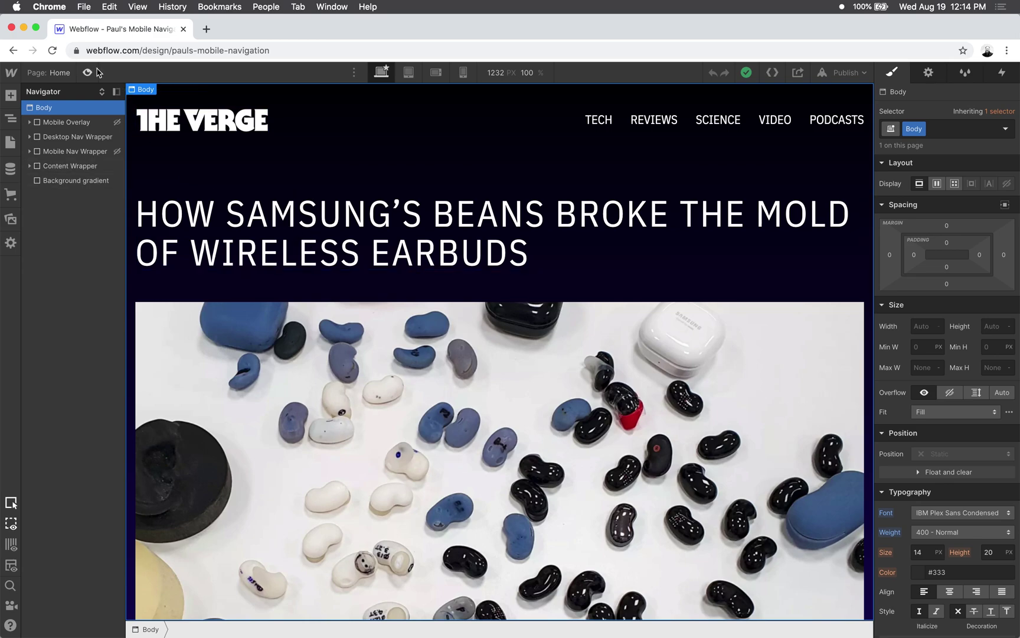
- Compare tablet and 568 px mobile landscape breakpoints in Preview, ending on mobile landscape in edit mode
key(super+shift+p)
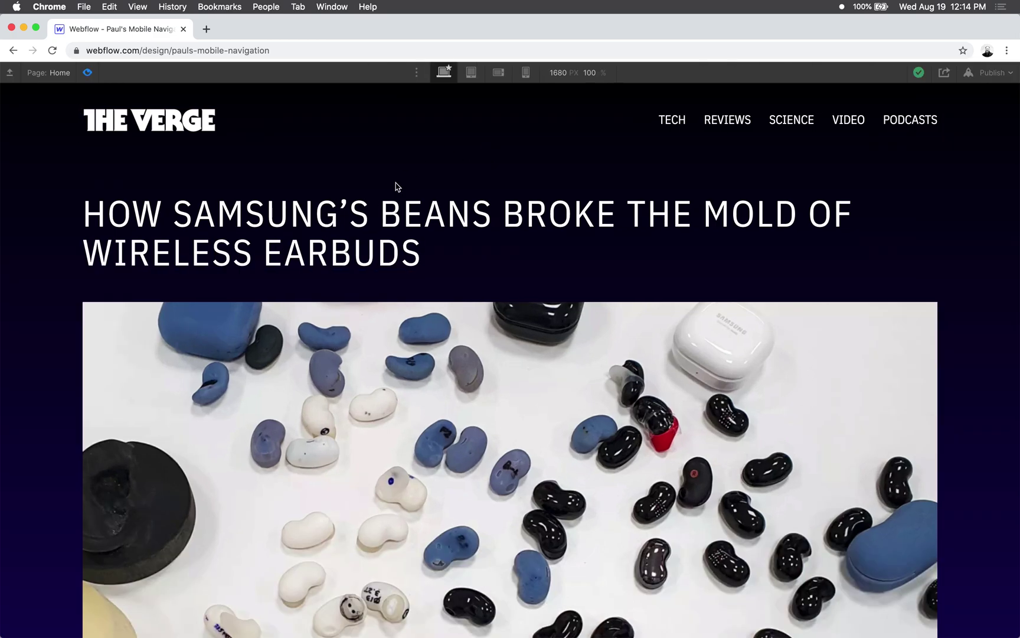
click(471, 72)
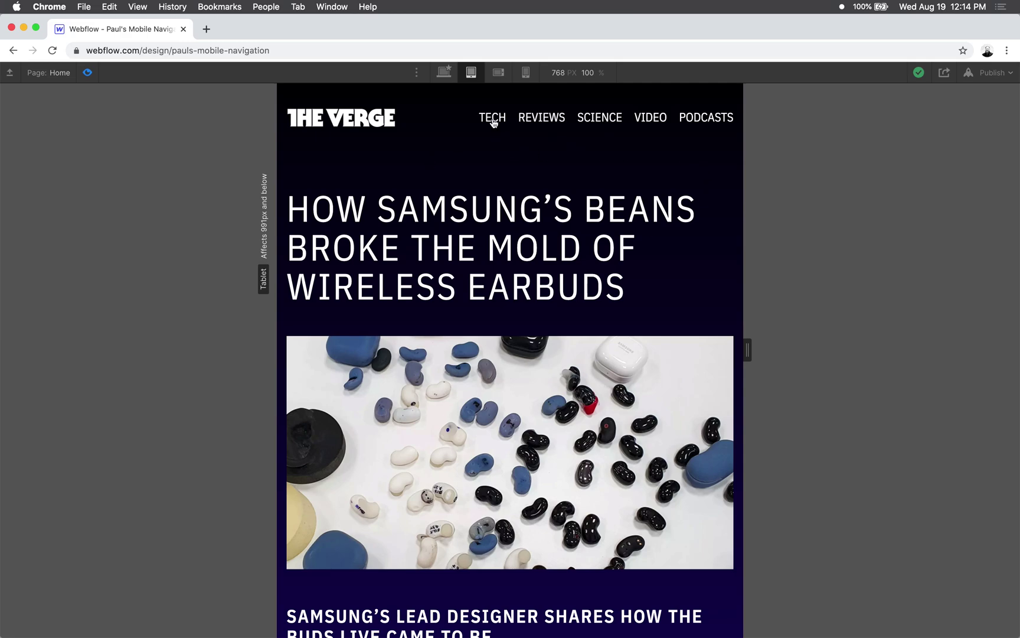
click(499, 73)
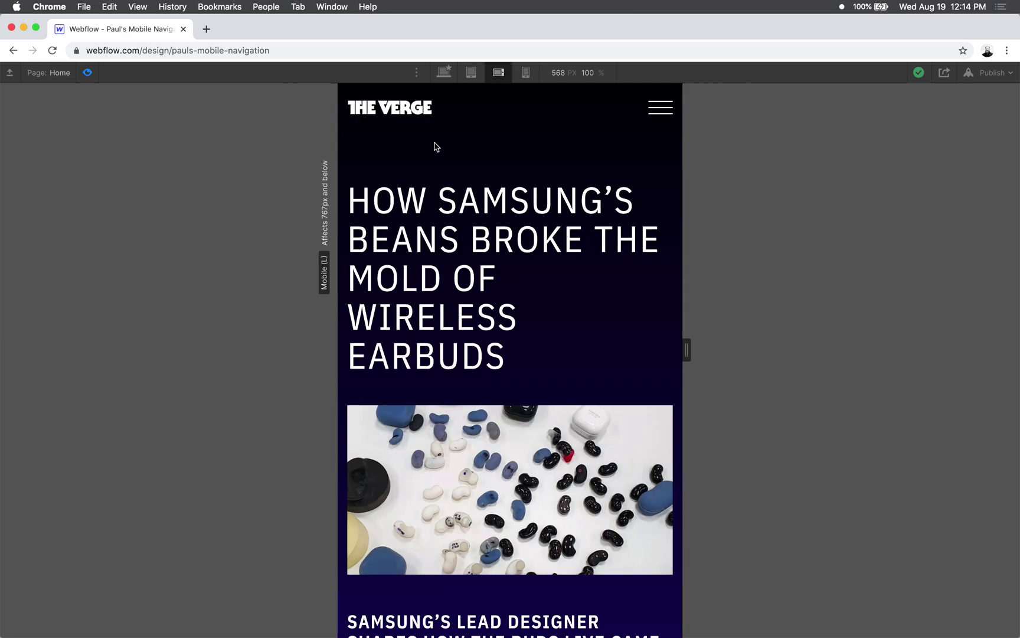
click(87, 73)
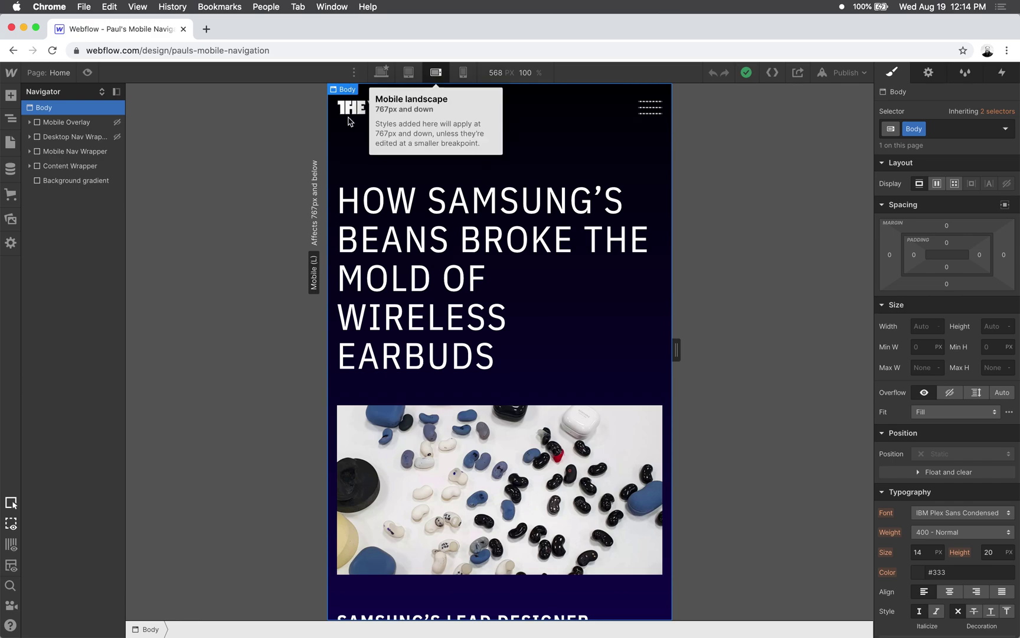
click(408, 72)
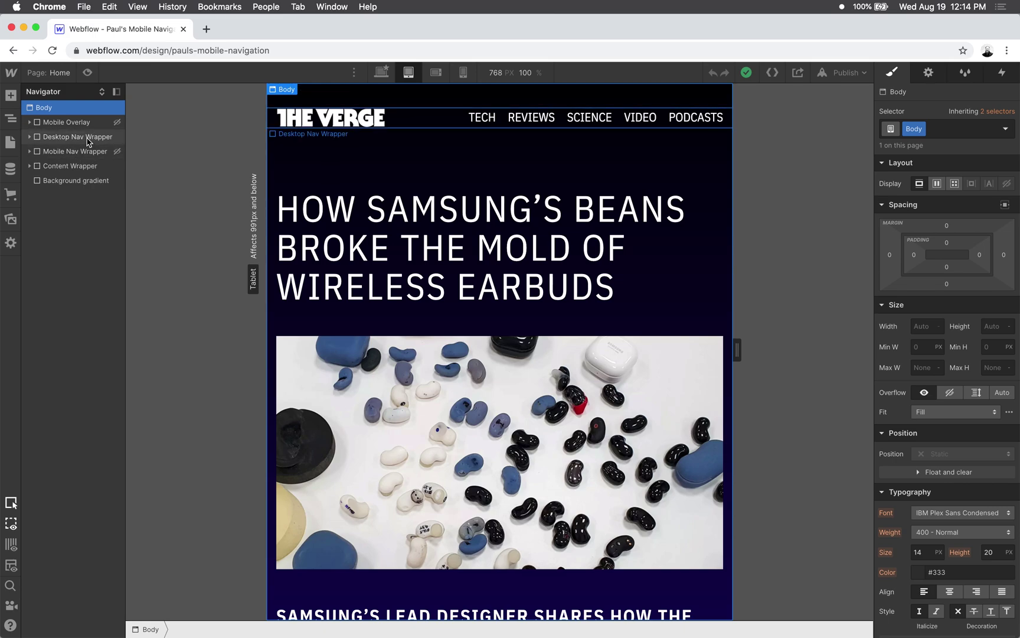
click(436, 73)
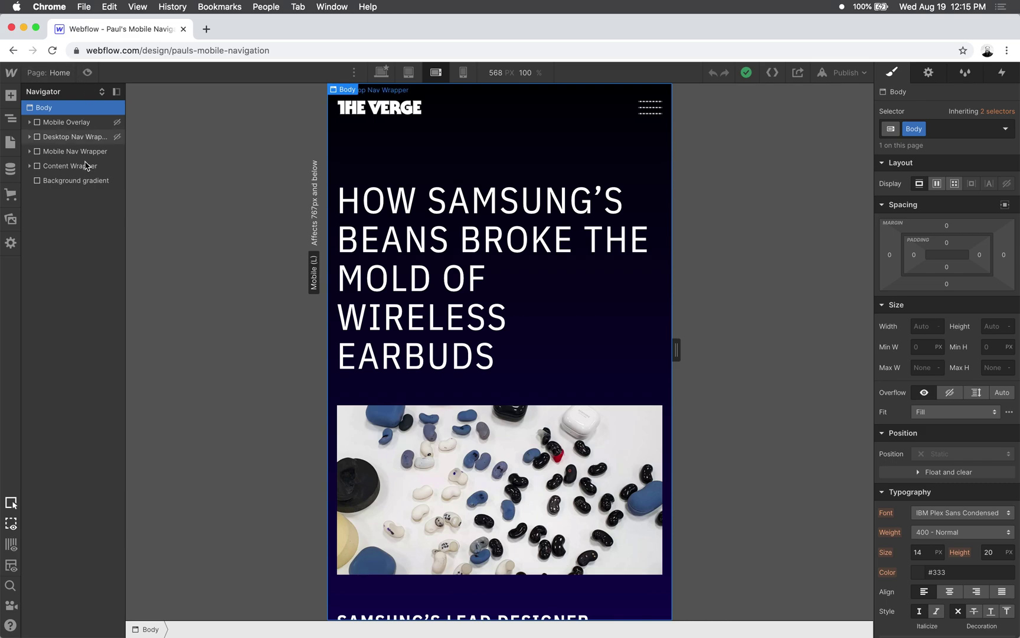
click(85, 74)
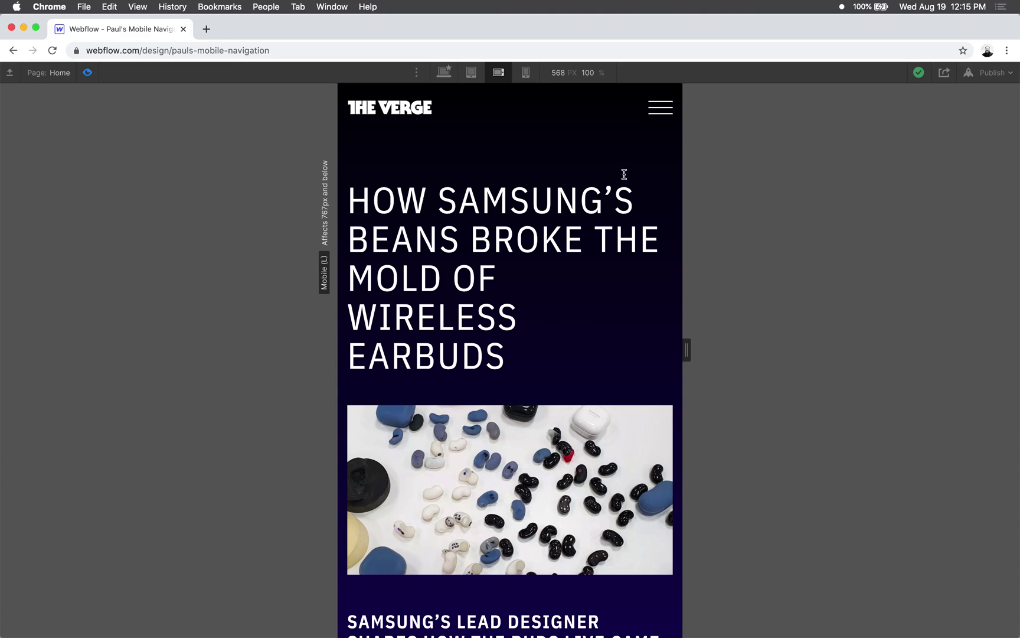
click(89, 73)
click(56, 122)
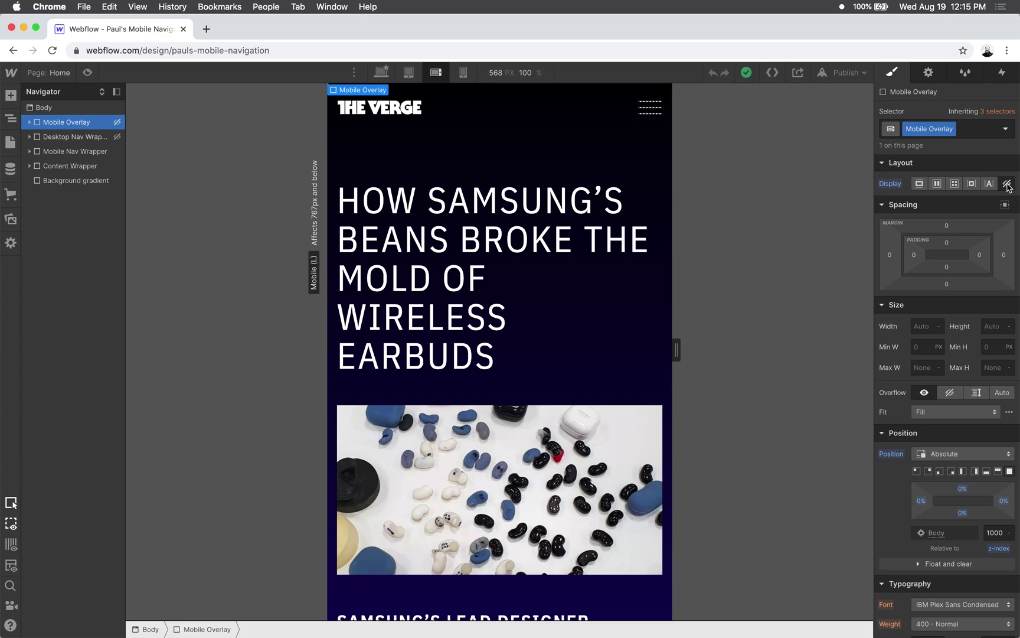
scroll(928, 326, down, 5)
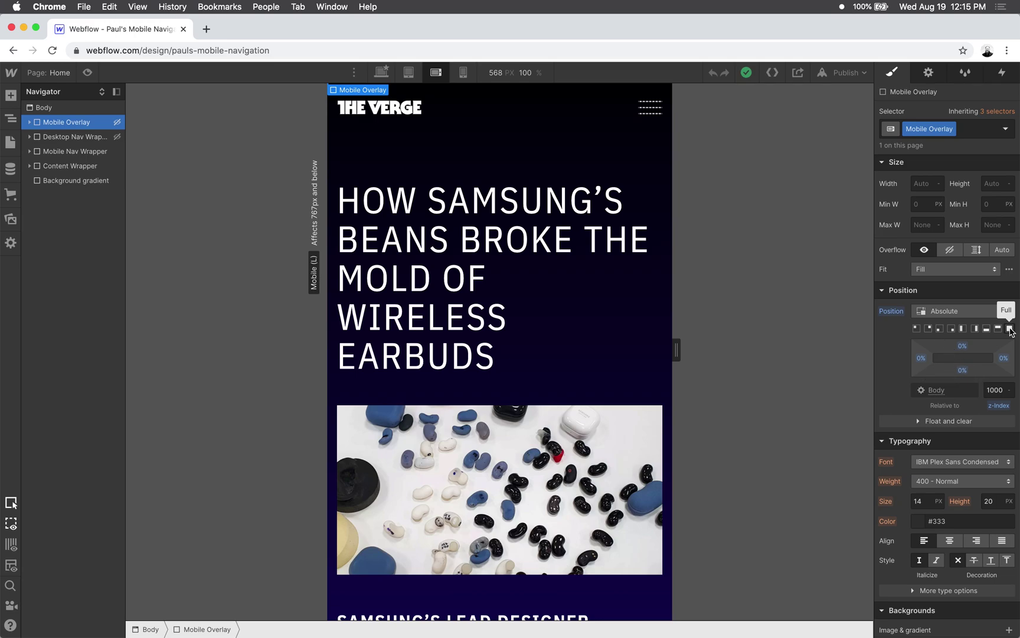
scroll(905, 313, up, 5)
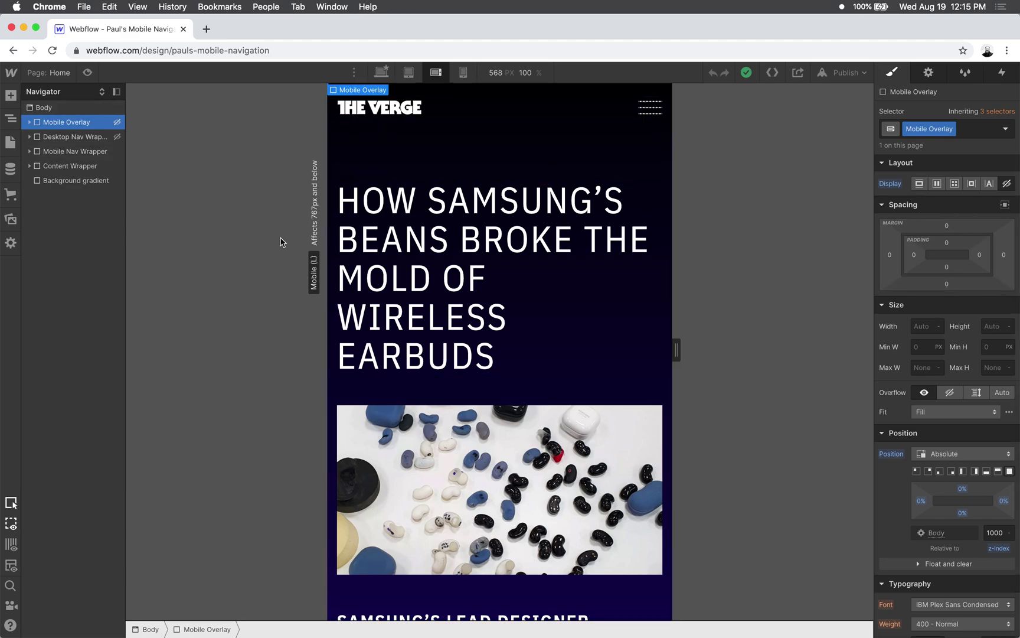
click(919, 183)
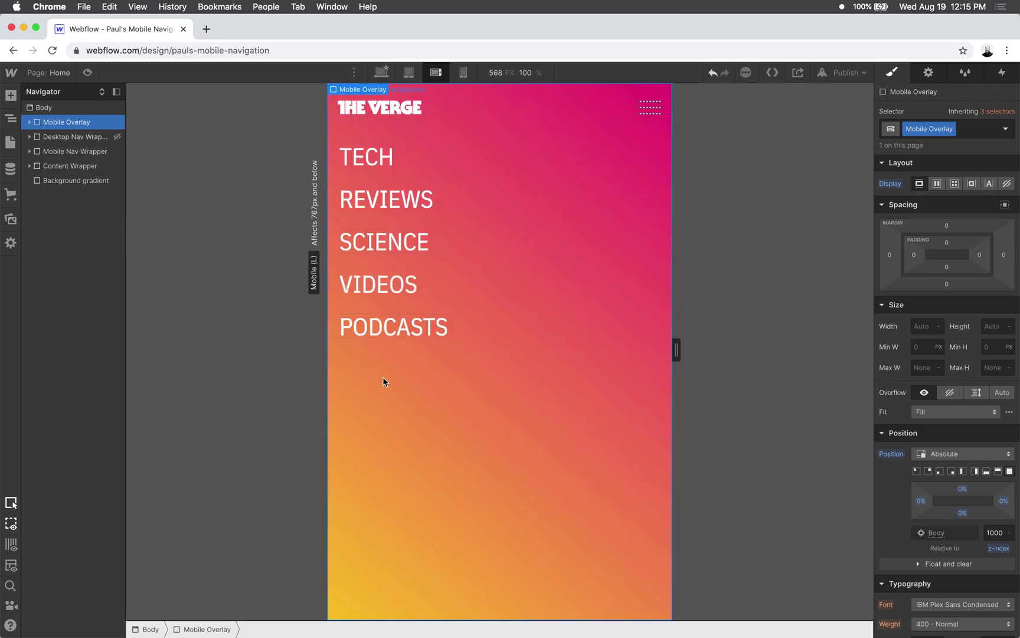
scroll(469, 226, down, 1)
scroll(469, 224, down, 10)
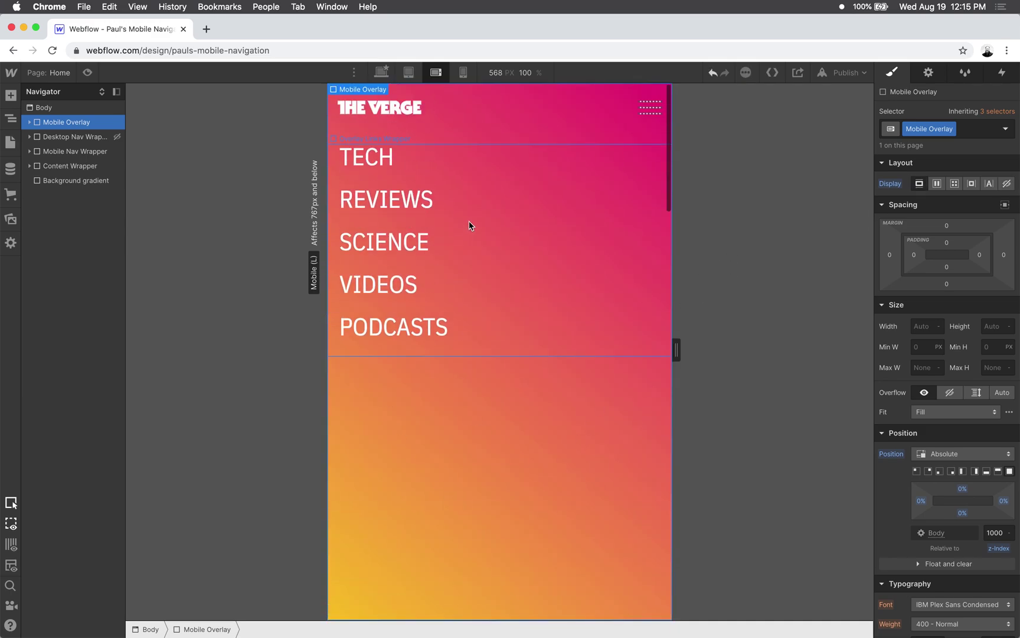
scroll(484, 224, up, 10)
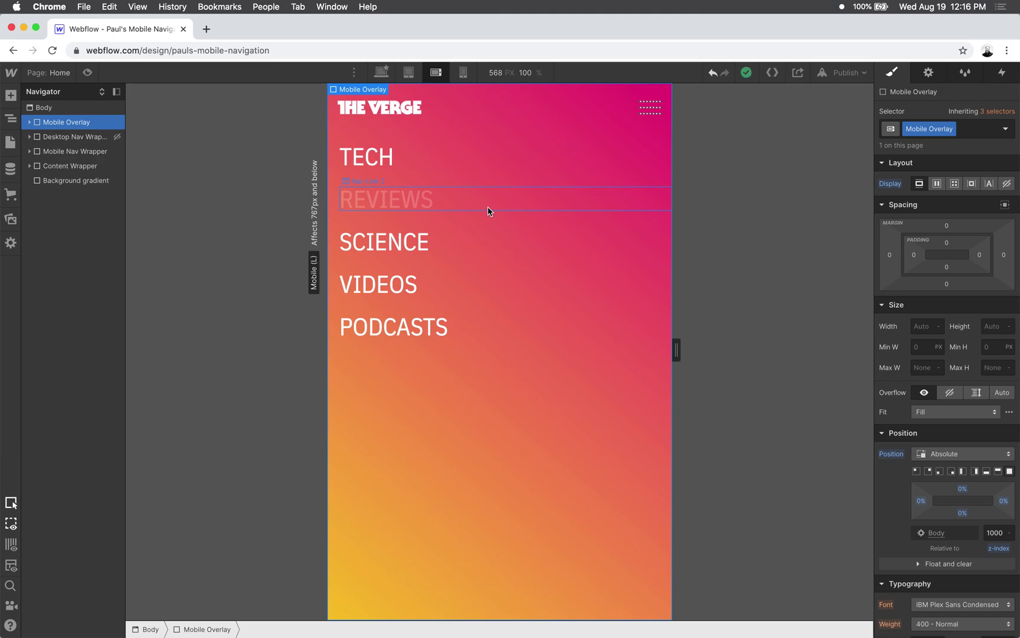
click(1006, 183)
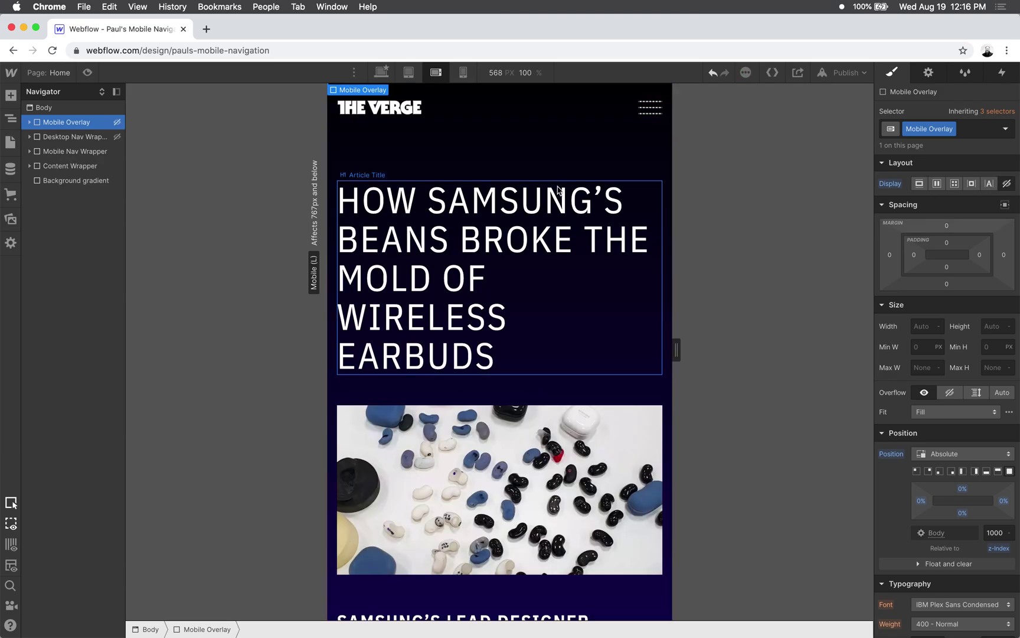
click(657, 113)
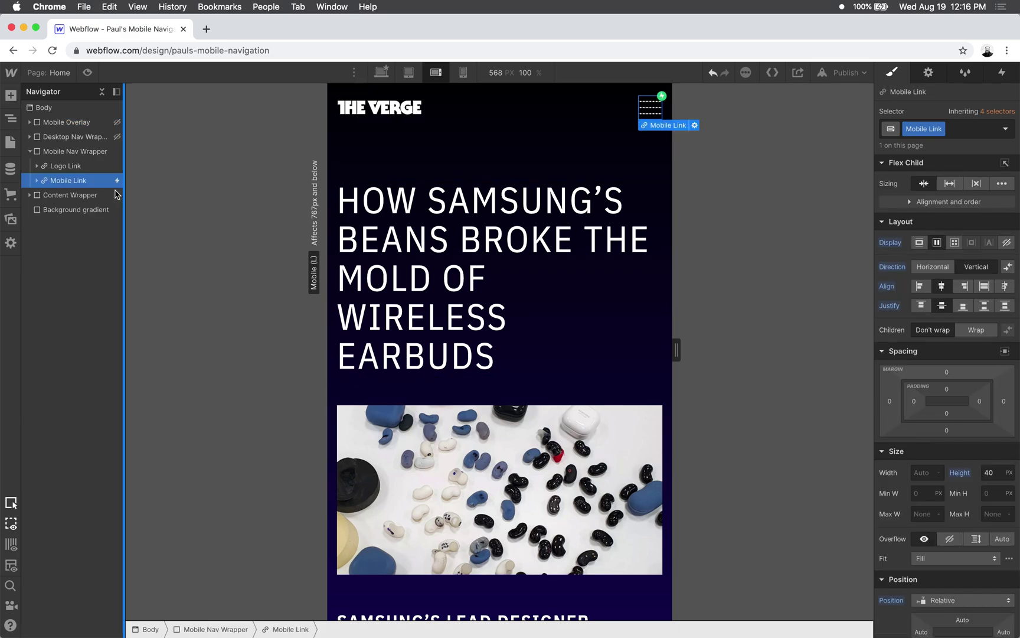
click(37, 180)
click(79, 196)
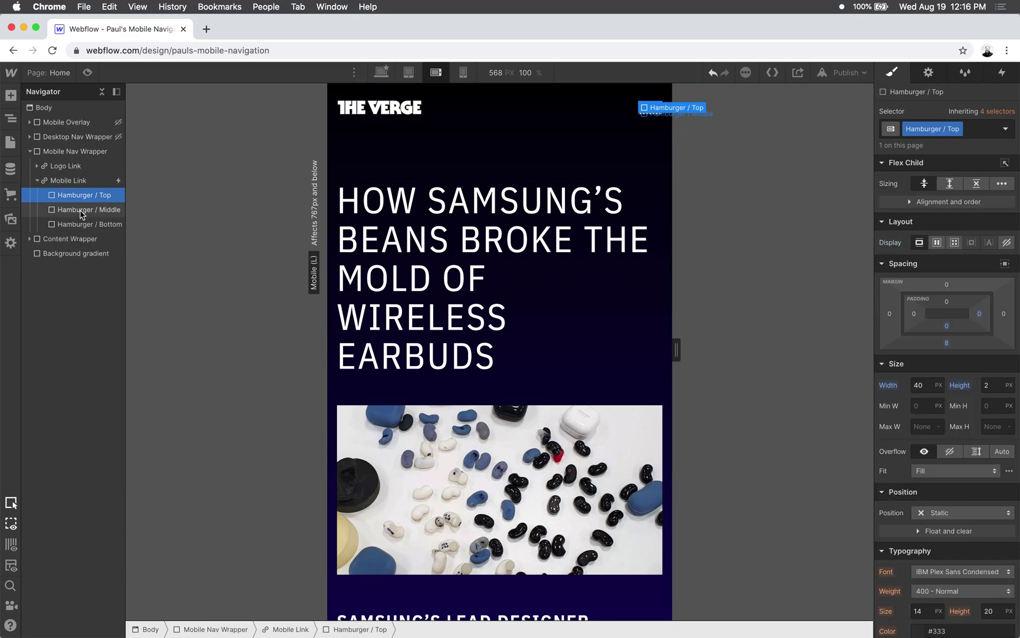
click(82, 210)
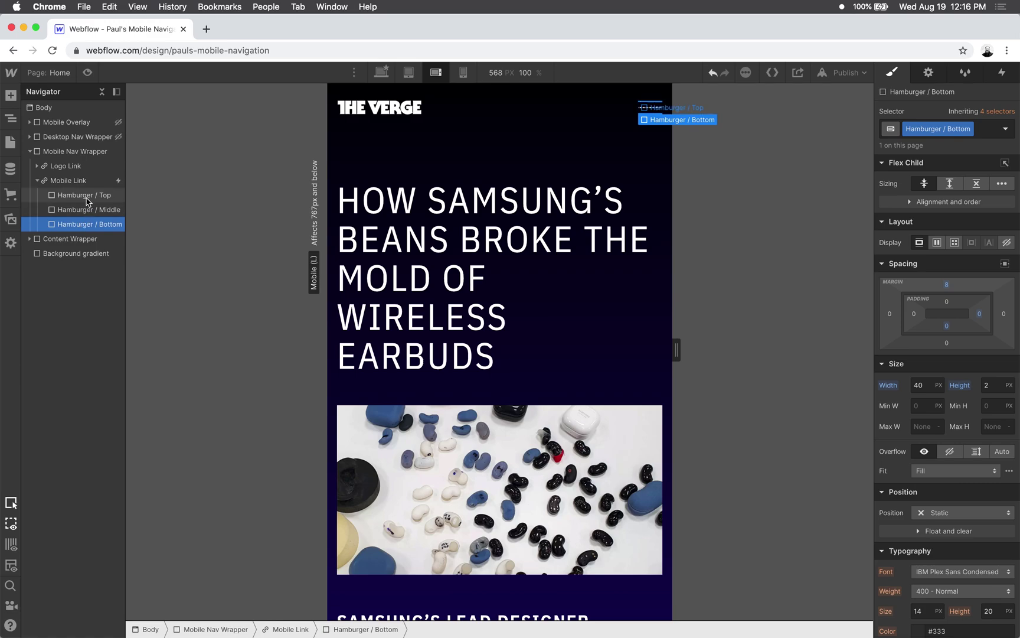
click(83, 196)
click(82, 208)
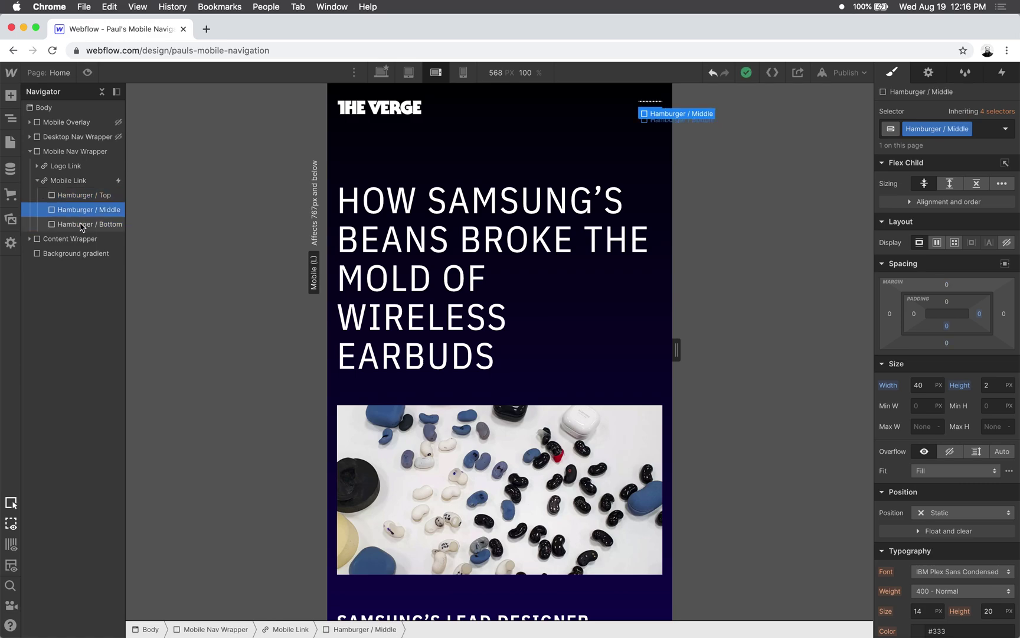
click(82, 225)
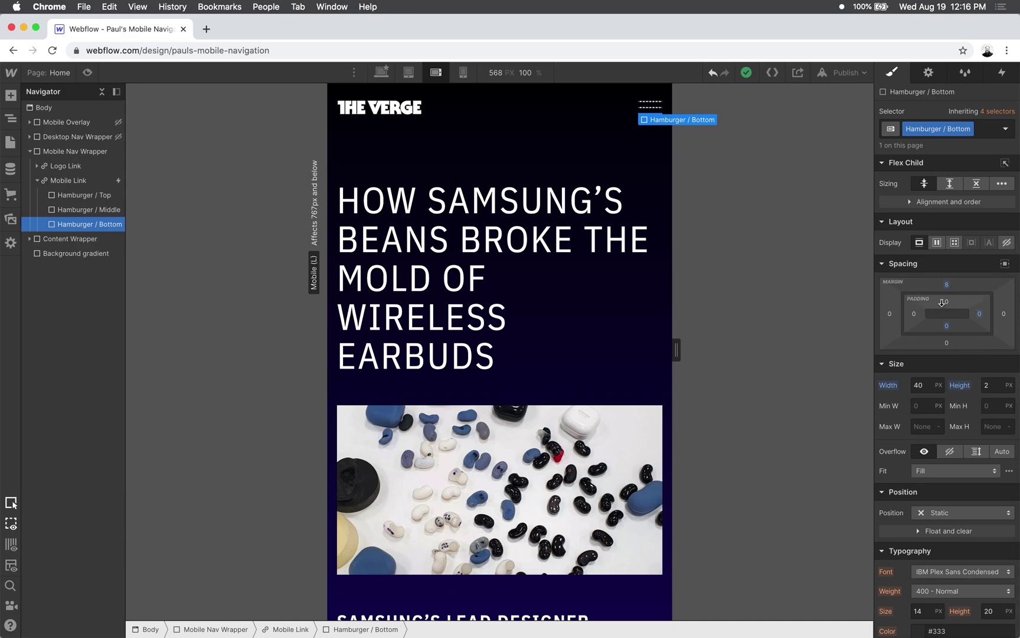
click(82, 196)
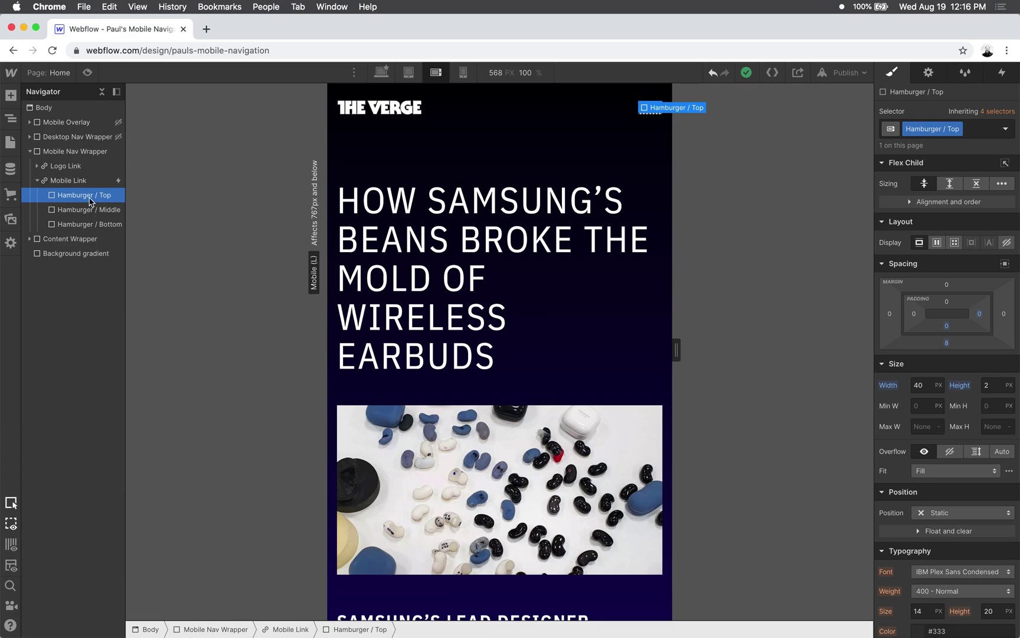
click(37, 180)
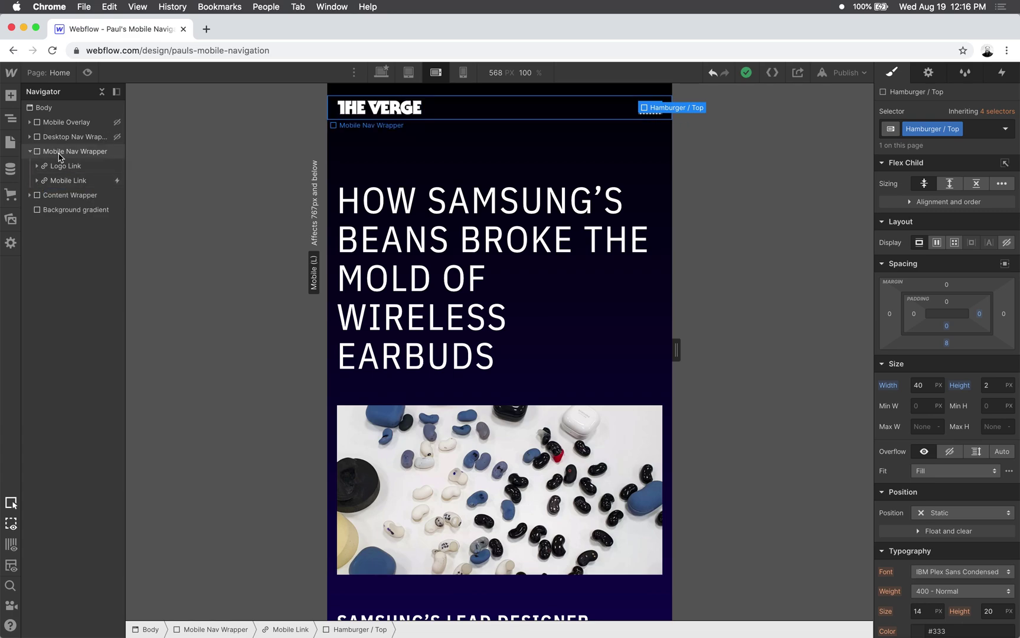
click(29, 151)
click(50, 123)
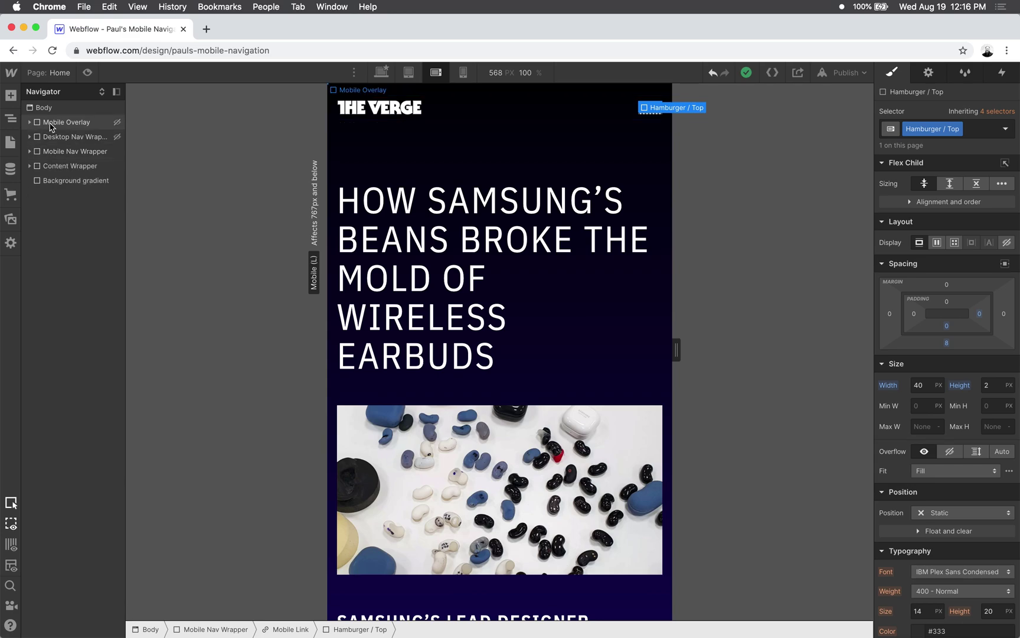
click(919, 184)
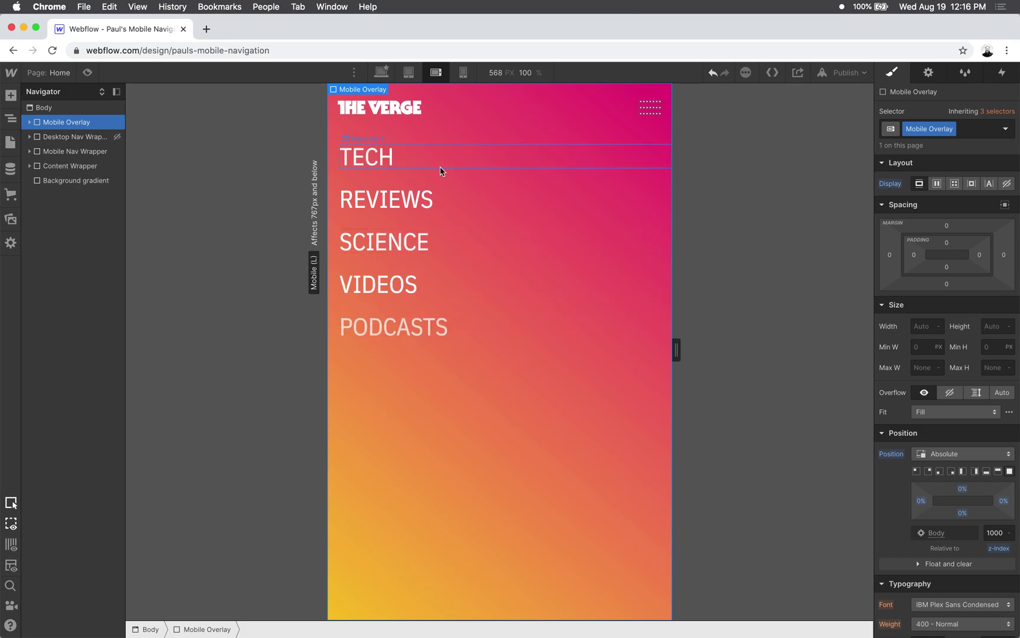
click(1006, 183)
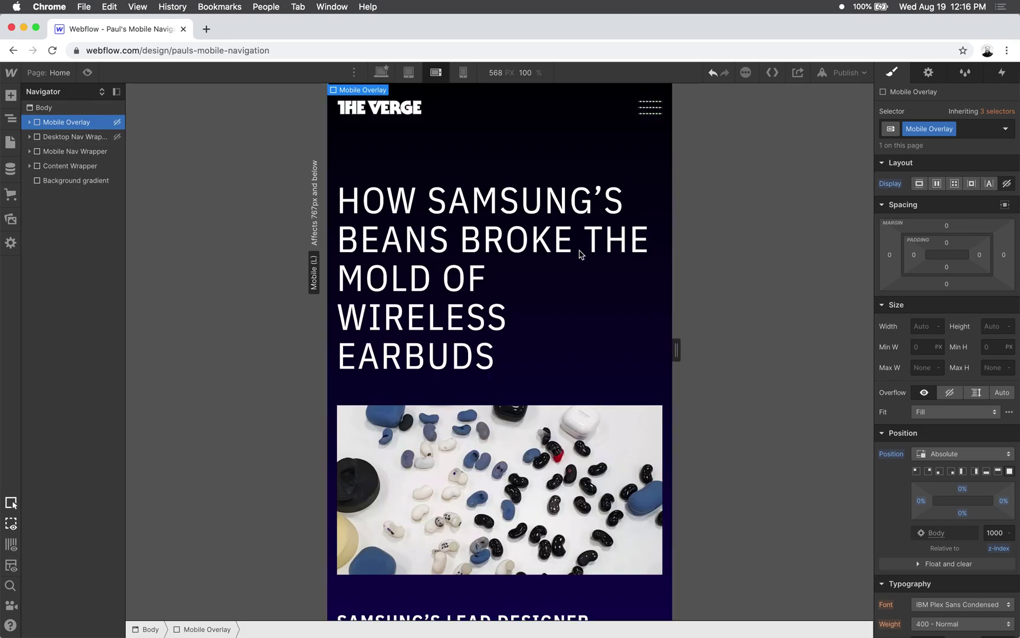
click(409, 73)
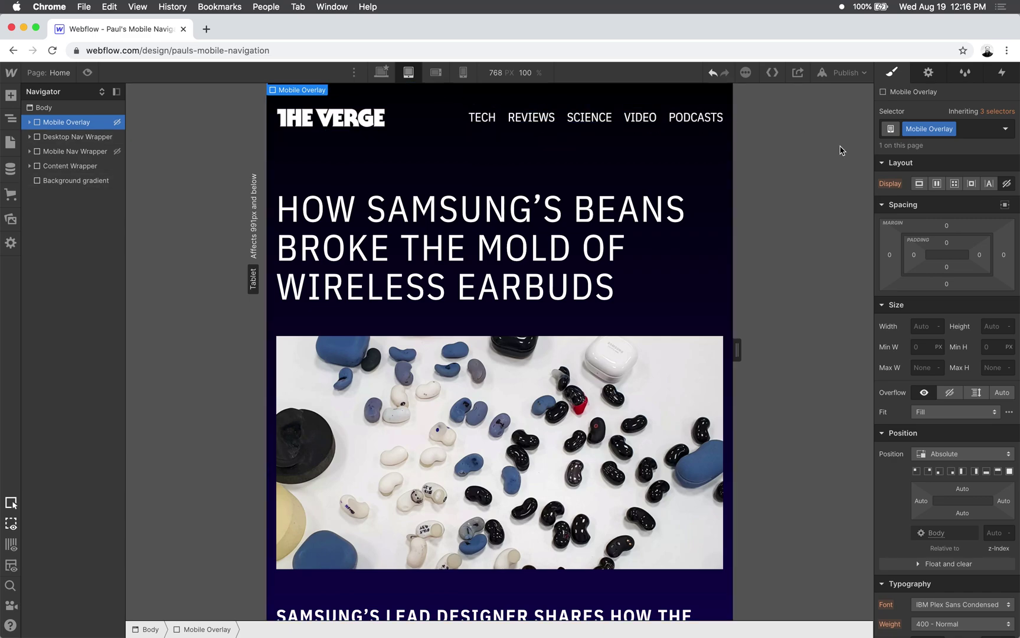
click(434, 73)
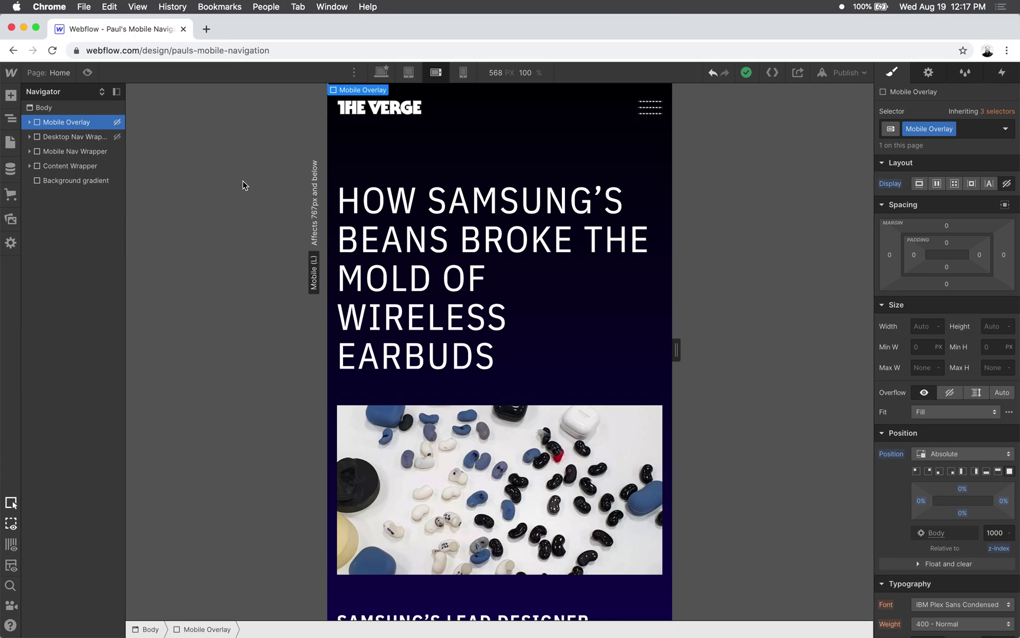
click(29, 151)
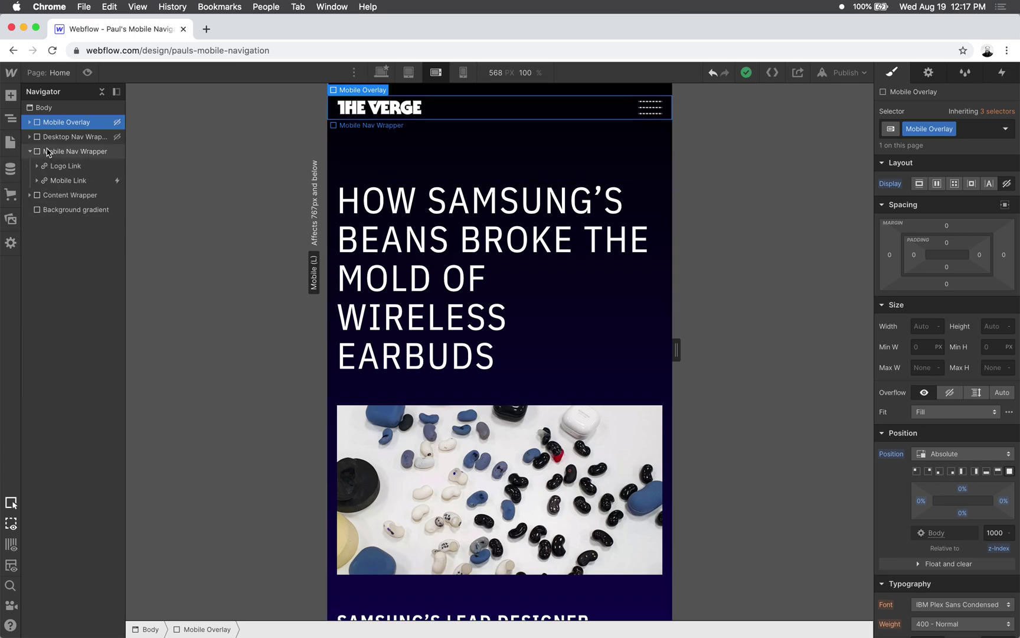
click(58, 180)
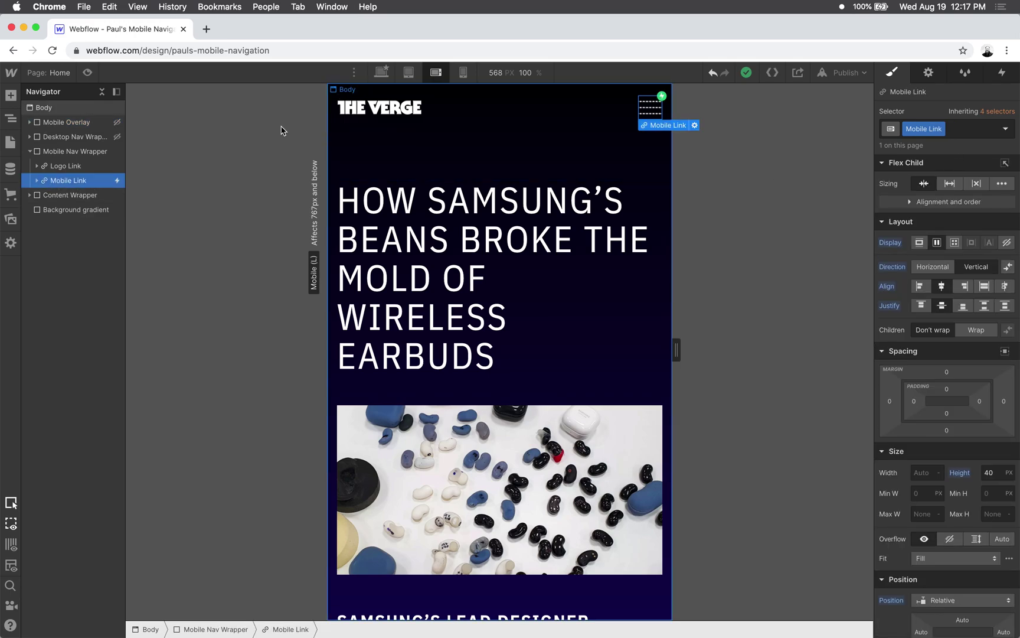
click(87, 72)
click(655, 112)
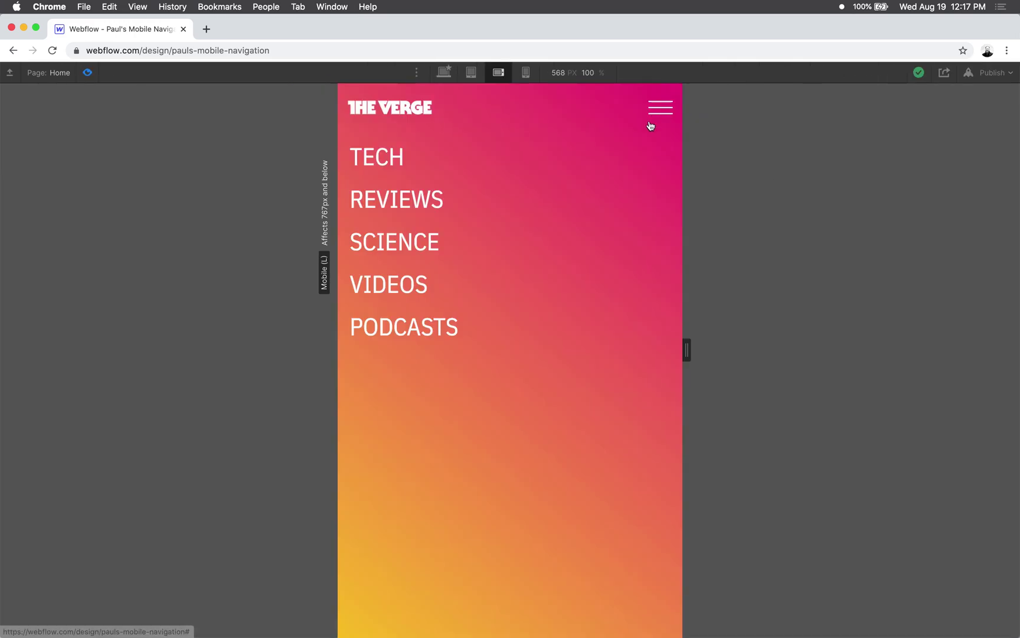
click(661, 108)
click(663, 108)
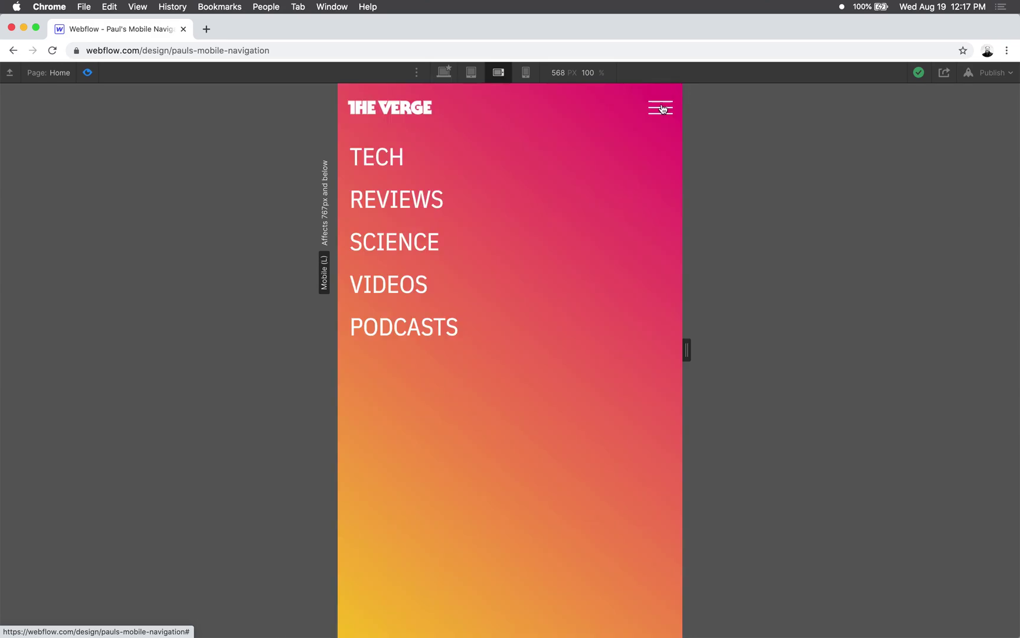
click(663, 108)
click(663, 108)
click(662, 108)
click(86, 73)
click(88, 123)
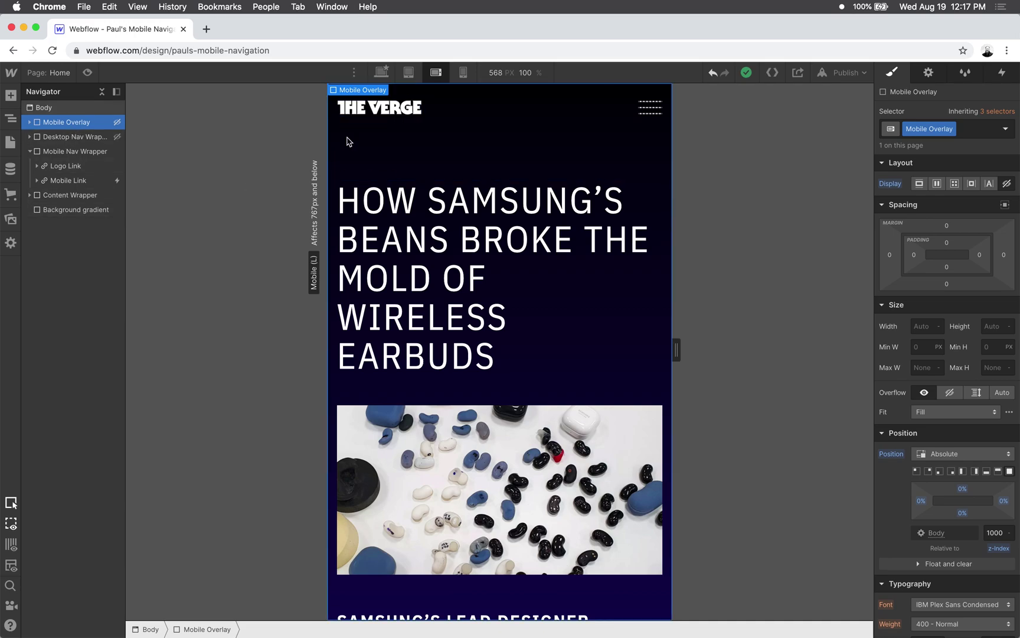
click(87, 72)
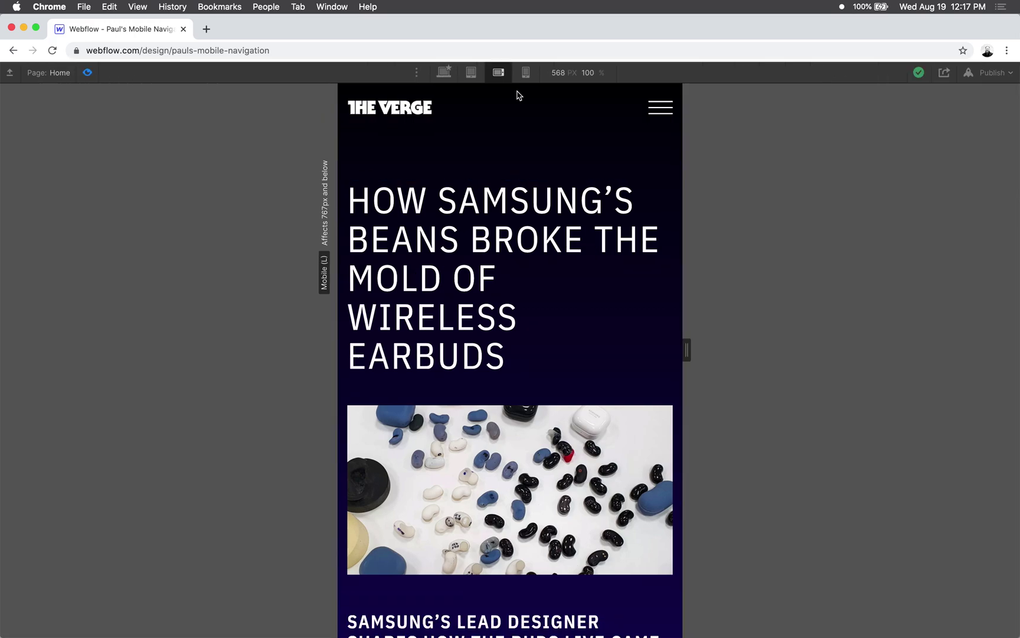
click(661, 108)
click(661, 113)
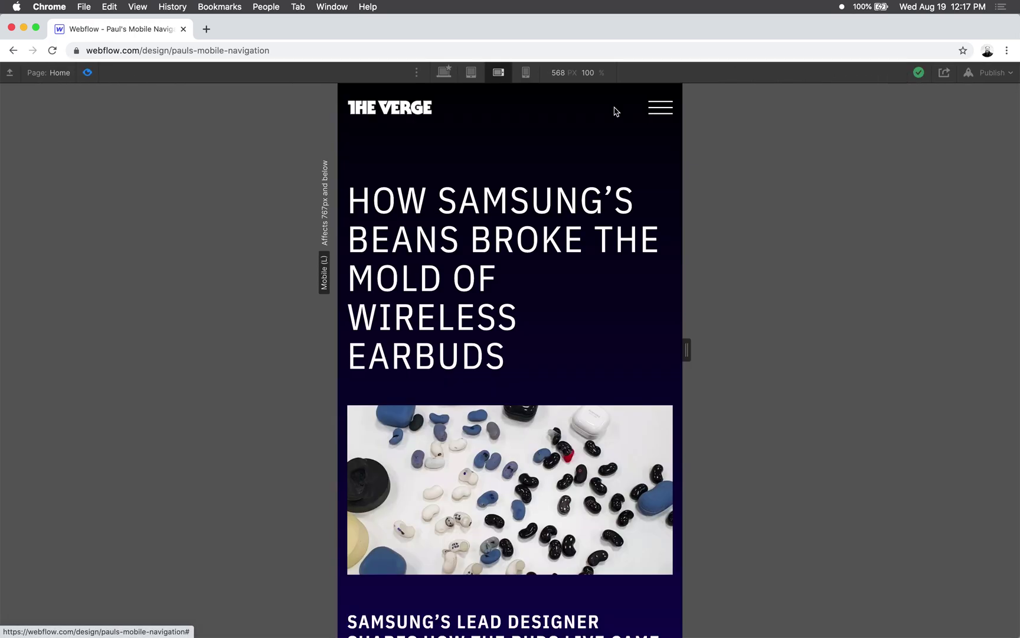
click(662, 111)
click(662, 111)
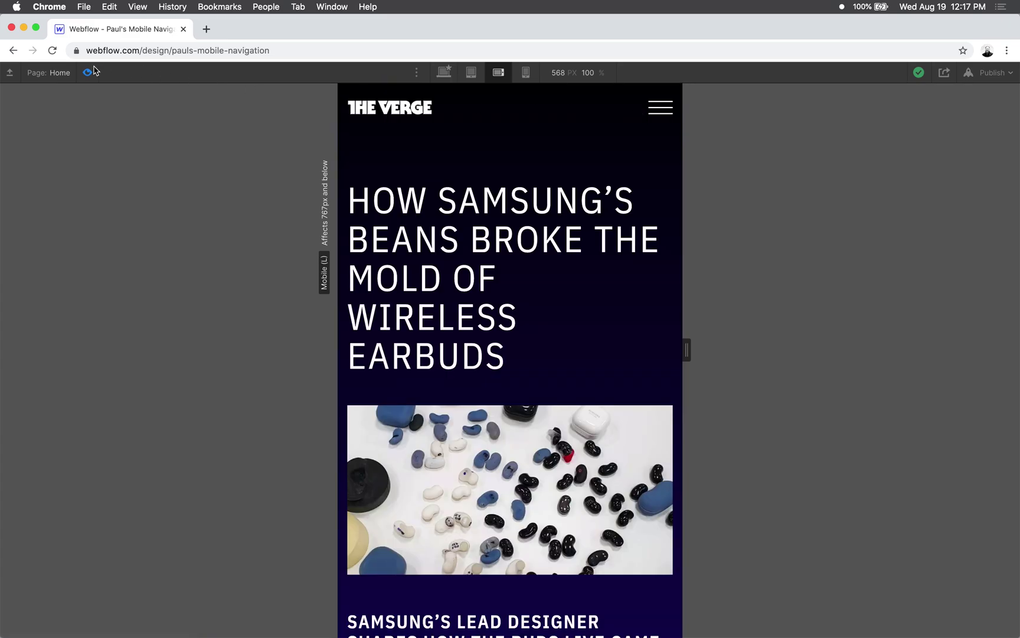
key(super+shift+p)
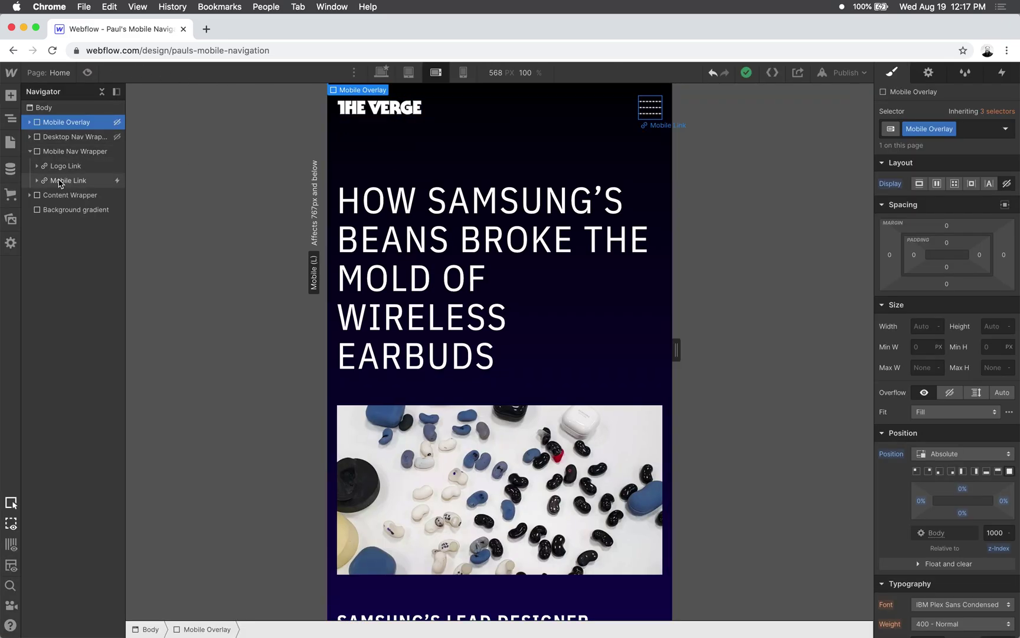
click(33, 180)
scroll(921, 350, down, 5)
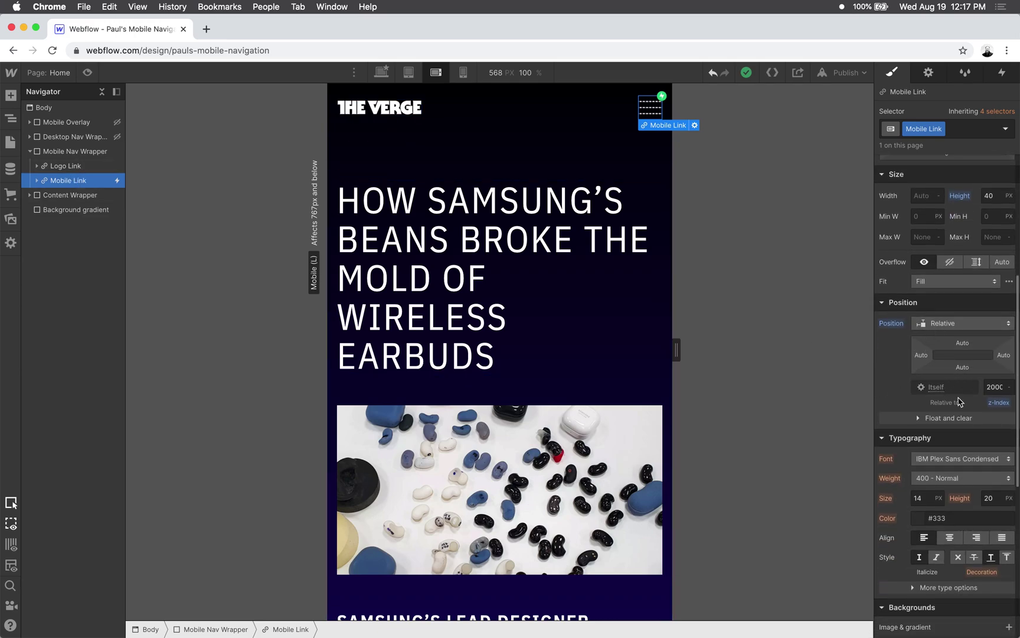
click(946, 328)
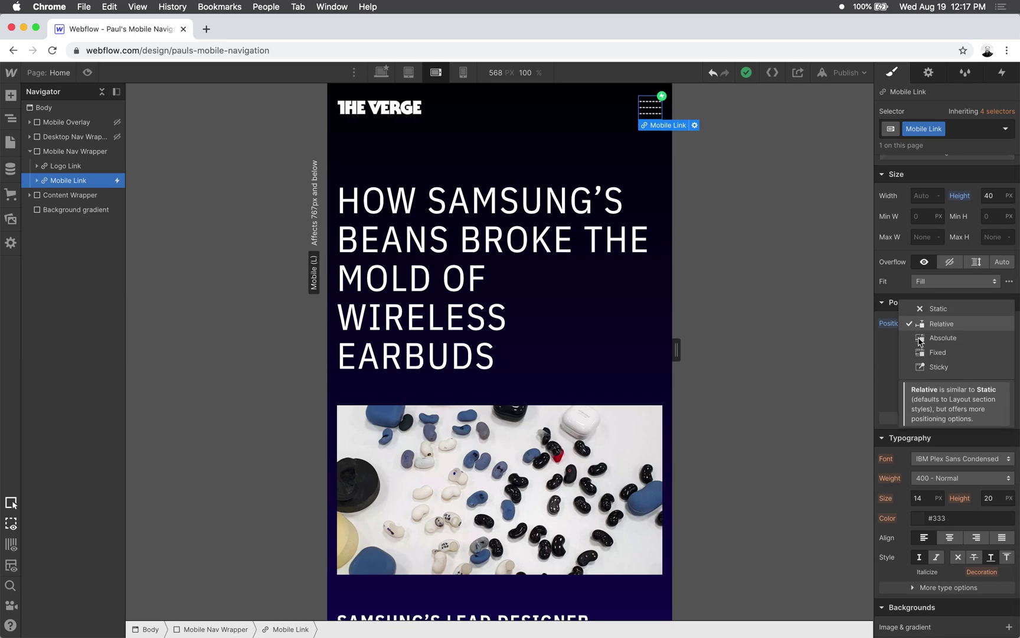
click(887, 358)
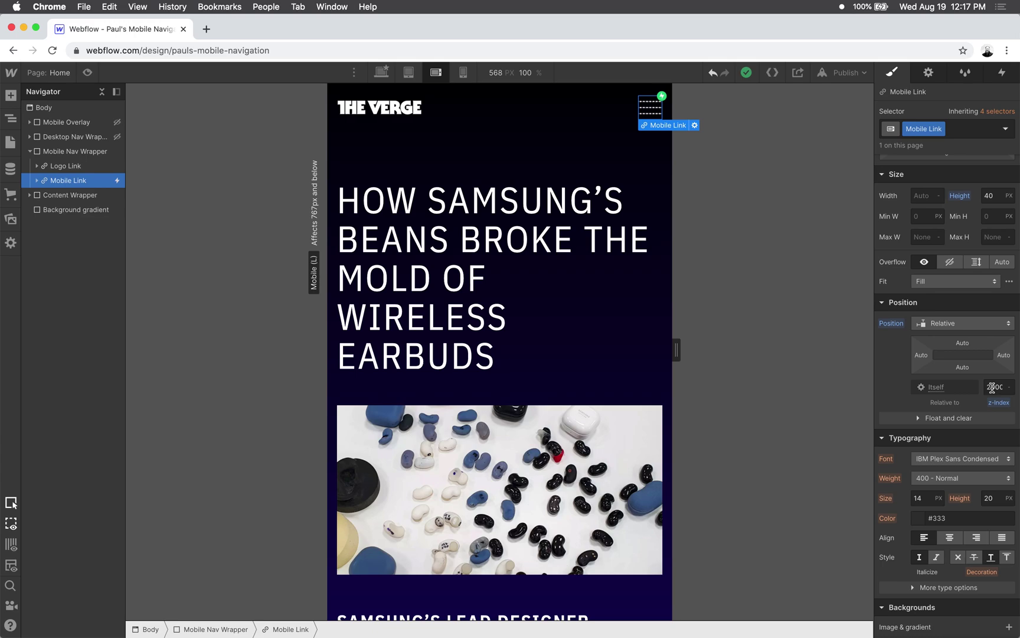
click(62, 123)
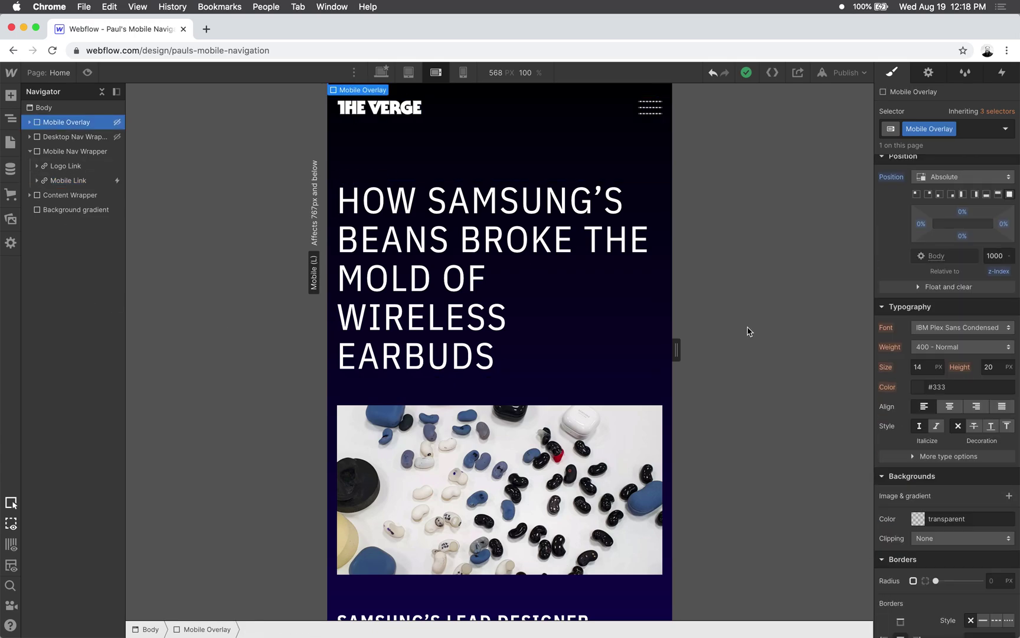
click(65, 182)
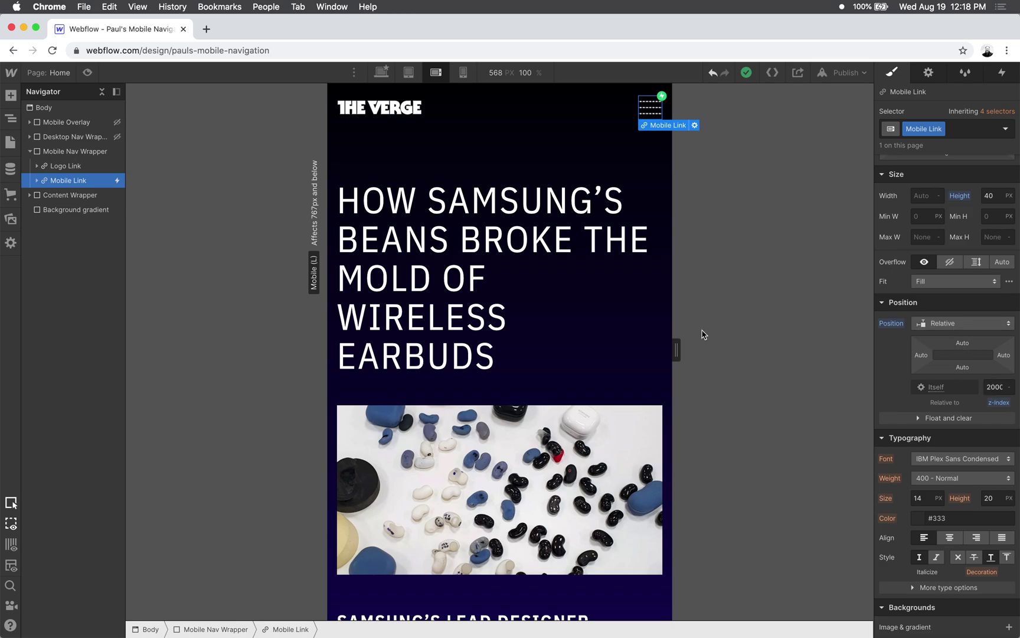
click(88, 73)
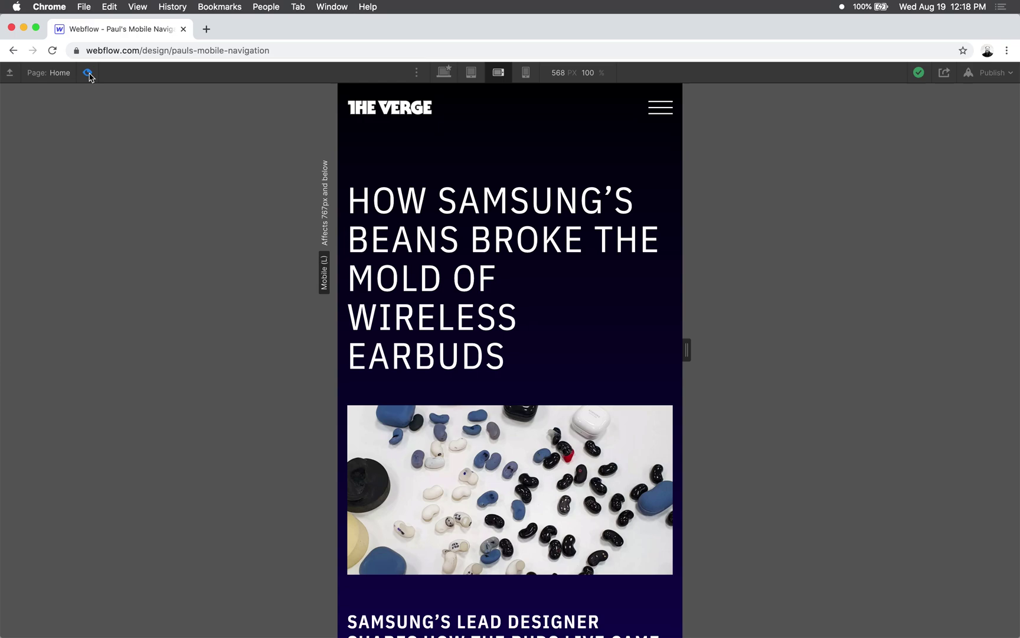
click(656, 110)
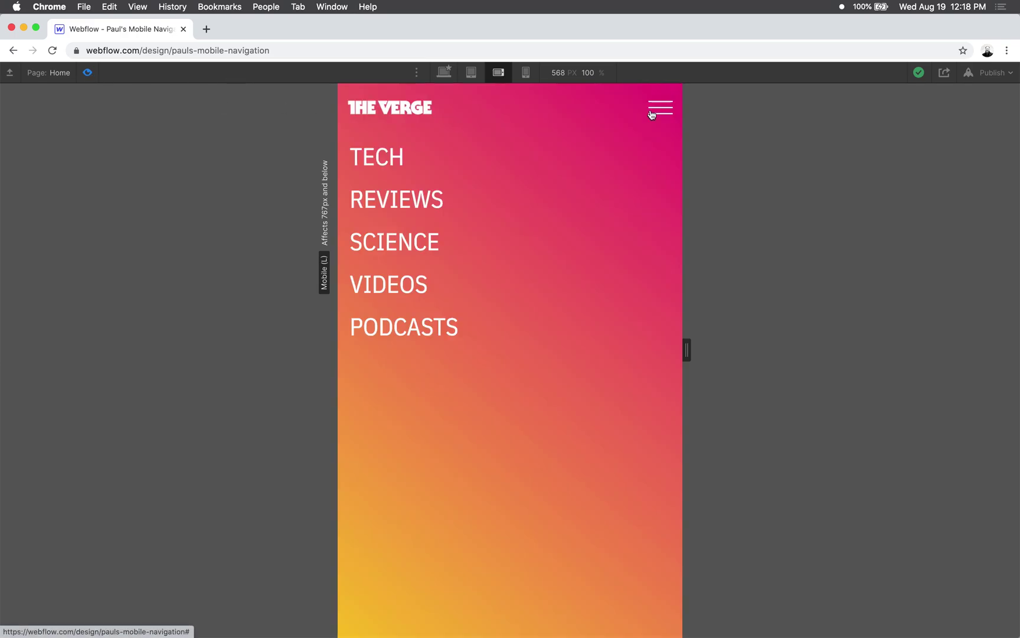
click(670, 115)
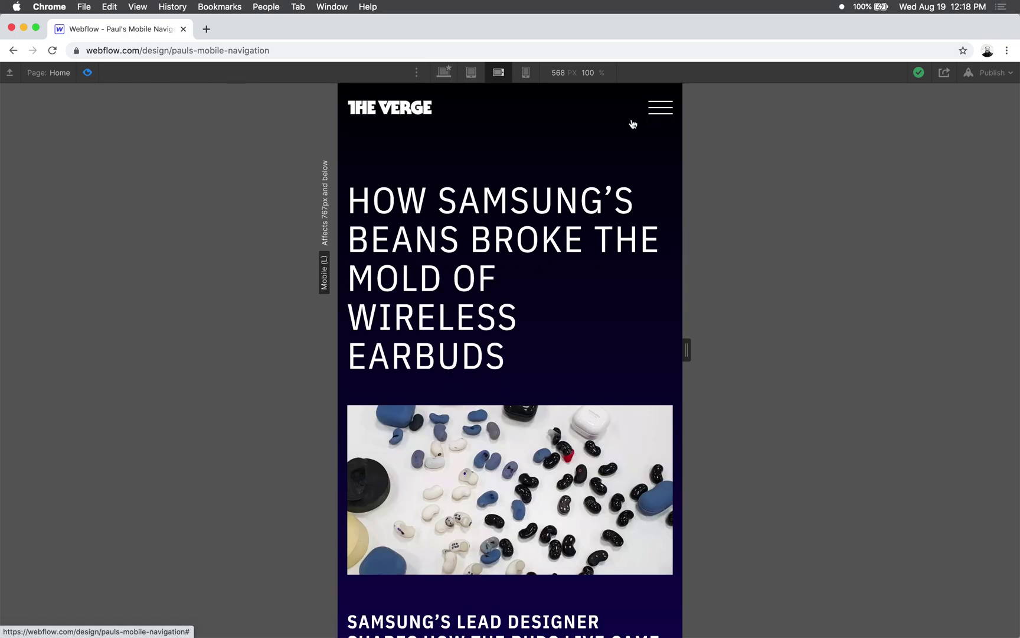
click(666, 109)
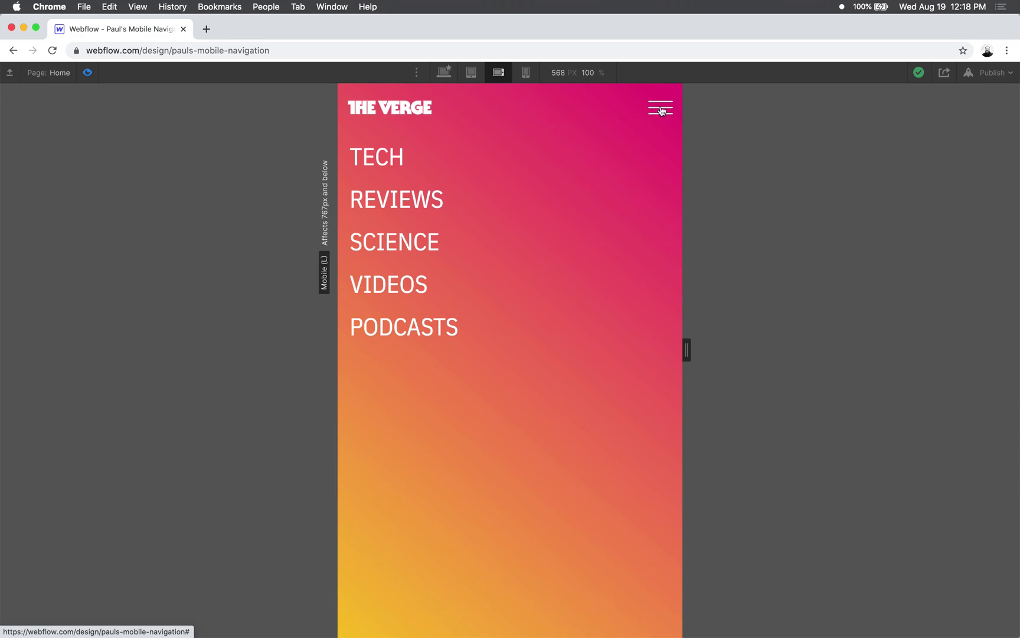
click(87, 72)
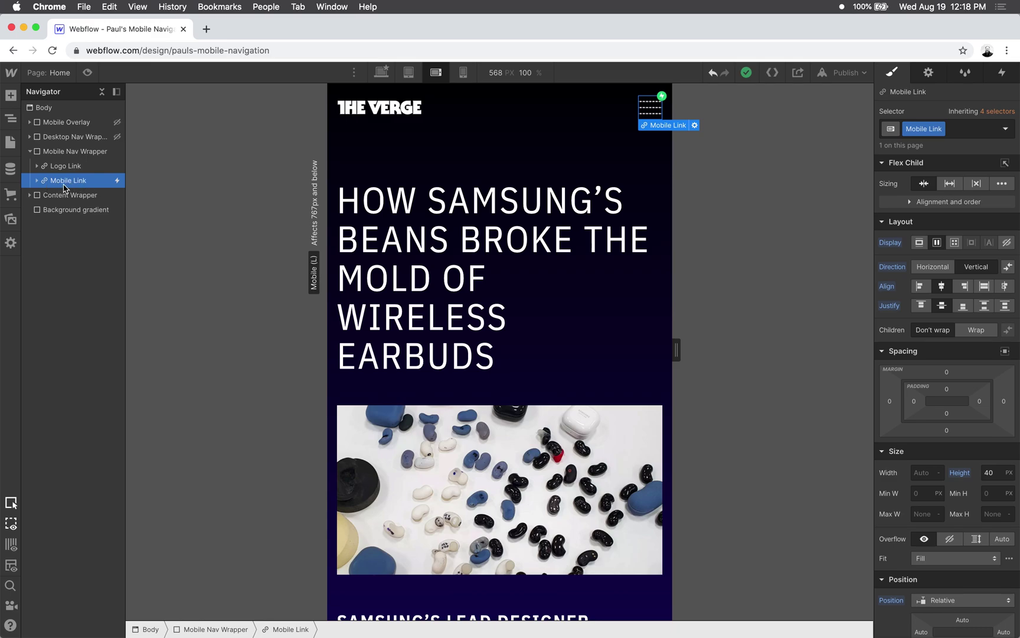
- Open Mobile Link's tap trigger animation Show Mobile Overlay and inspect its initial Hide and Show actions
click(1002, 72)
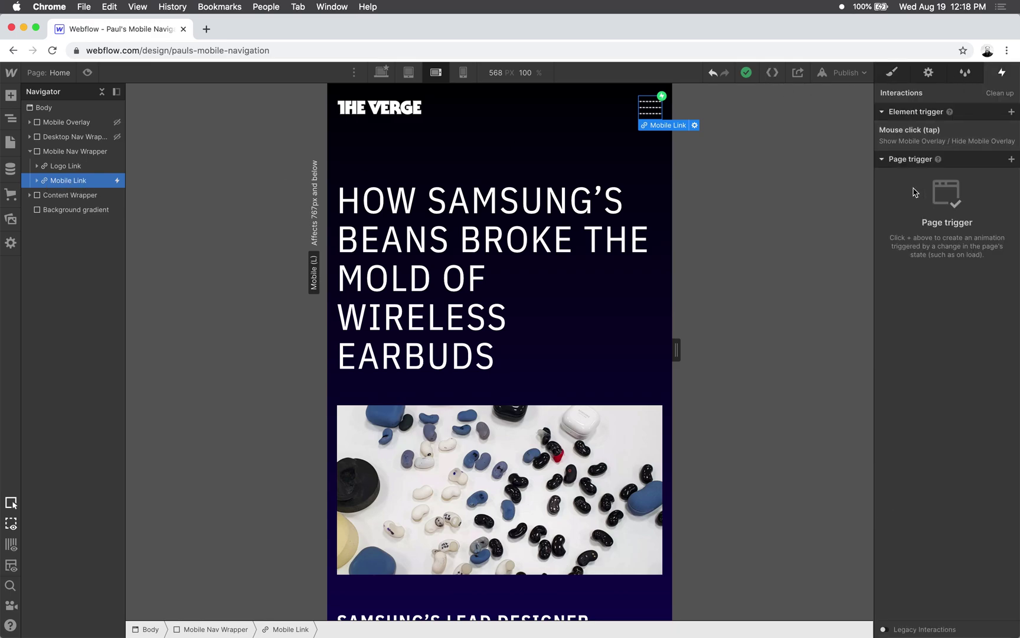
click(907, 134)
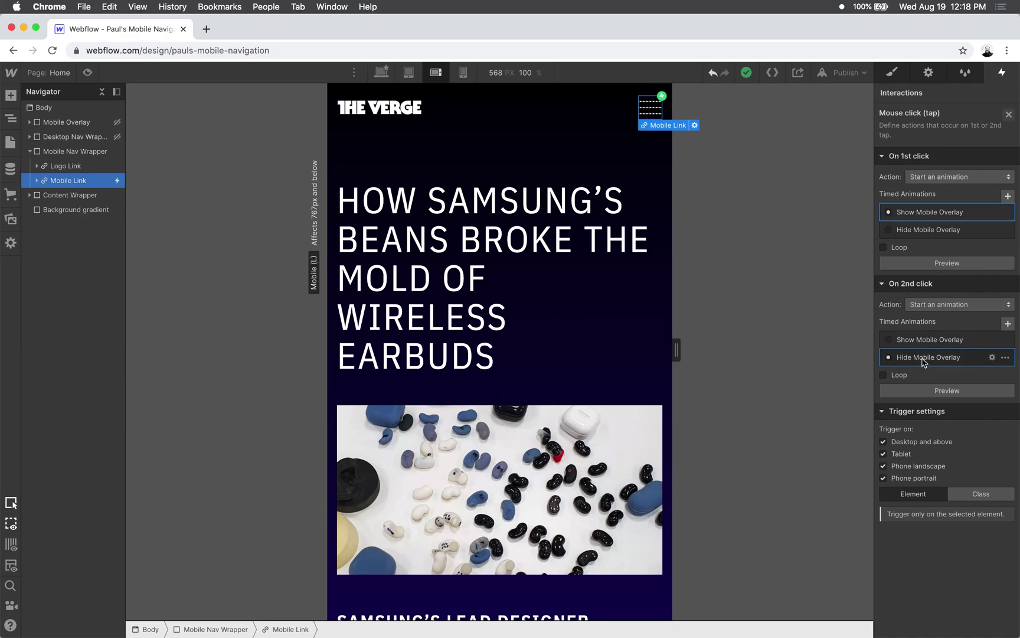
click(992, 212)
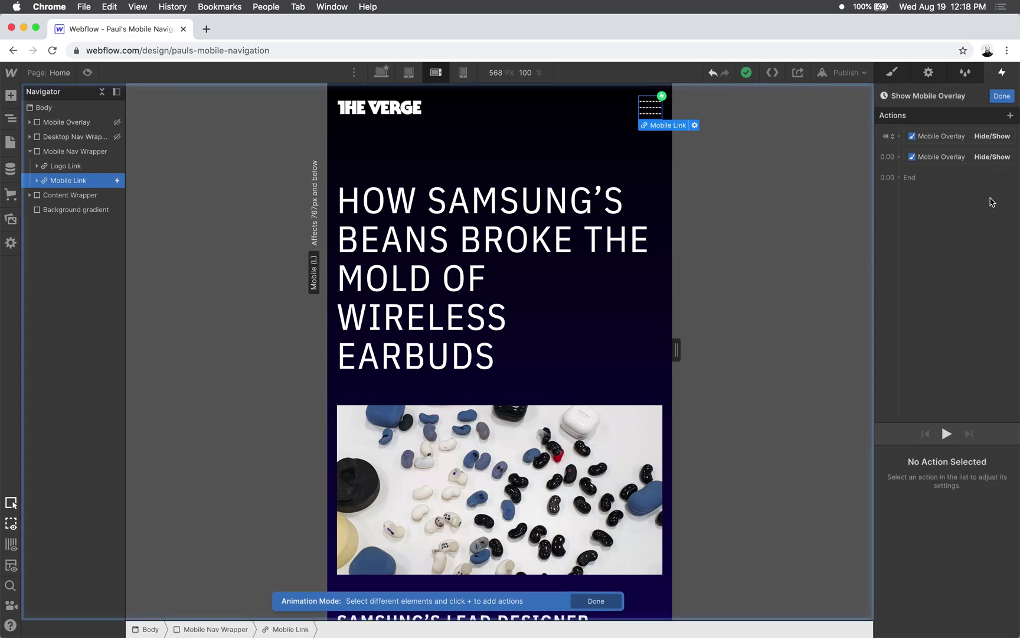
click(958, 136)
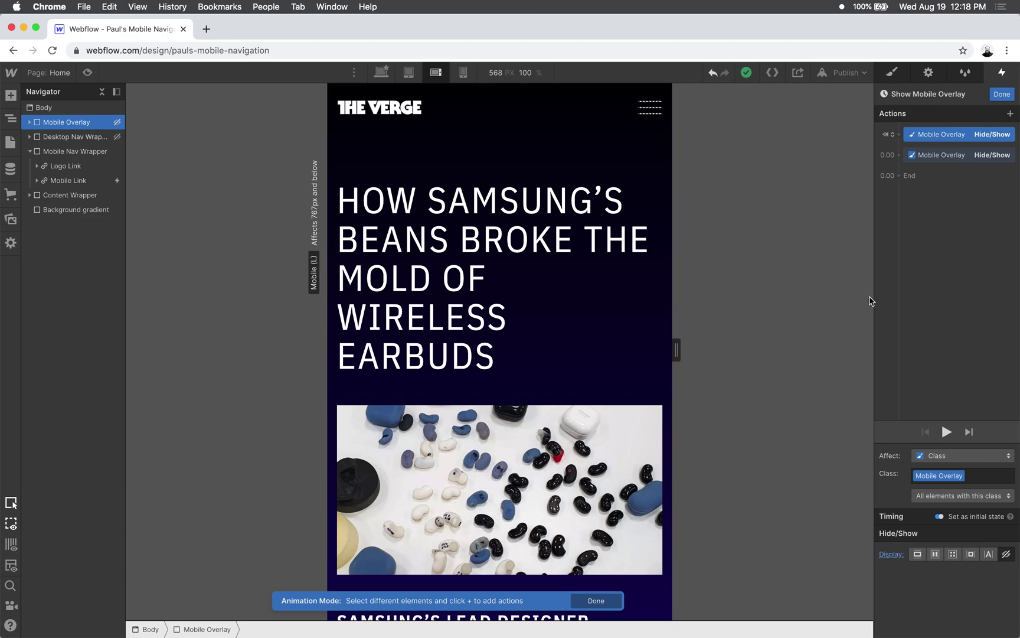
click(942, 156)
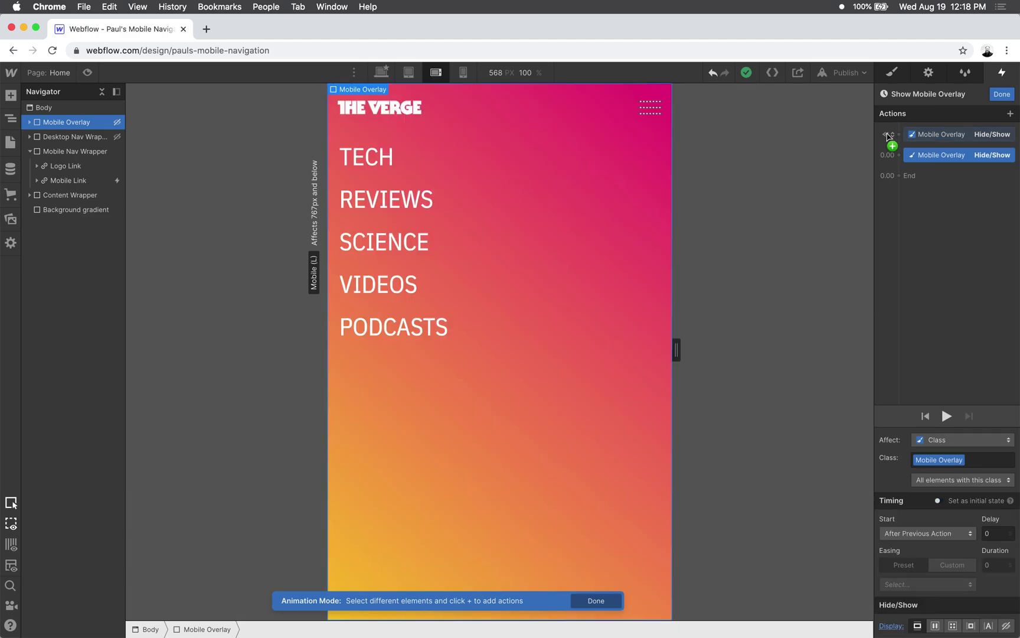
drag(927, 155, 945, 173)
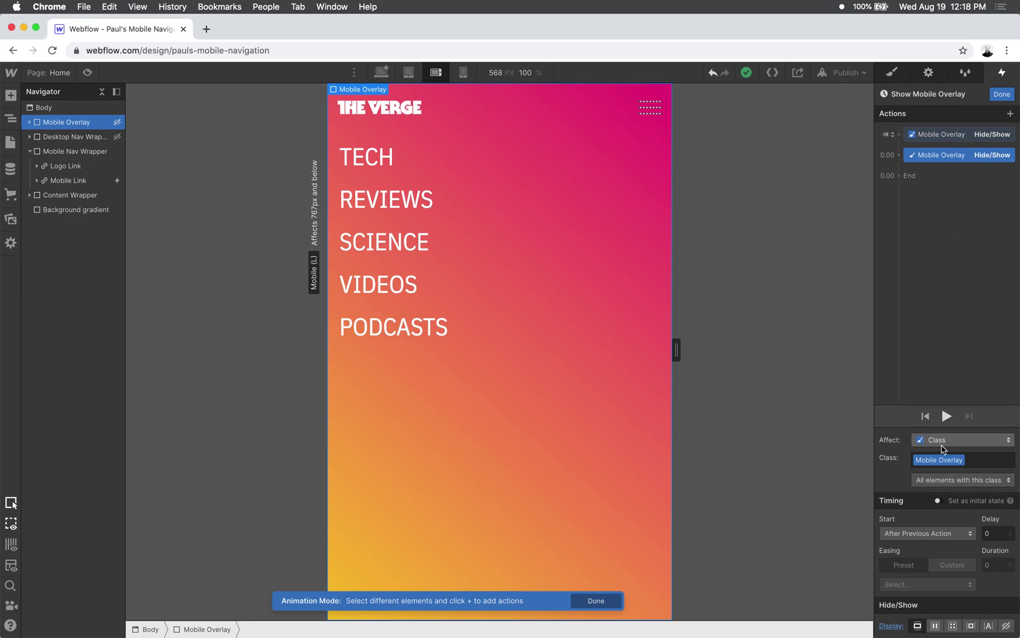
drag(944, 142, 951, 169)
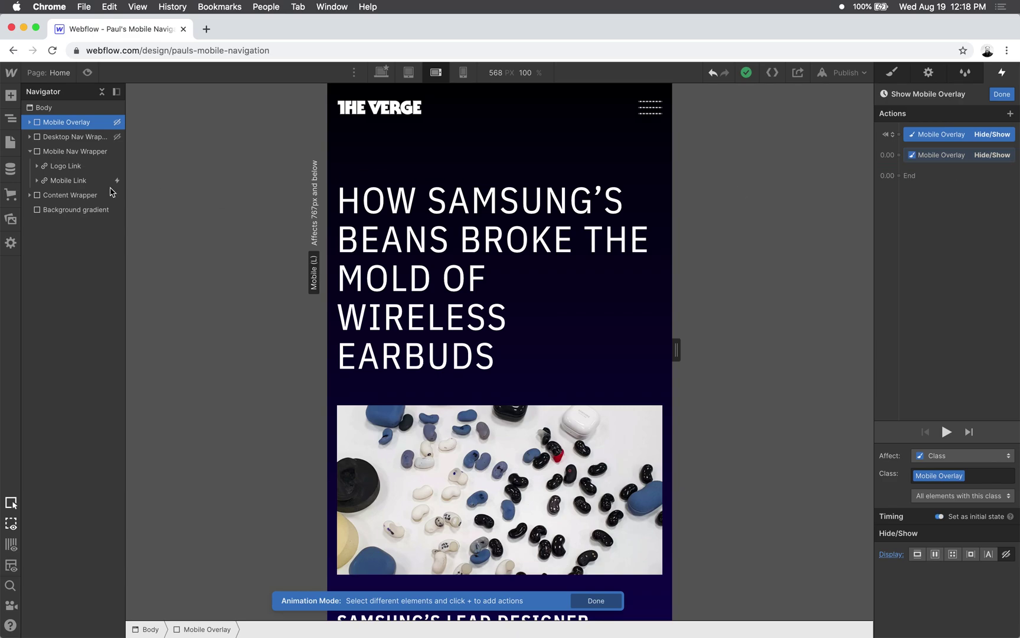
- Select Hamburger / Middle and give it an Opacity action set as initial state
click(37, 181)
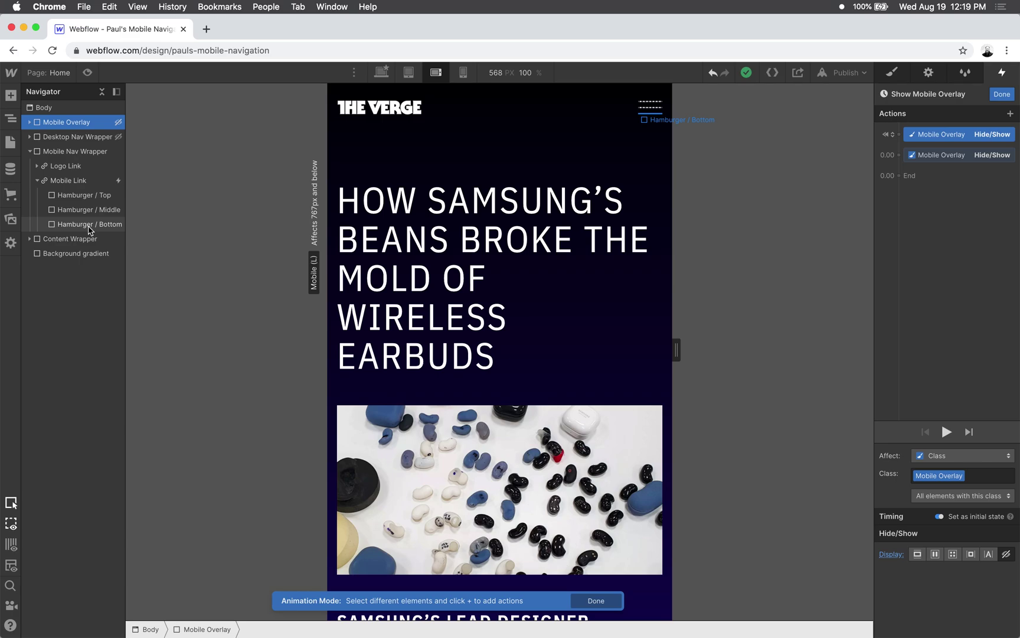
click(80, 195)
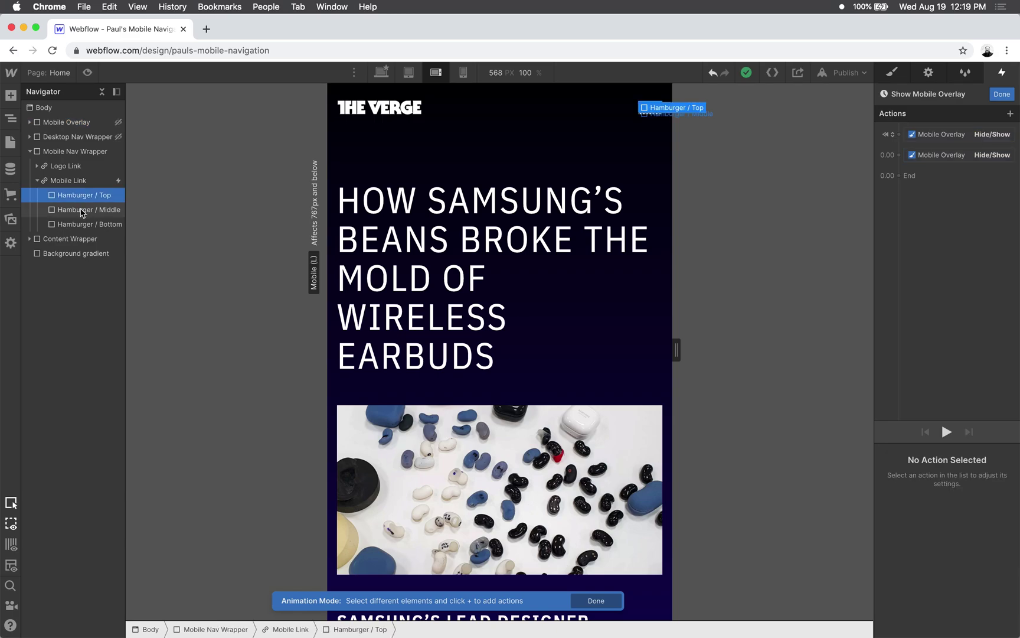
click(80, 210)
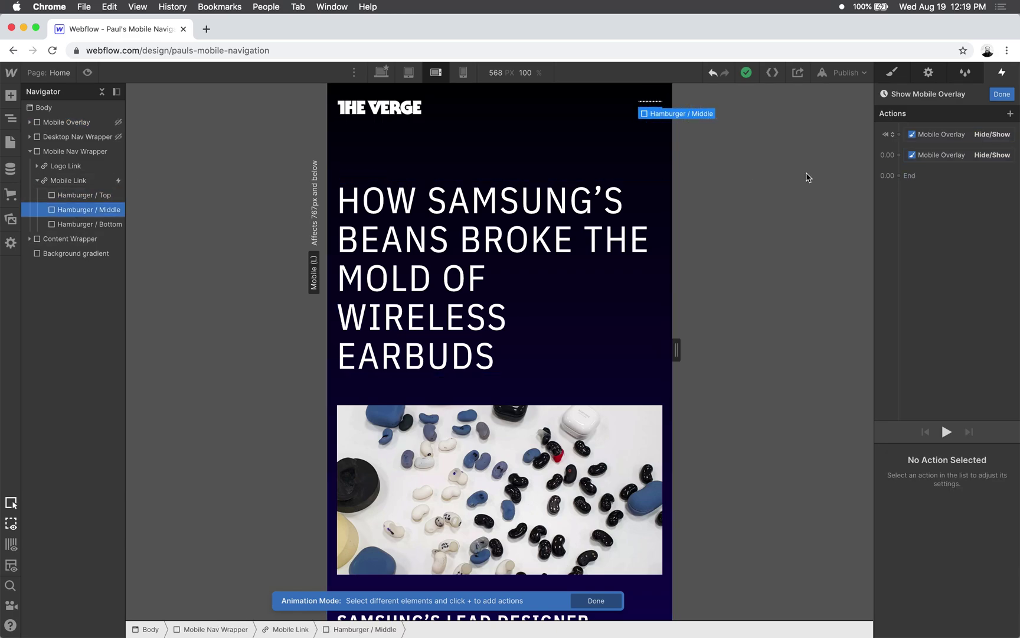
click(1011, 113)
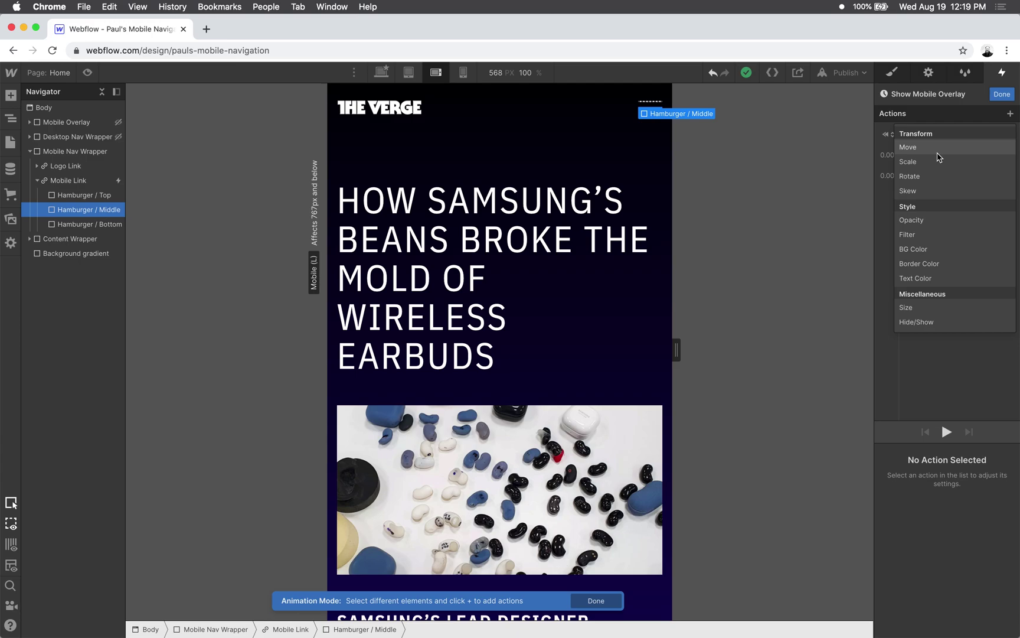
click(921, 220)
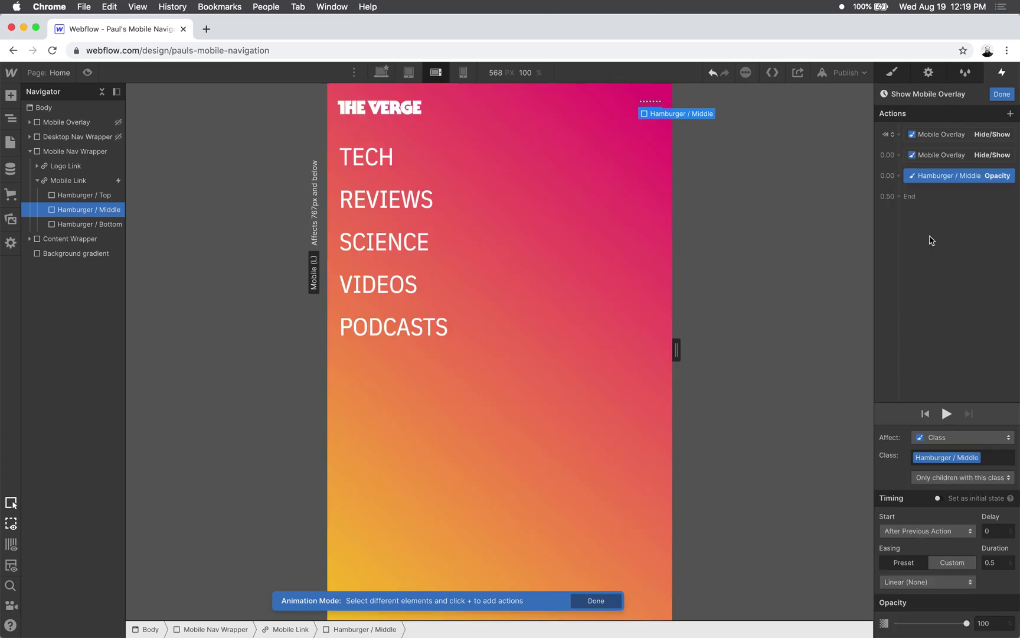
click(938, 499)
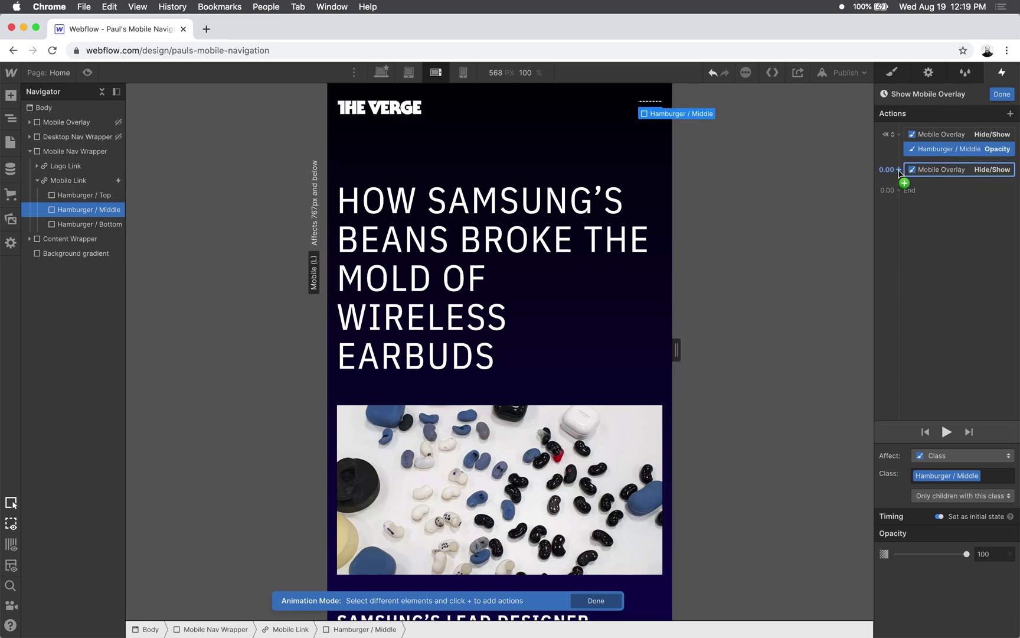
- Add a second Opacity action at 0 running with the overlay show, then preview it
click(1010, 113)
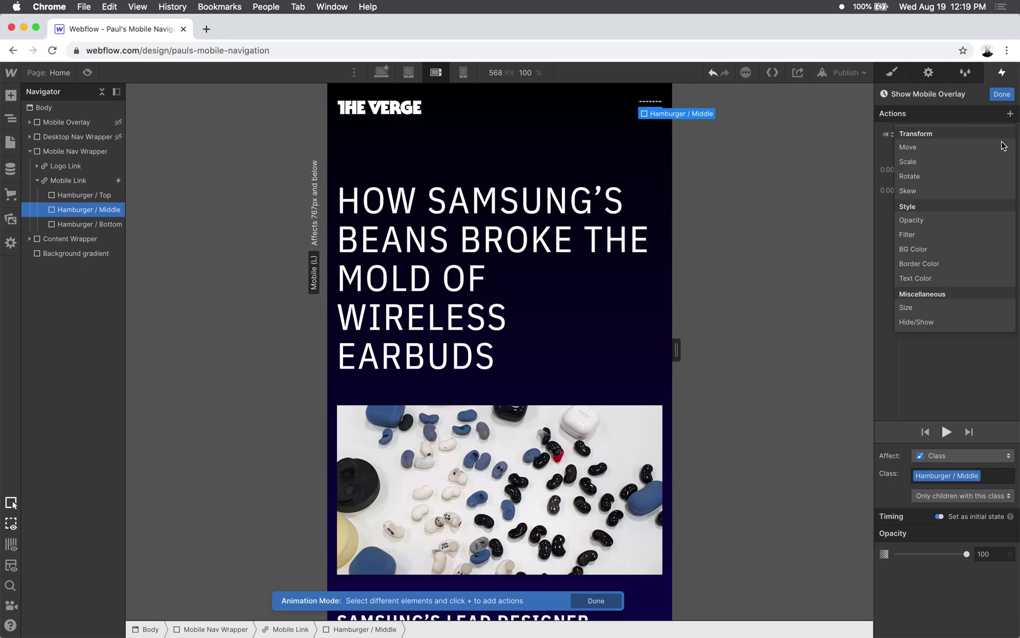
click(935, 221)
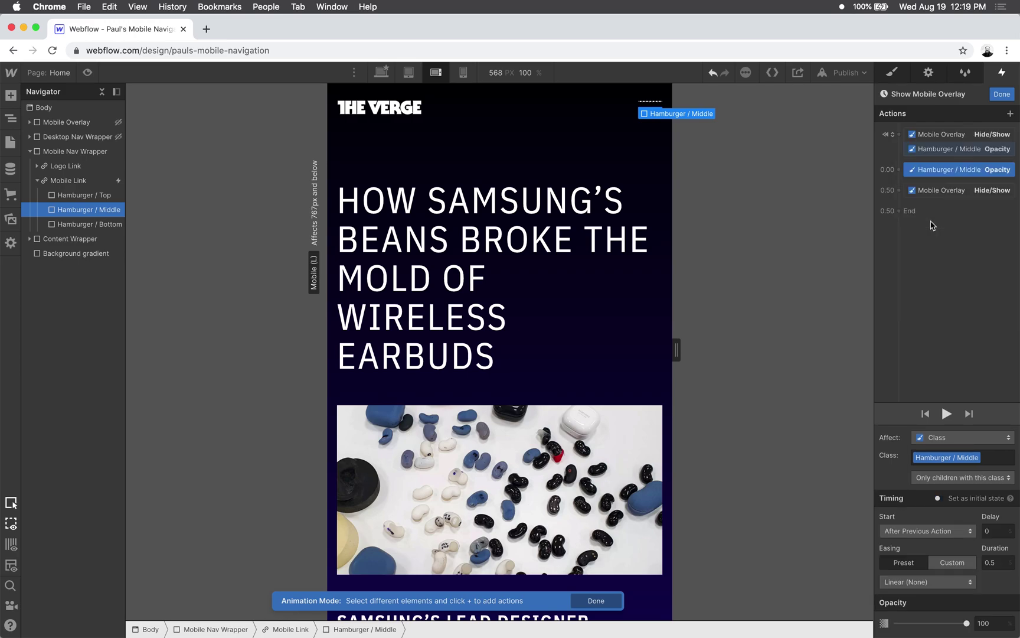
click(960, 190)
drag(959, 179, 948, 204)
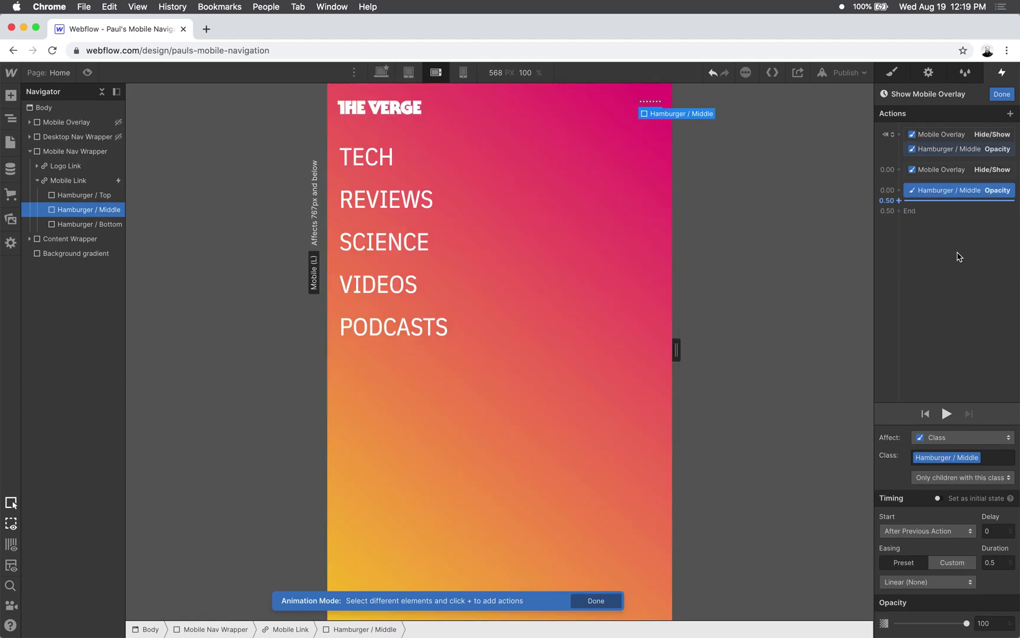
drag(967, 623, 779, 621)
click(947, 415)
click(950, 415)
- Select Hamburger / Top and add a Move action as initial state with Y 0
click(77, 199)
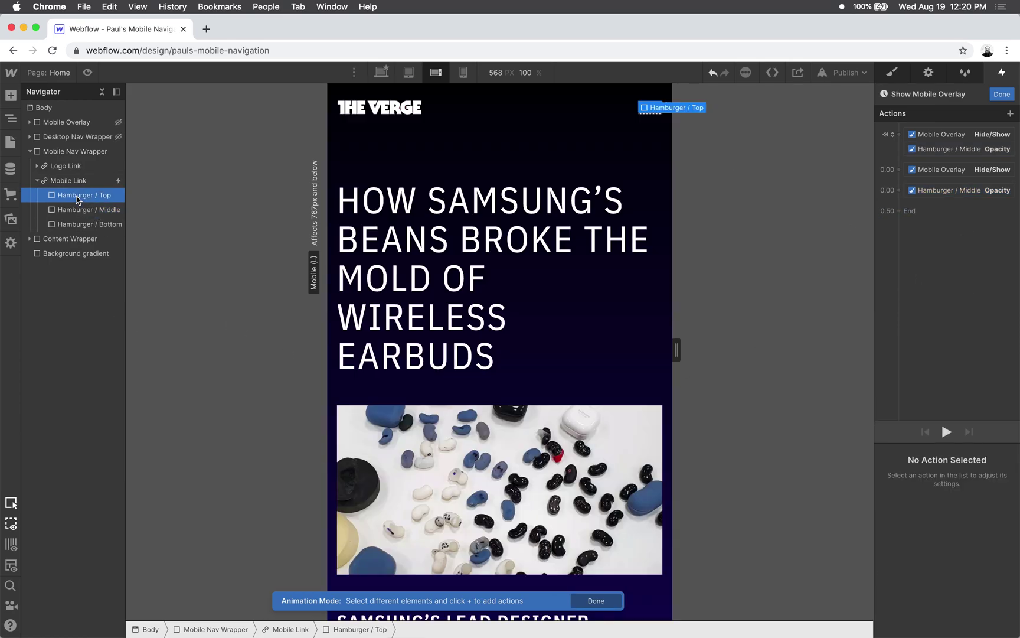
click(1010, 114)
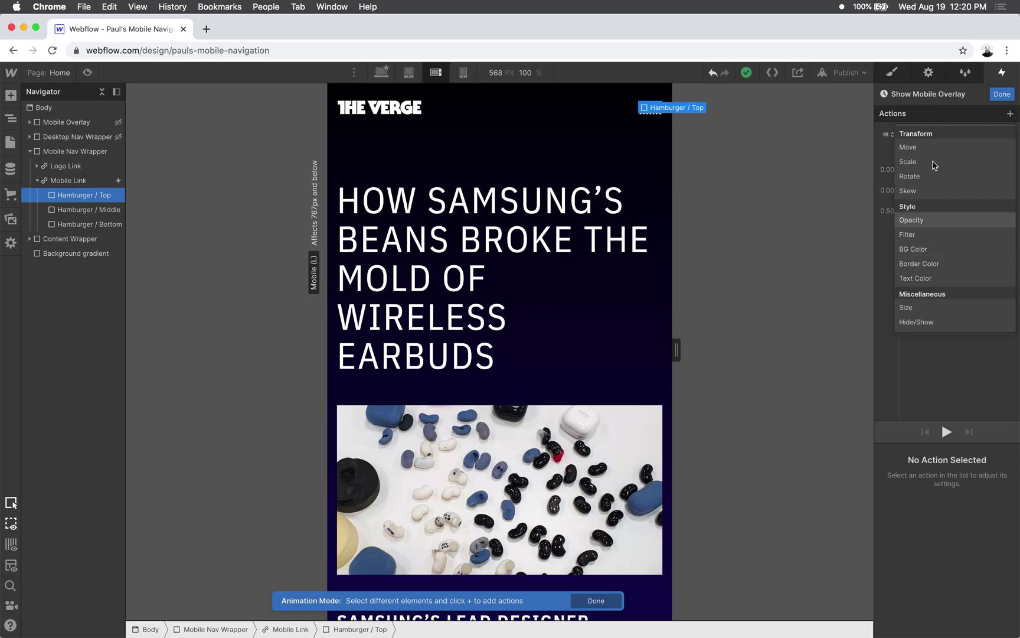
click(917, 147)
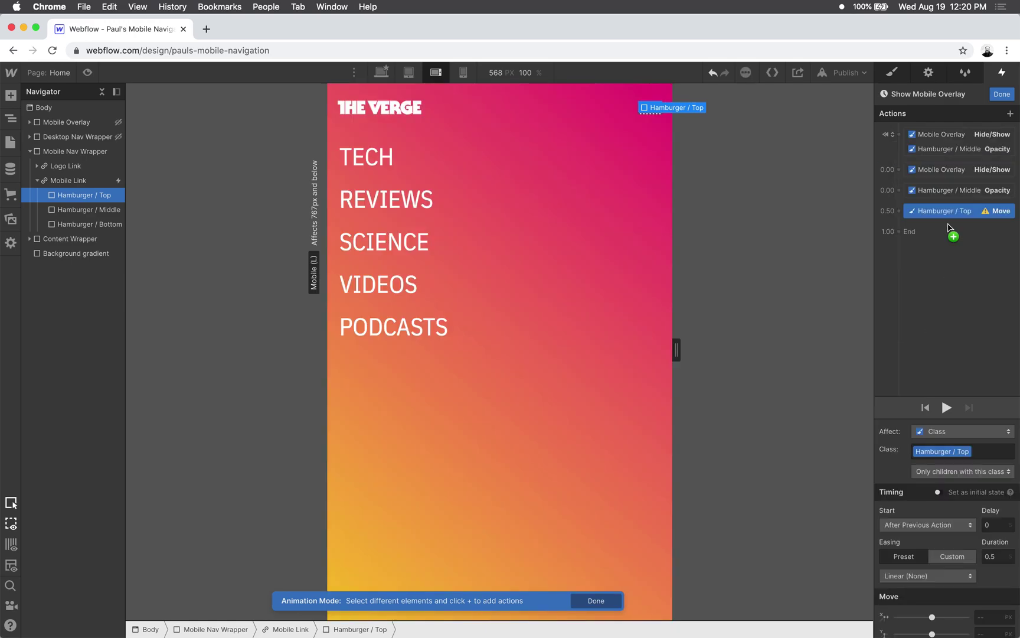
click(938, 493)
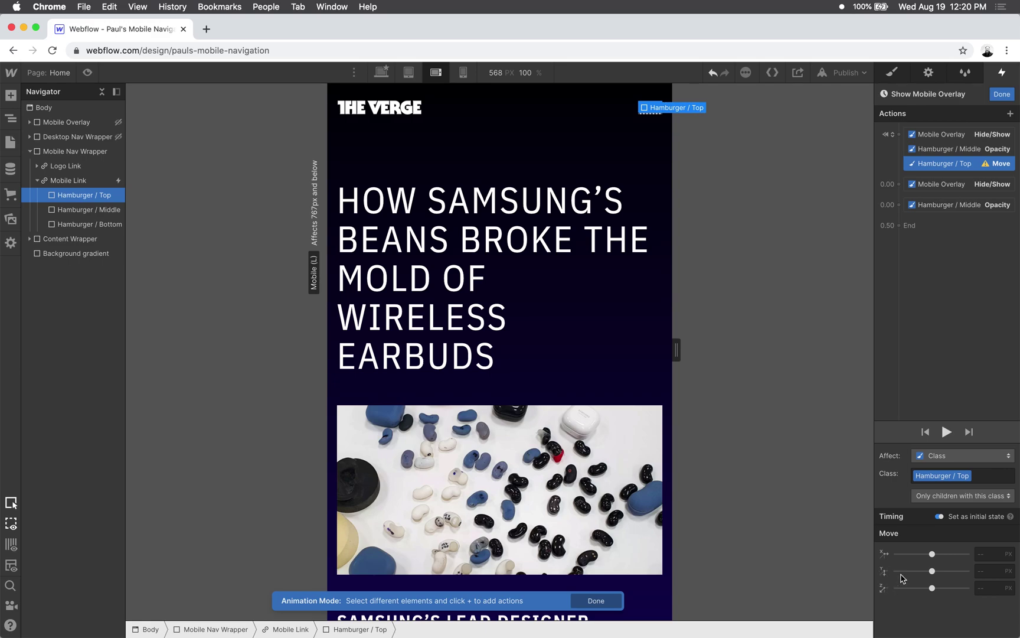
click(986, 571)
key(Tab)
- Add a second Move of Y 10 px running with the overlay reveal
click(1010, 114)
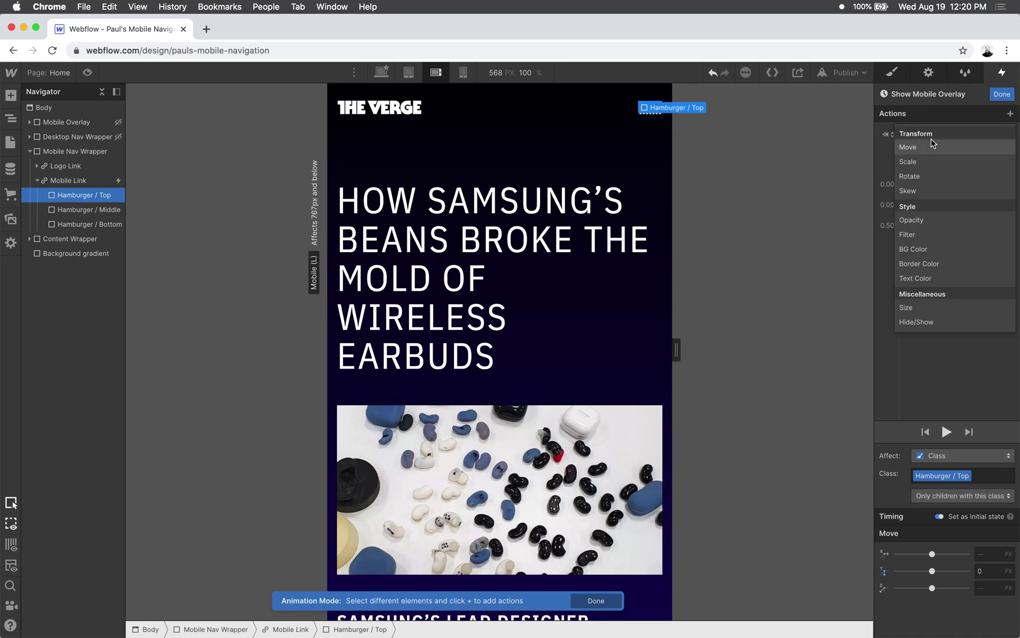
click(930, 147)
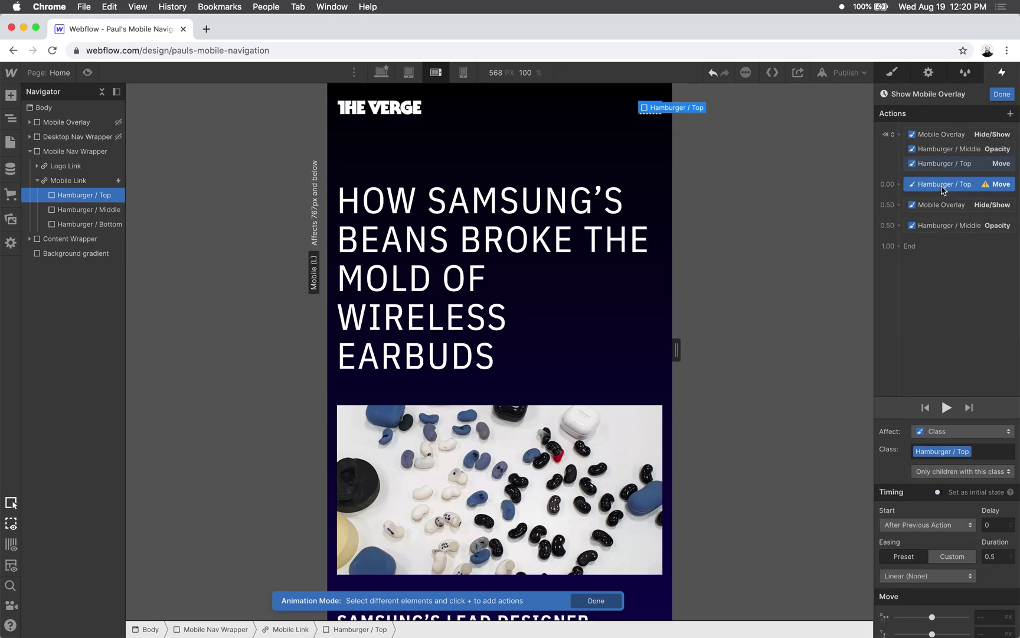
drag(943, 189, 968, 232)
scroll(966, 529, down, 1)
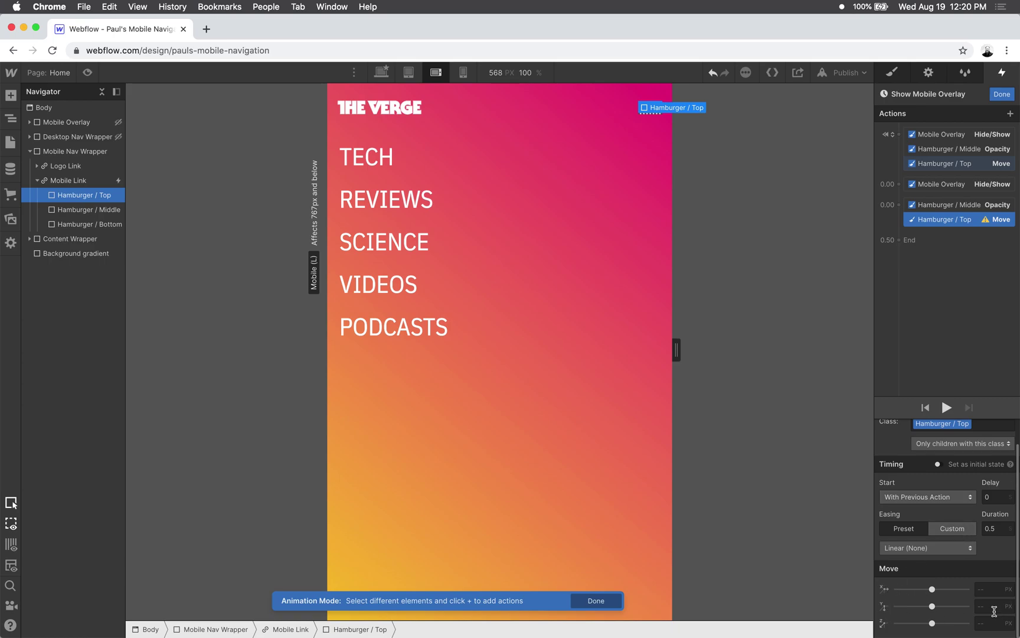
click(991, 606)
mouse_move(934, 607)
mouse_down()
mouse_move(943, 606)
mouse_move(933, 607)
mouse_up()
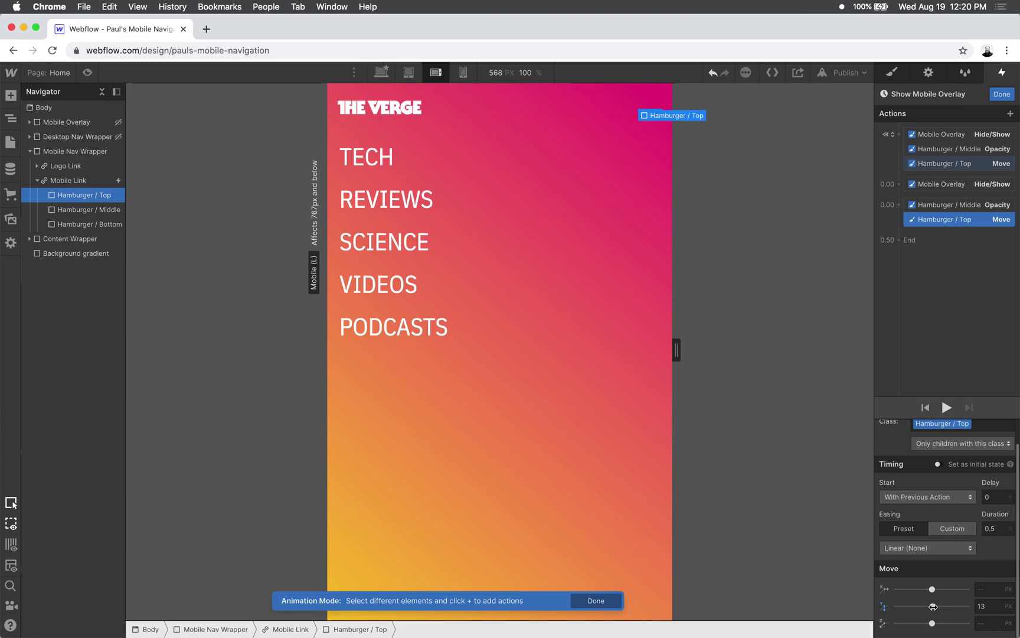
click(984, 608)
text(10)
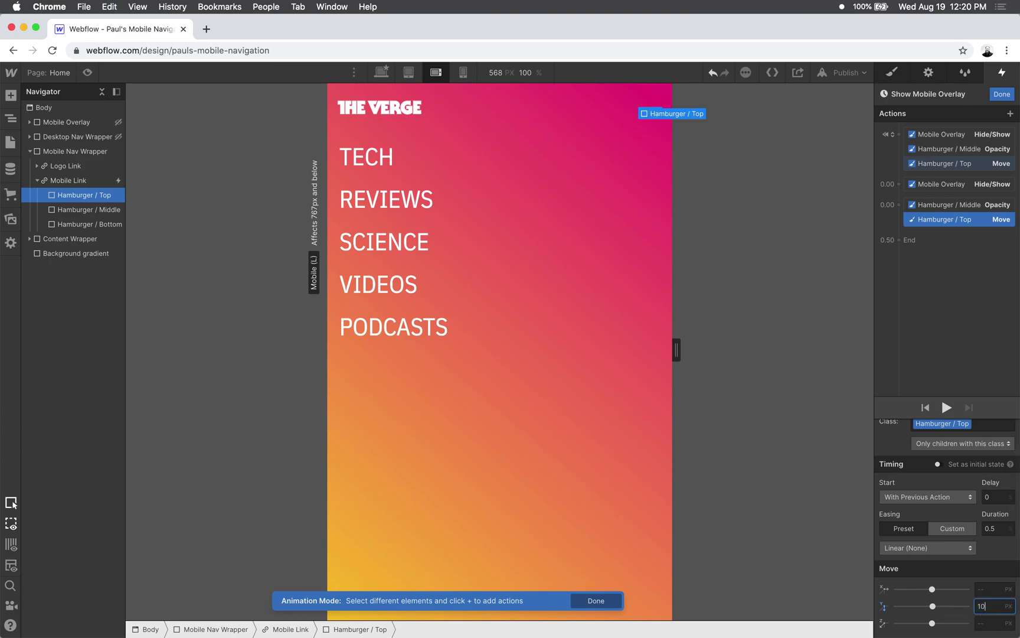
key(Tab)
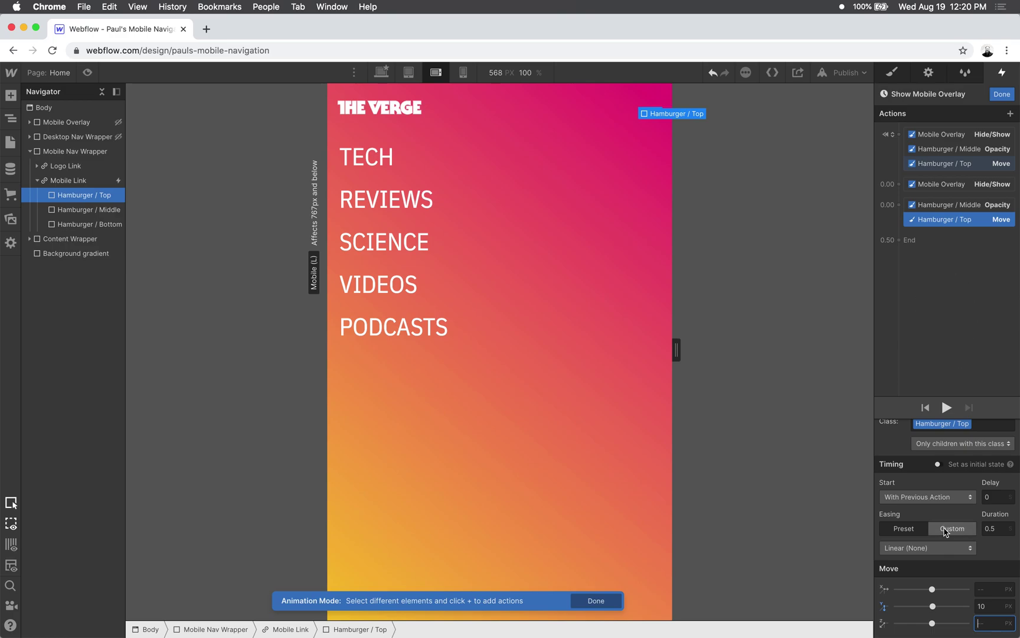
scroll(963, 519, up, 1)
click(955, 304)
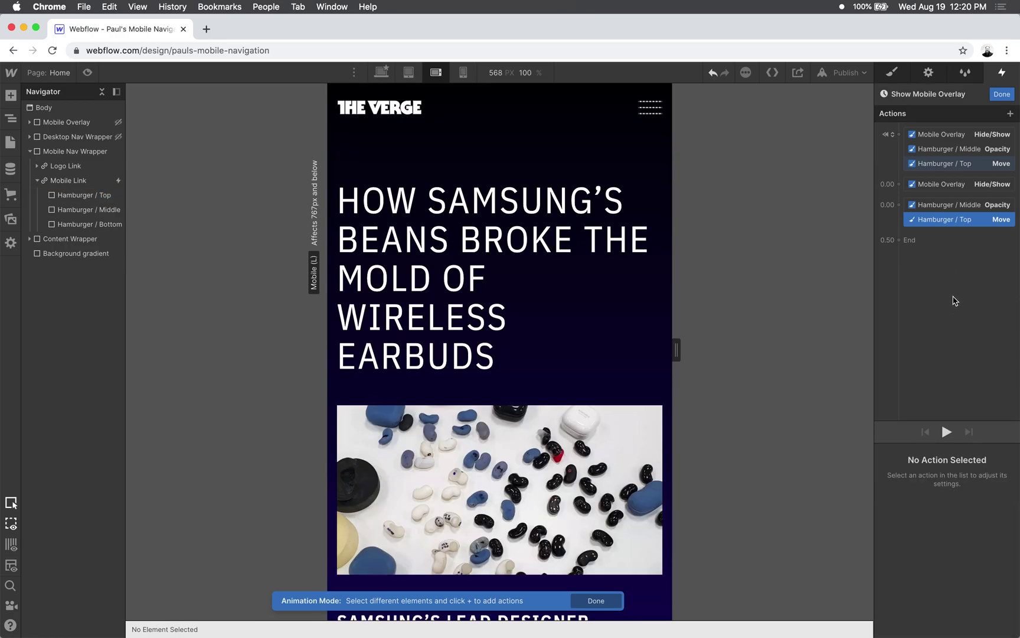
click(97, 194)
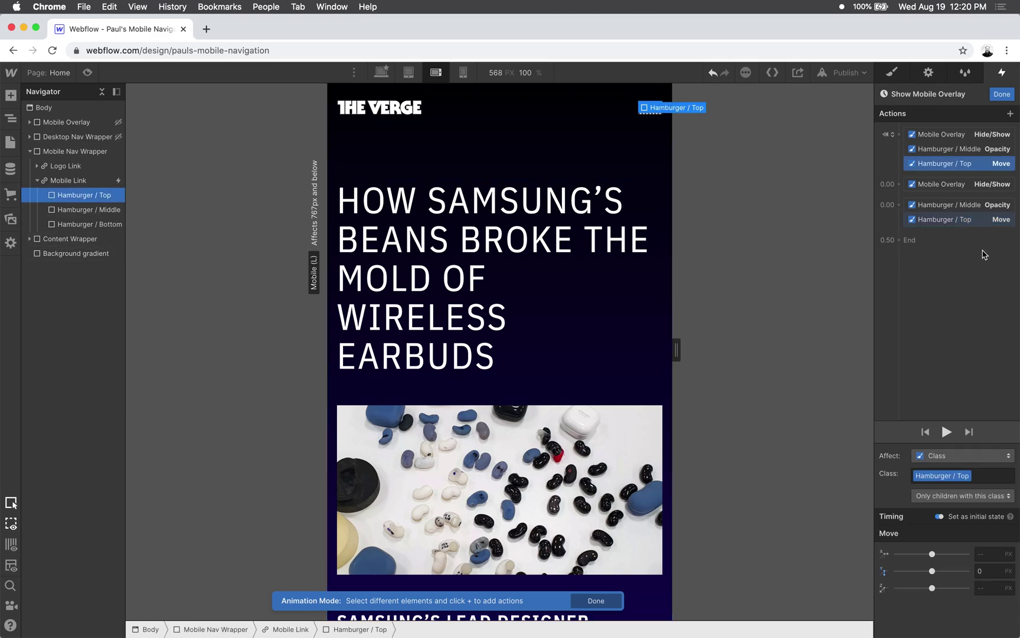
- Add a Rotate action to Hamburger / Top as initial state with Z 0 degrees
click(1011, 114)
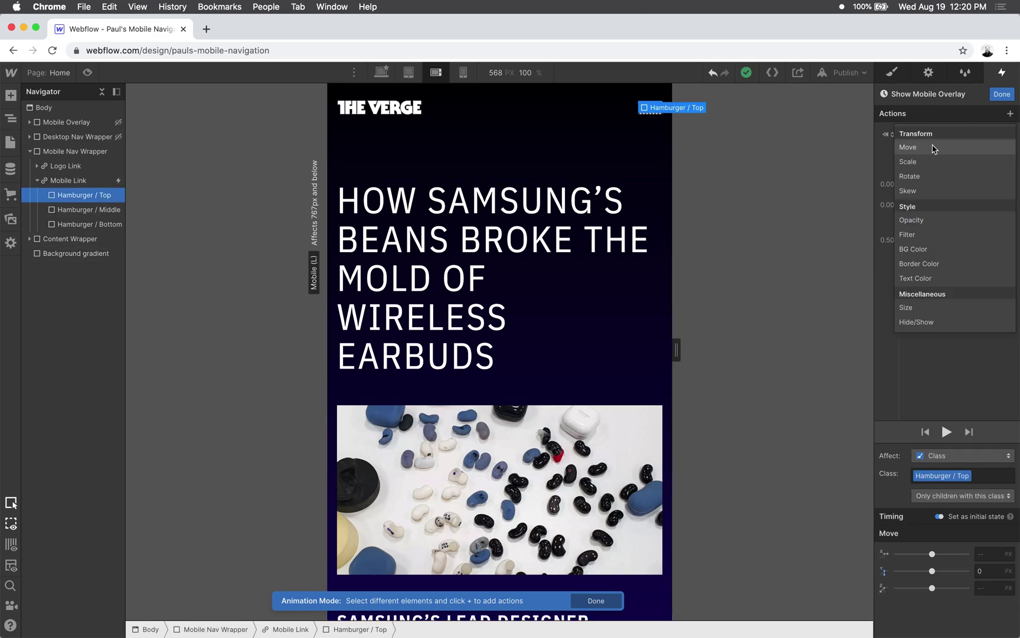
click(910, 176)
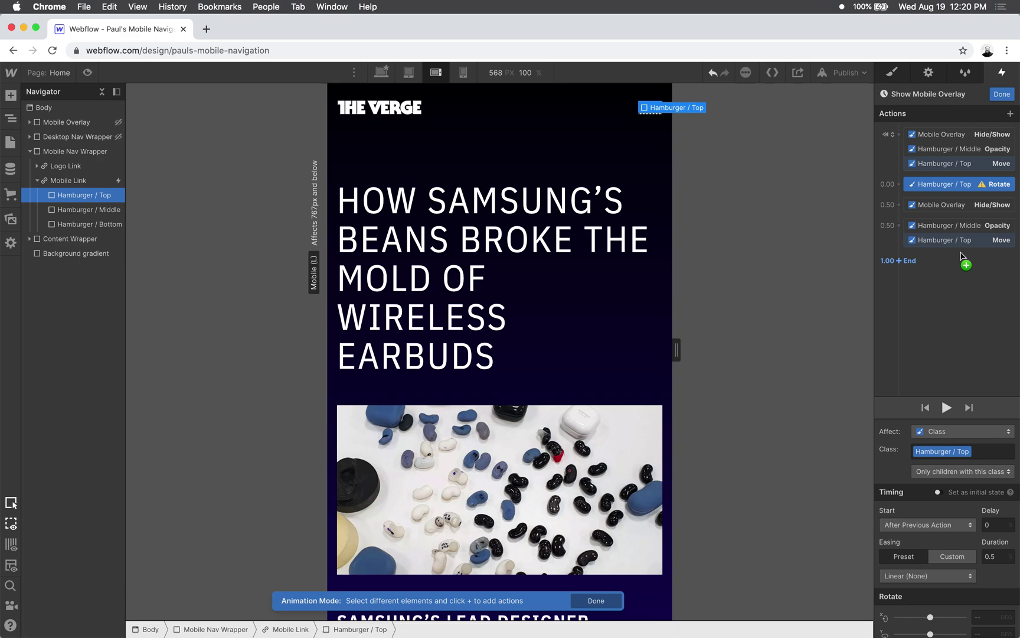
click(939, 491)
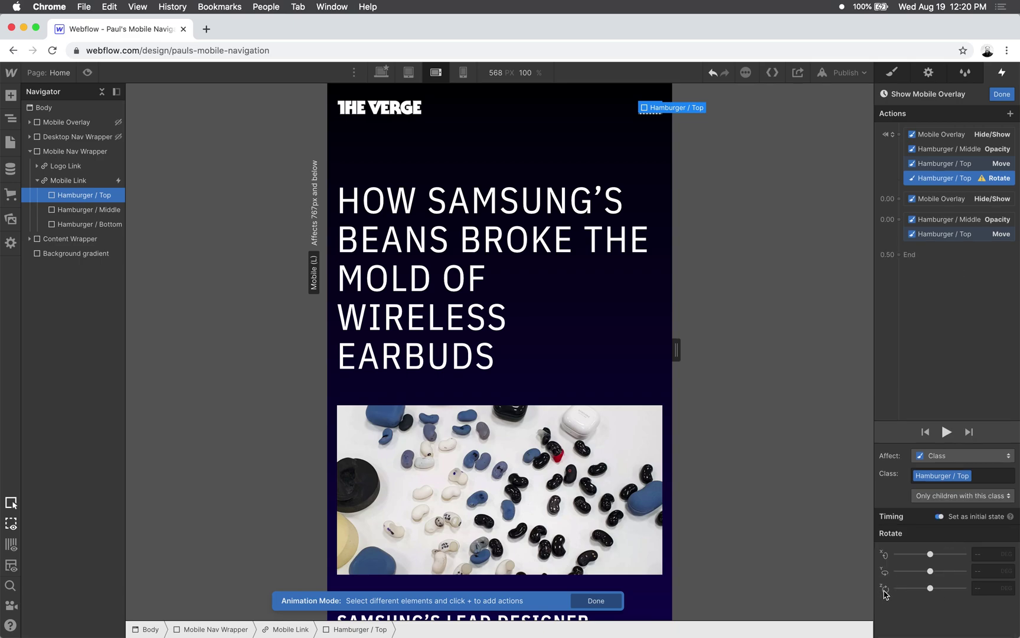
click(987, 589)
text(0)
key(Return)
- Add a second Rotate action to the top bar with Z 45 degrees
click(1011, 113)
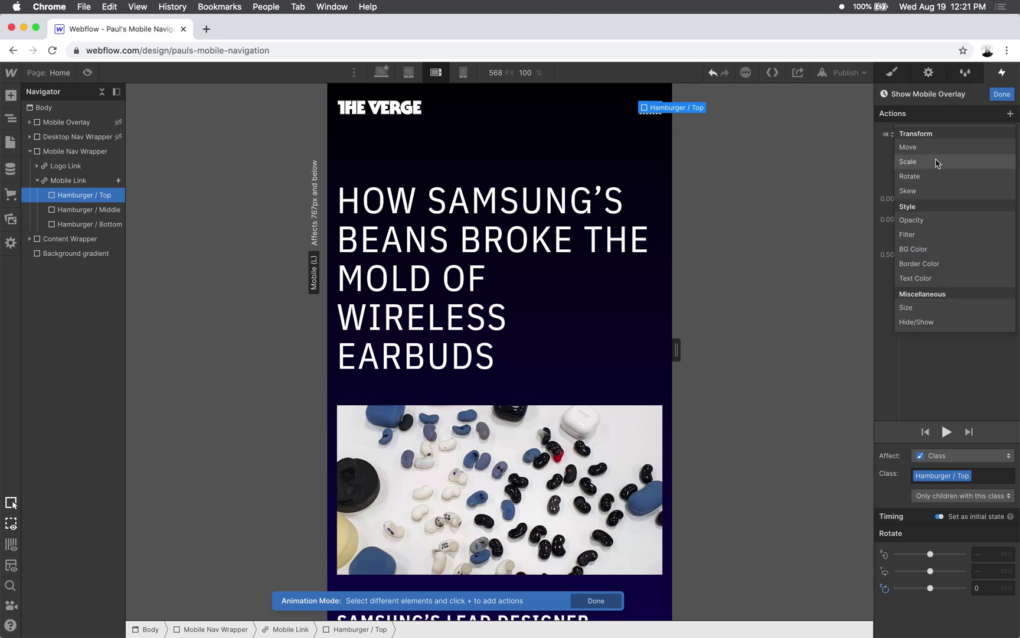
click(933, 176)
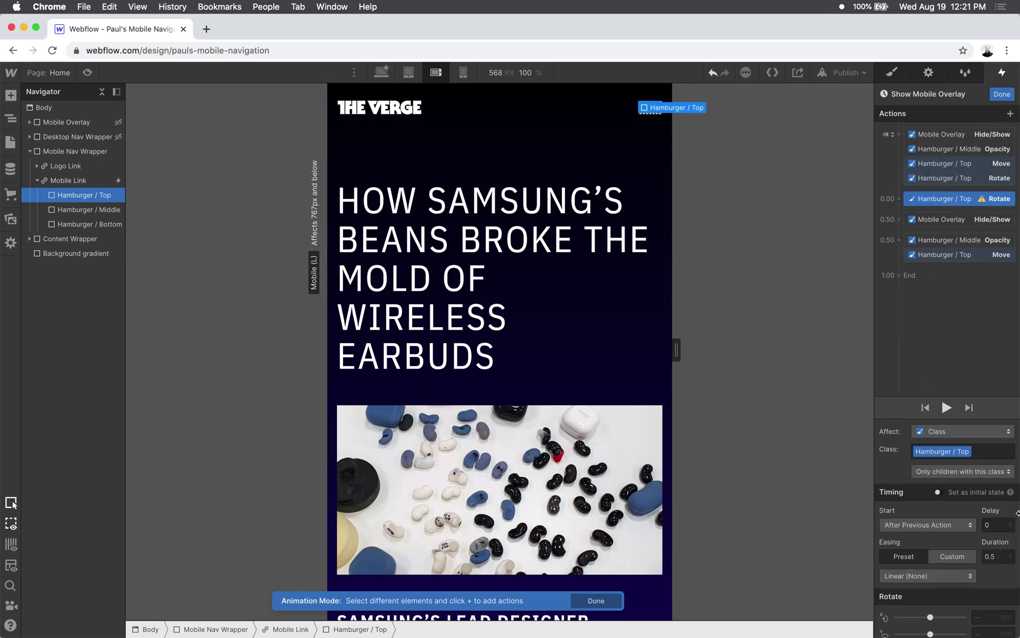
scroll(961, 548, down, 1)
click(990, 625)
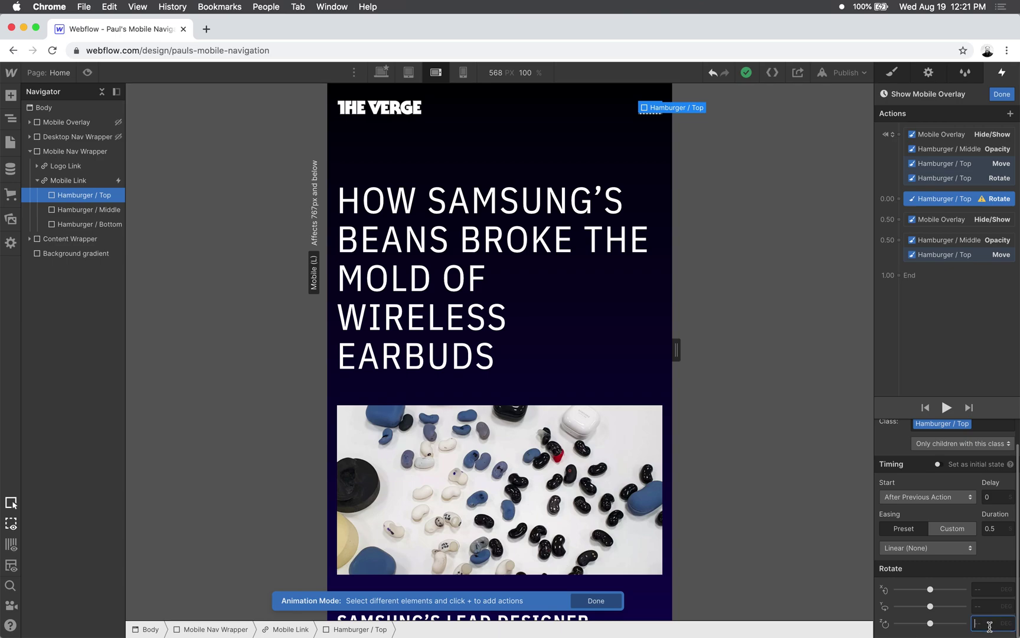
text(45)
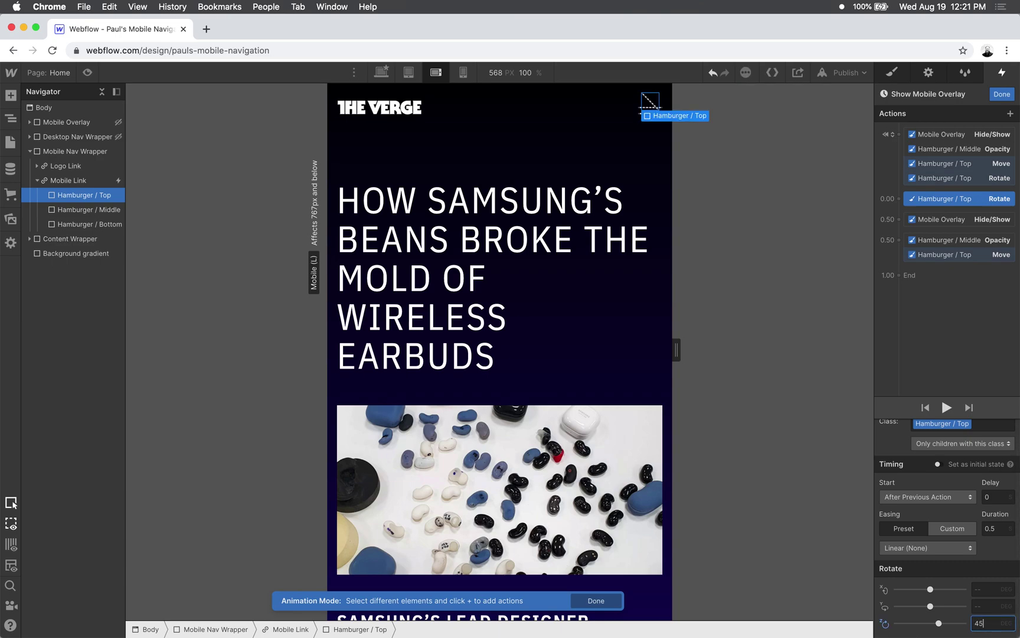
key(Return)
- Group the 45° rotate with the Middle Opacity and Top Move actions, then preview the animation
click(948, 408)
click(966, 246)
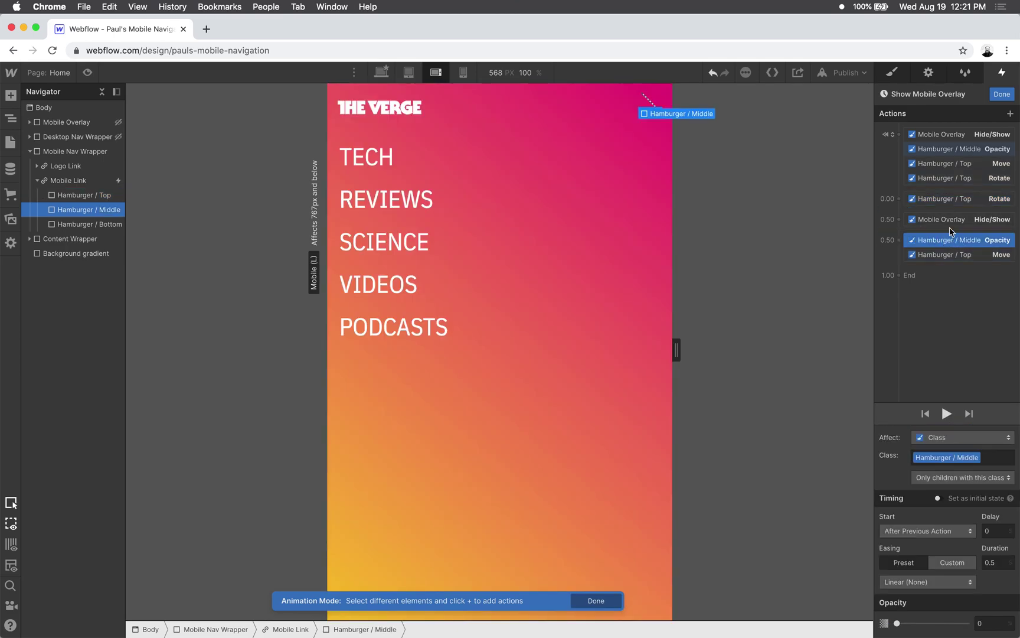
click(962, 200)
drag(962, 220, 962, 250)
click(947, 408)
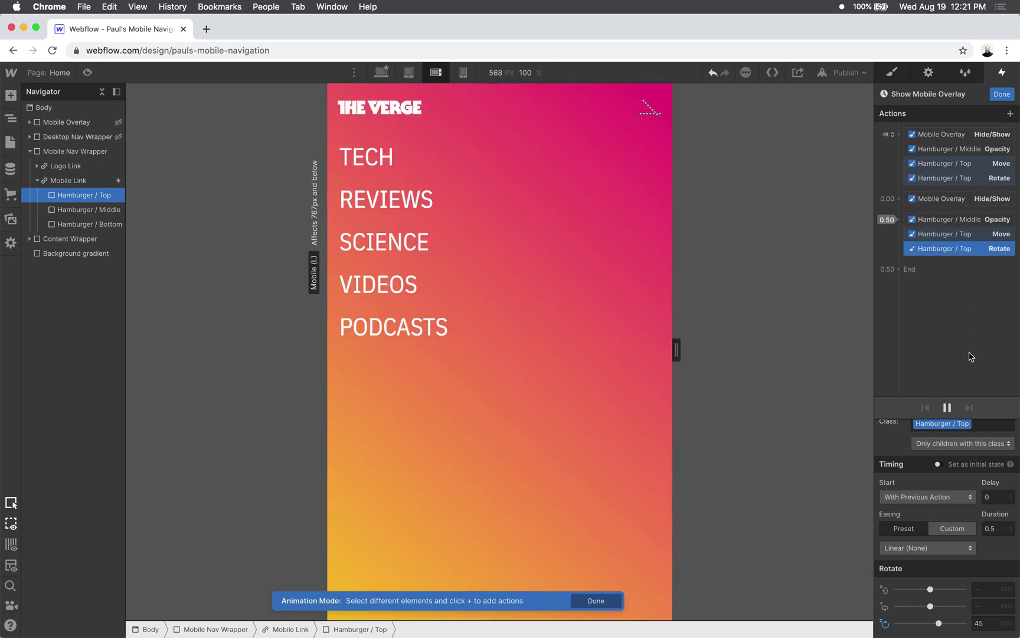
click(945, 407)
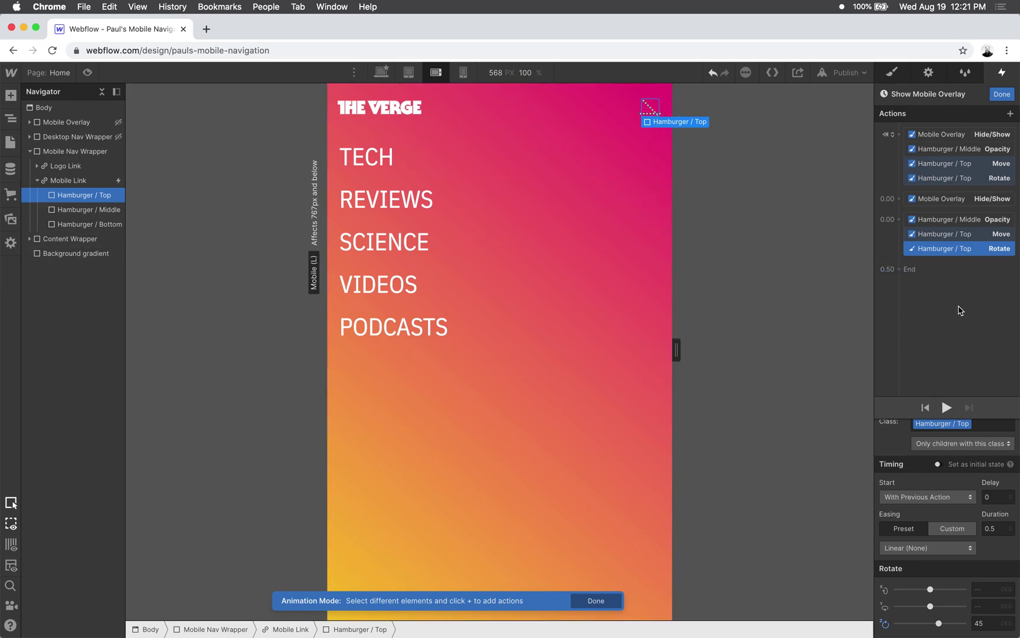
click(956, 308)
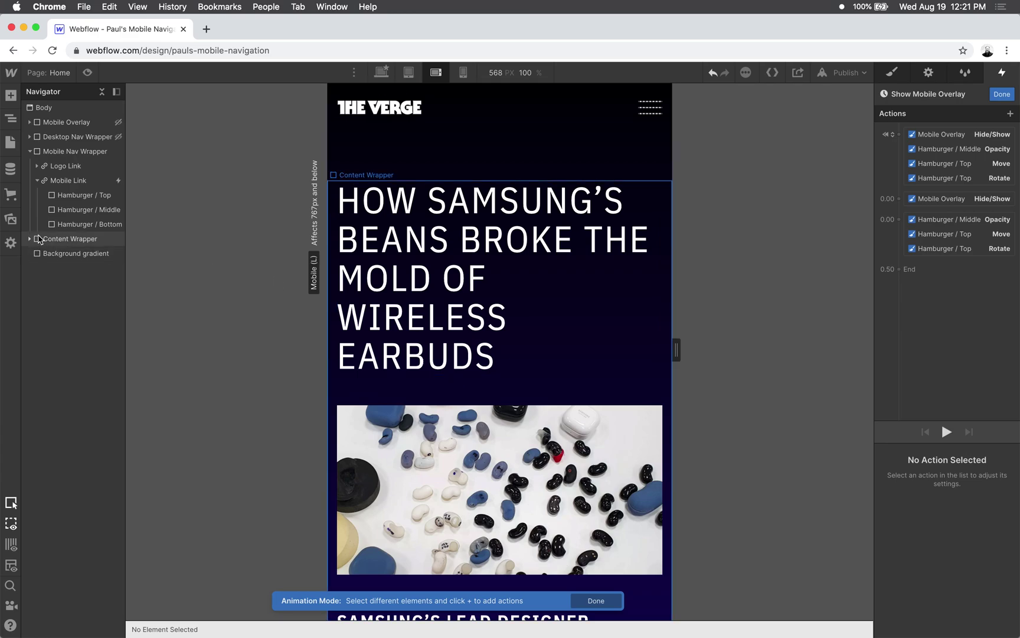
- Select Hamburger / Bottom and add a Move action as initial state with Y 0
click(89, 228)
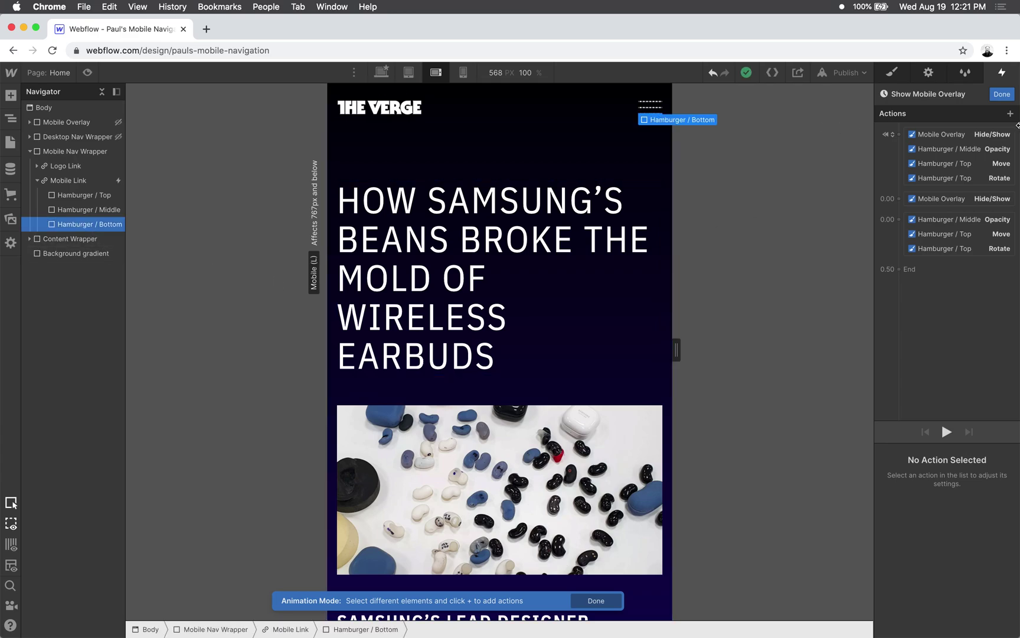
click(1010, 114)
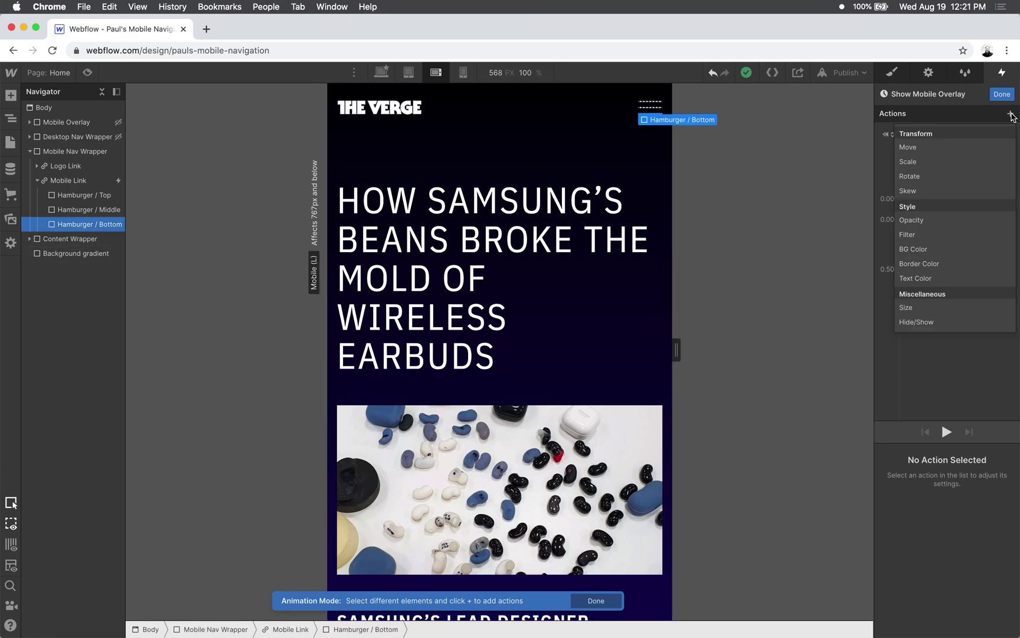
click(947, 147)
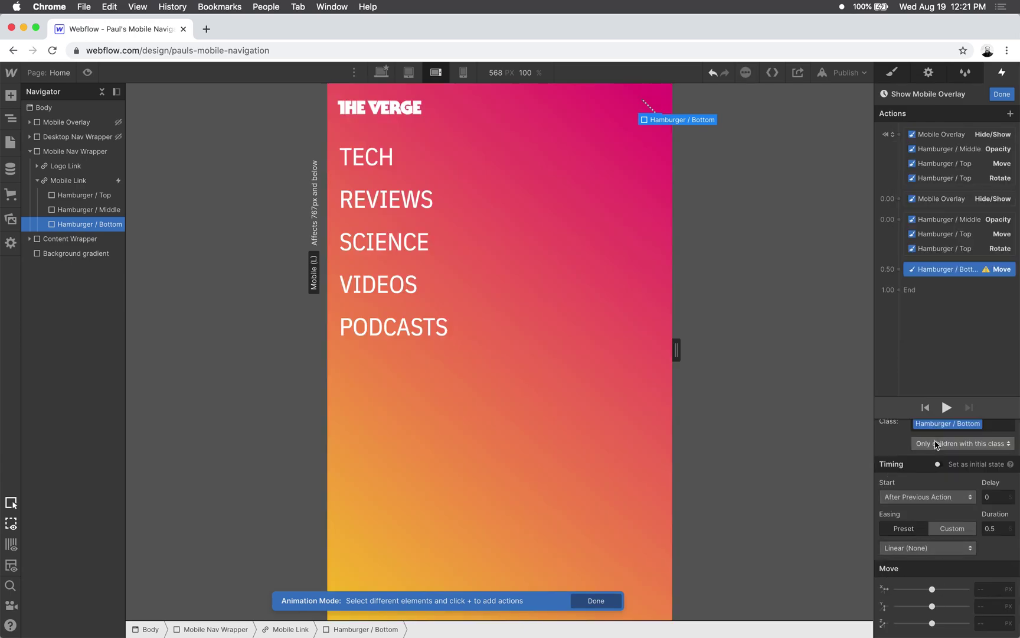
click(938, 464)
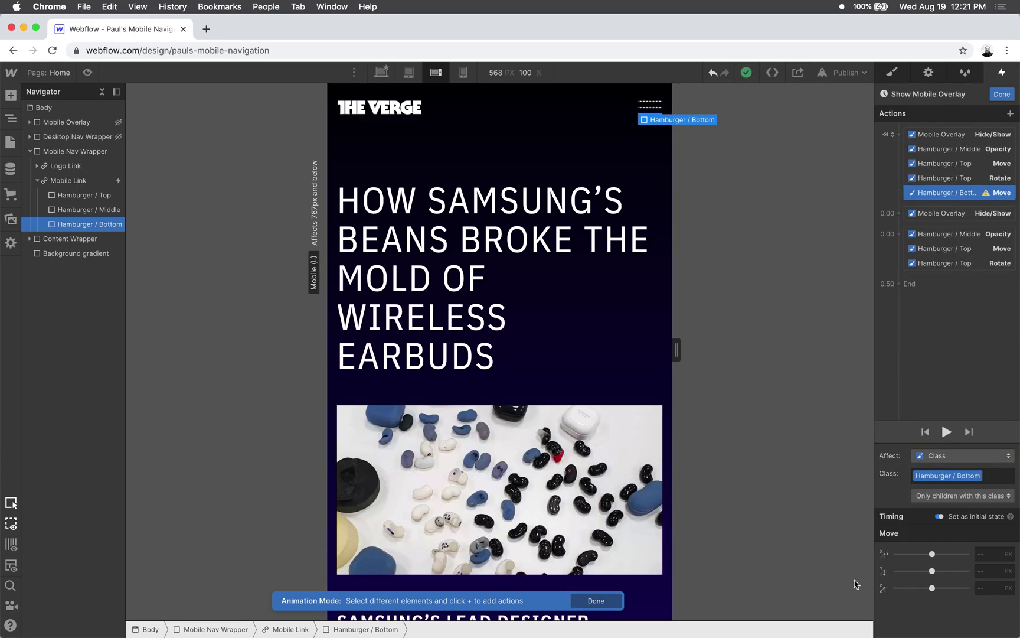
click(991, 571)
text(0)
key(Tab)
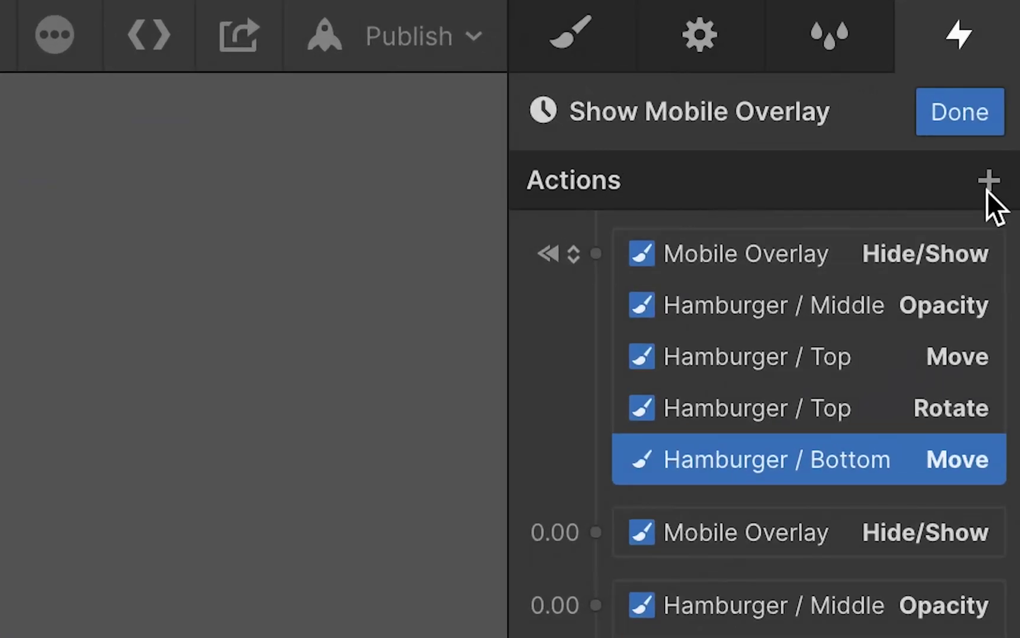
- Add a second Move of Y -10 px and group it with the other icon actions
click(1010, 114)
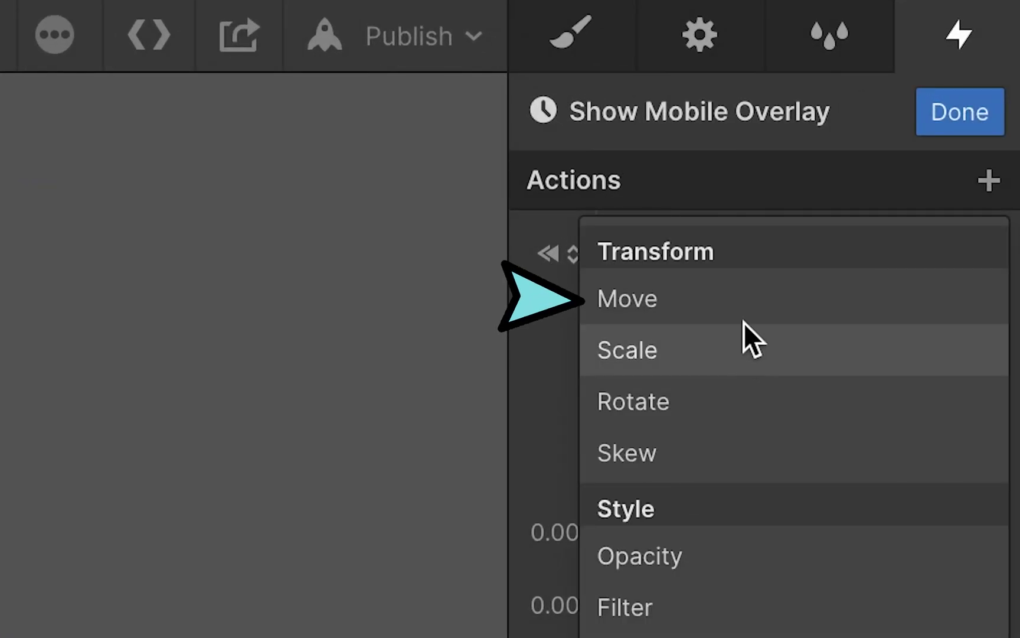
click(747, 310)
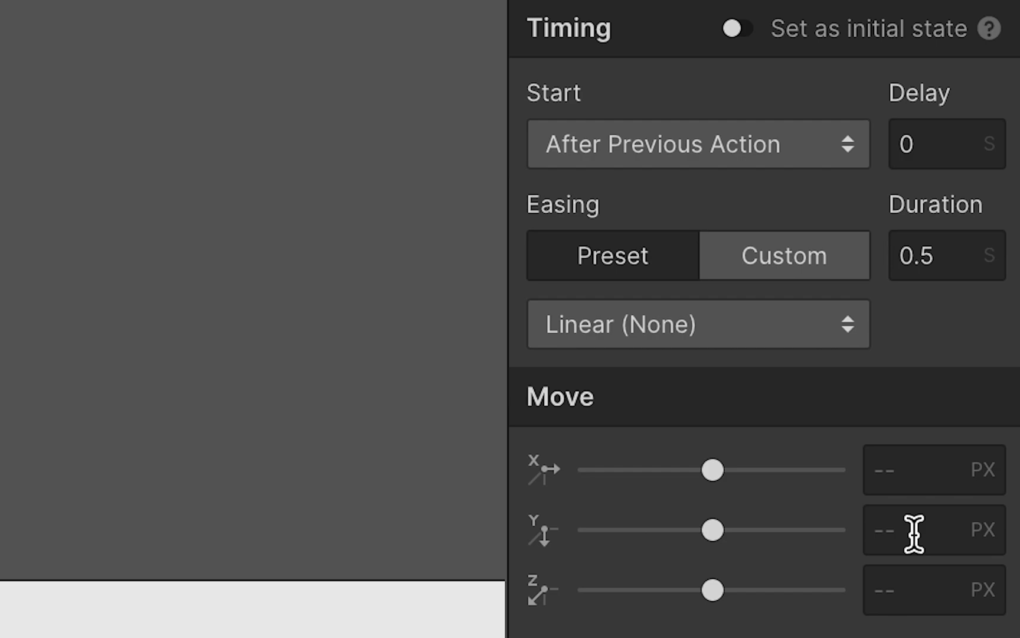
click(914, 533)
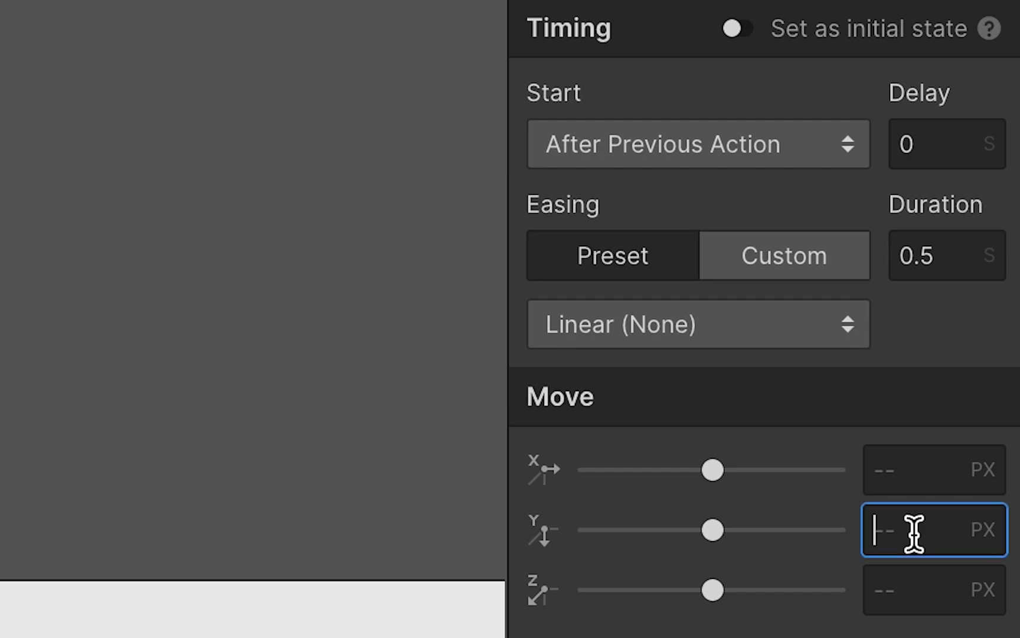
text(-10)
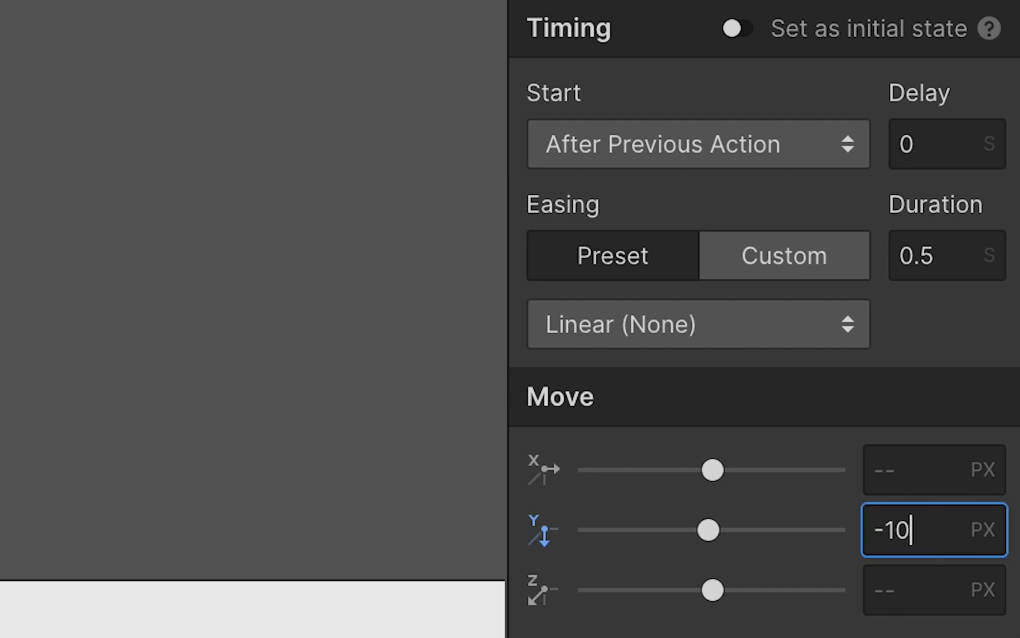
key(Tab)
drag(940, 220, 945, 281)
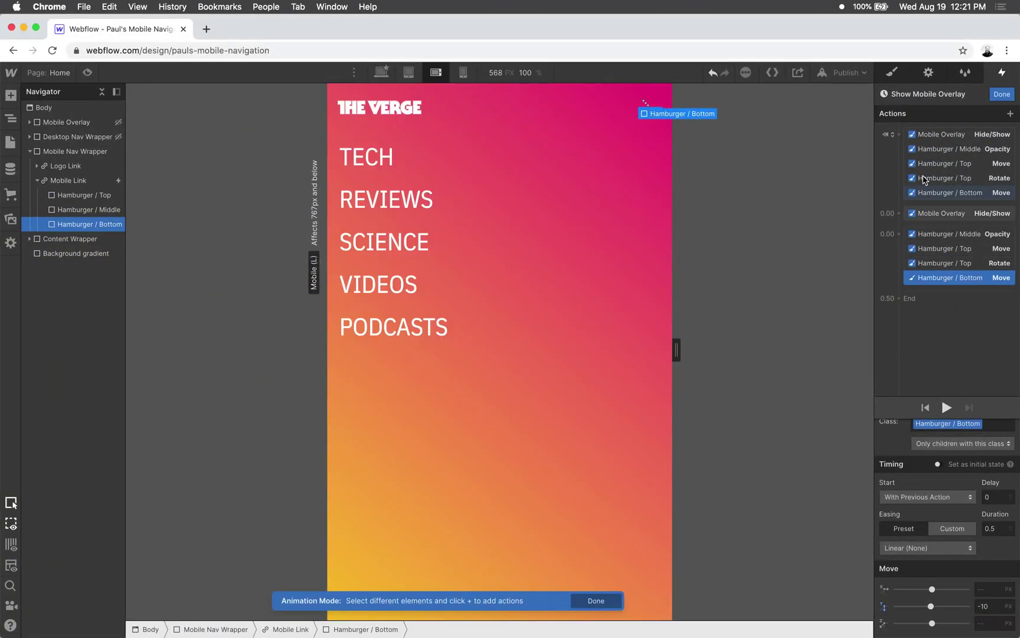
- Add a Rotate action to Hamburger / Bottom as initial state with Z 0 degrees
click(1010, 114)
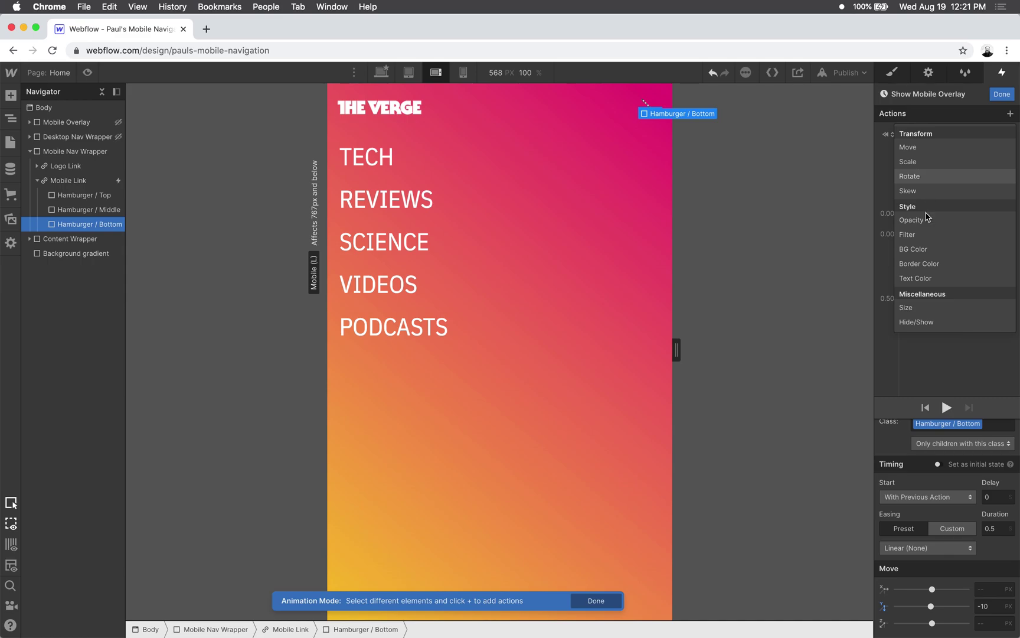
click(910, 176)
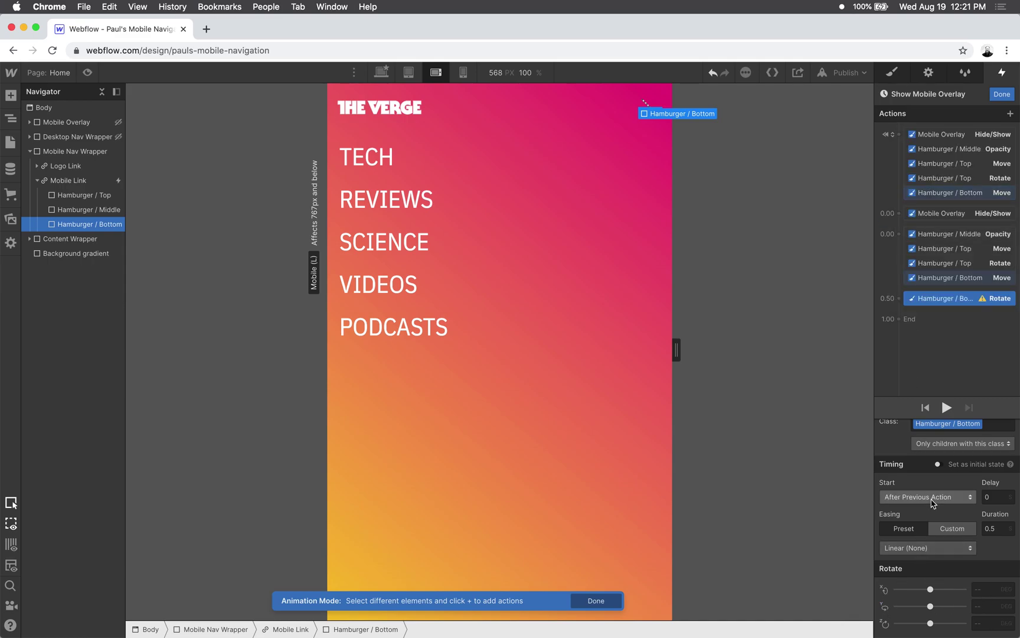
click(980, 623)
text(0)
key(Return)
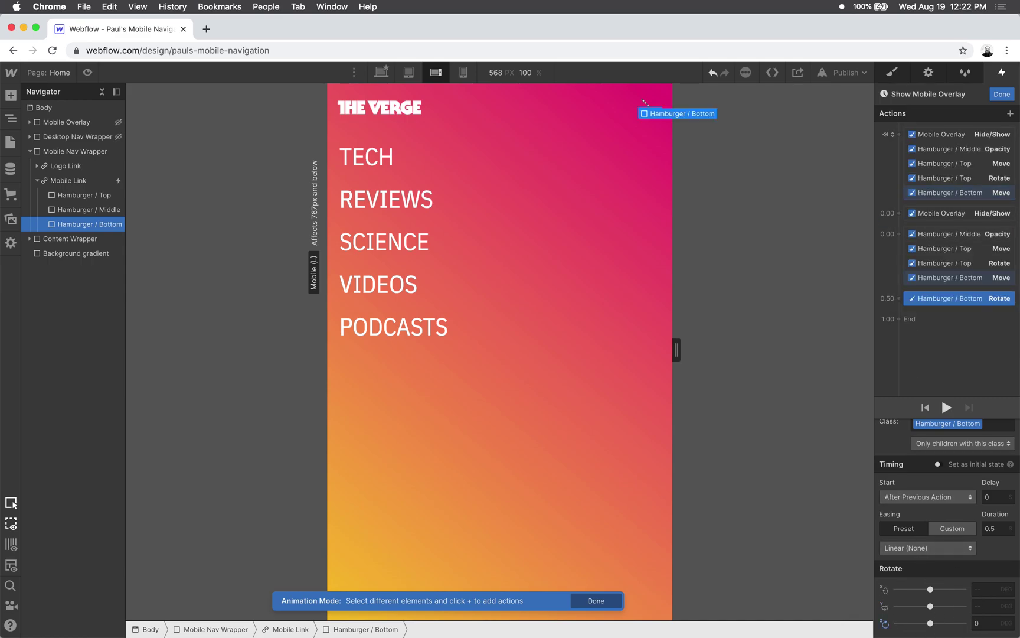
click(937, 465)
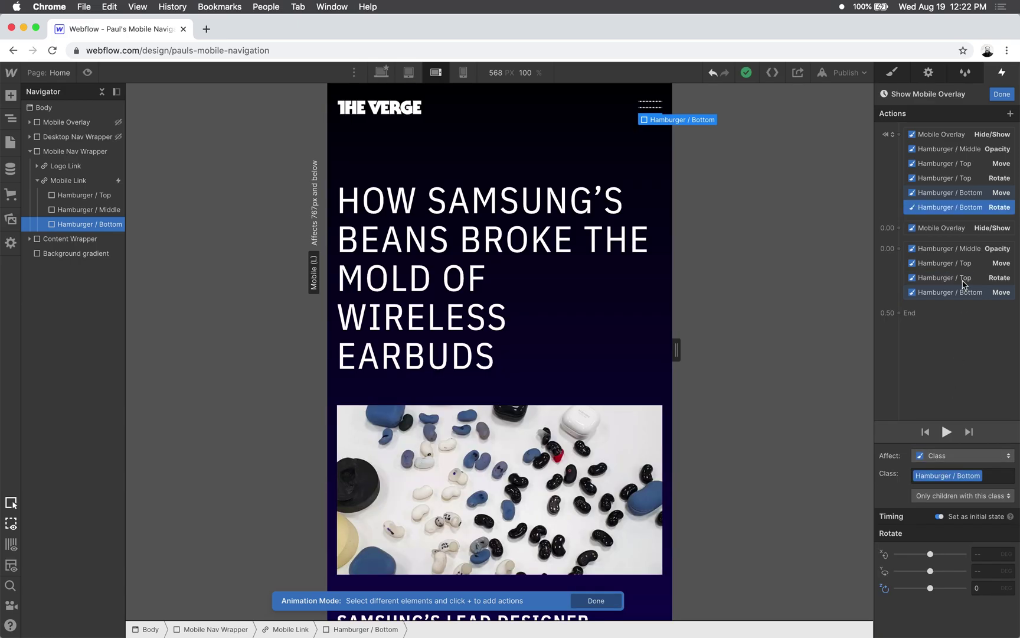
- Add a second Rotate of Z -45, group it with the others, and preview the X
click(1011, 113)
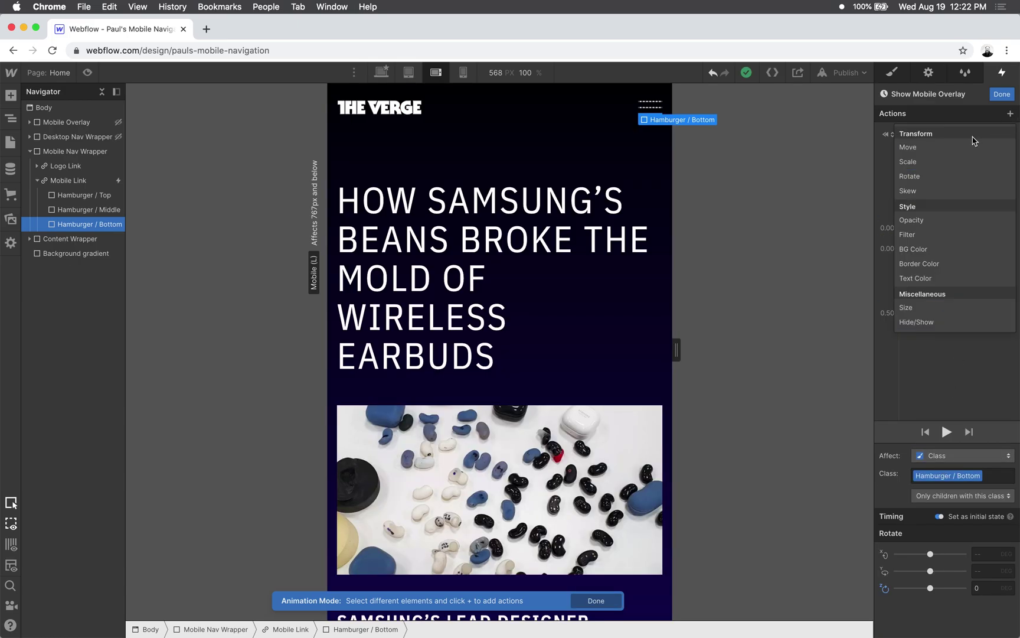
click(939, 177)
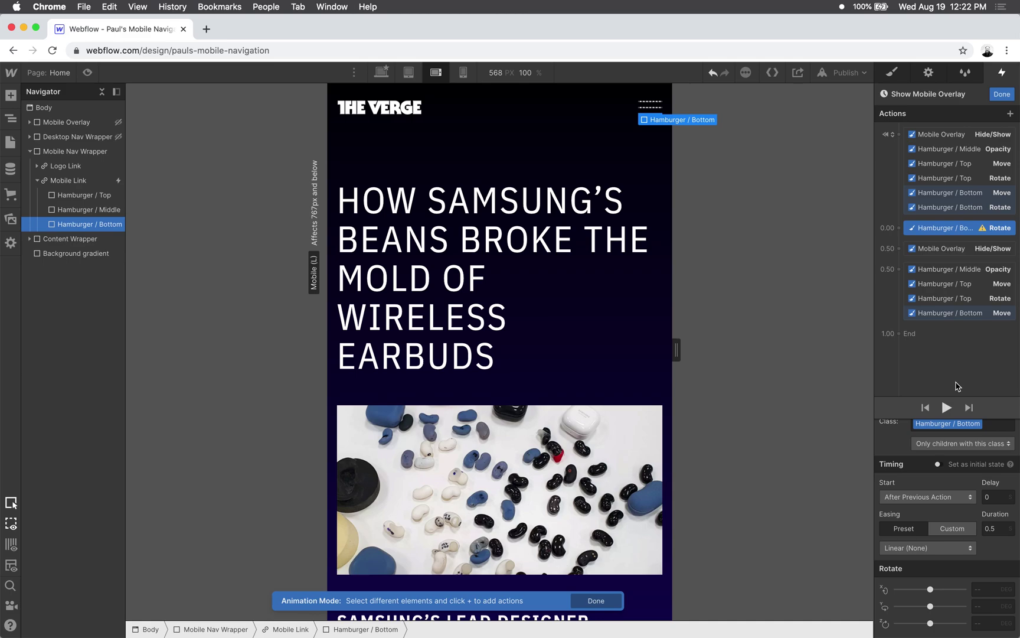
click(987, 624)
text(-45)
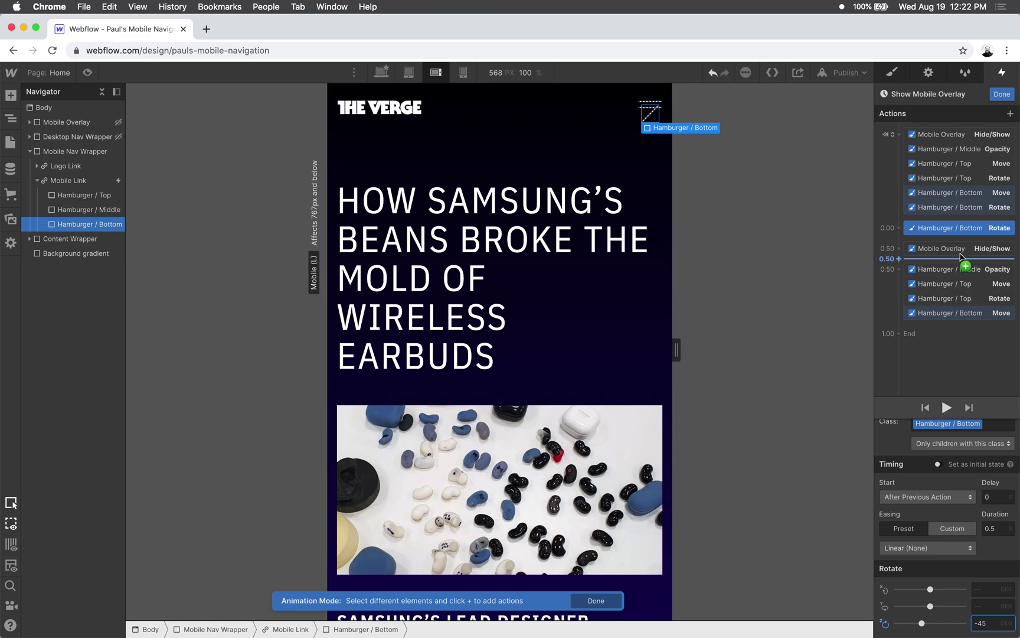
drag(952, 232, 964, 294)
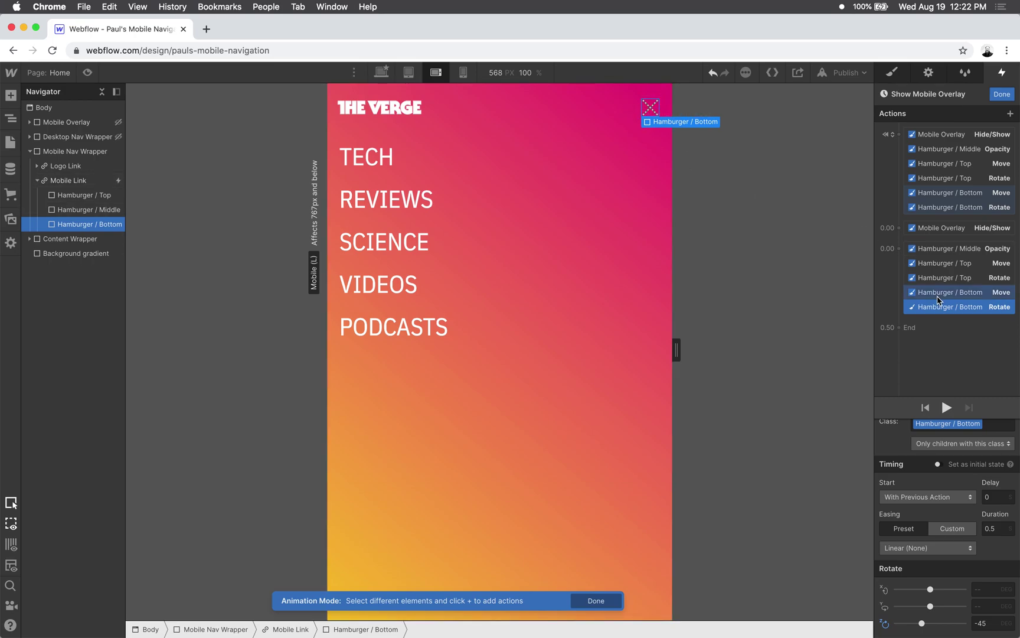
click(947, 408)
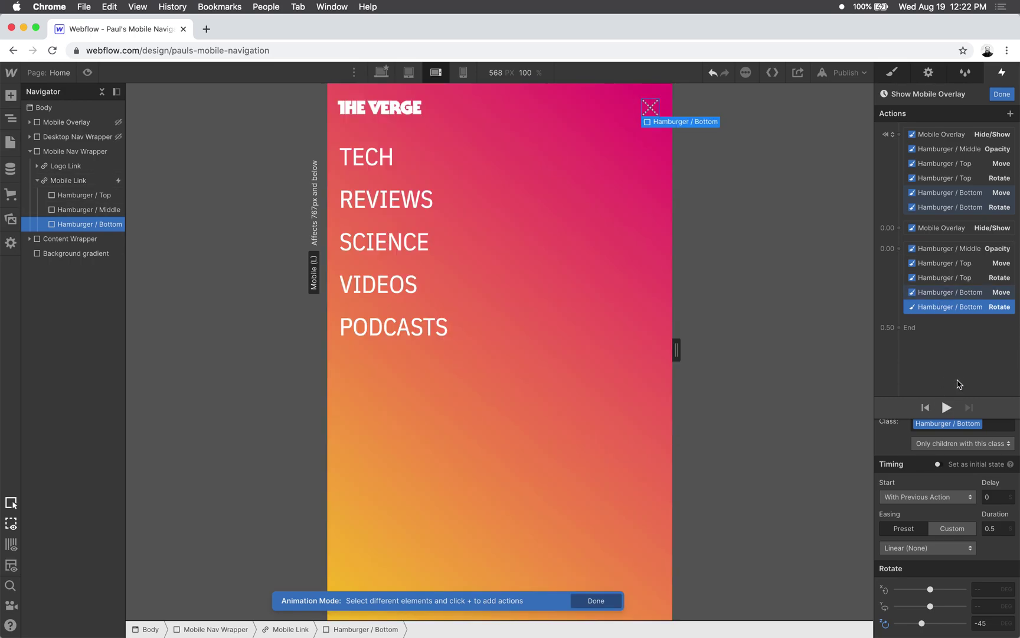
- Retime all the hamburger icon actions to 0.3 s with In Out Quad easing, preview, and finish editing
click(947, 407)
click(948, 407)
shift+click(957, 250)
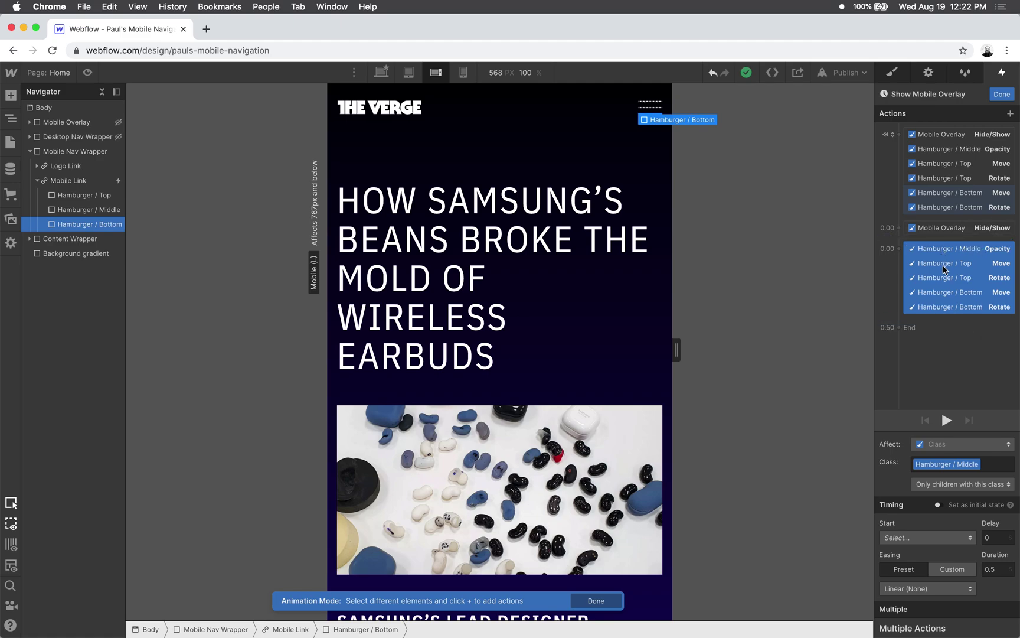
drag(944, 269, 945, 407)
click(994, 570)
key(BackSpace)
text(3)
click(927, 588)
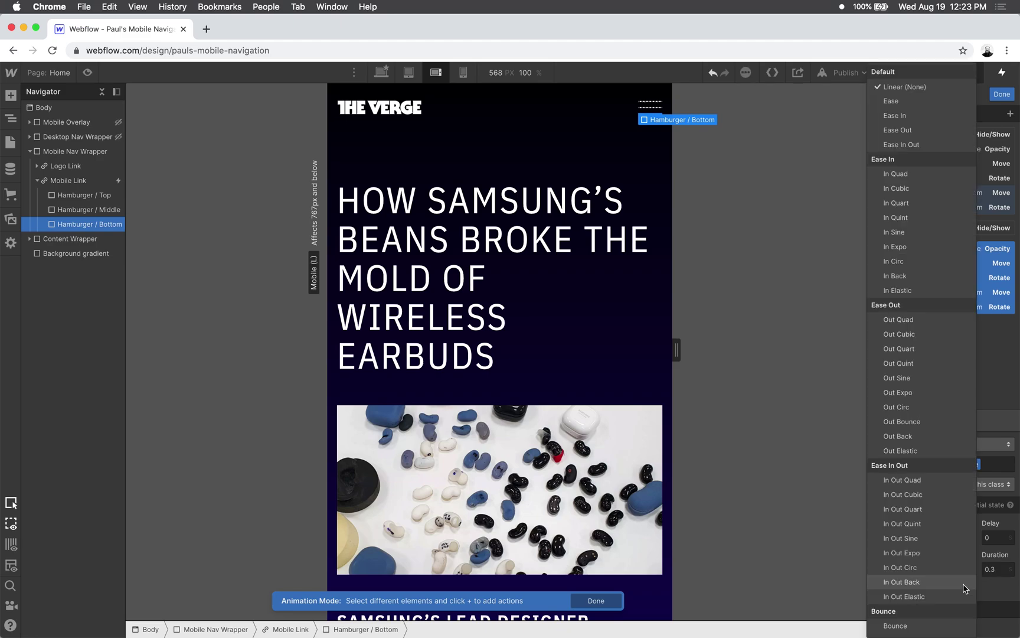
click(935, 483)
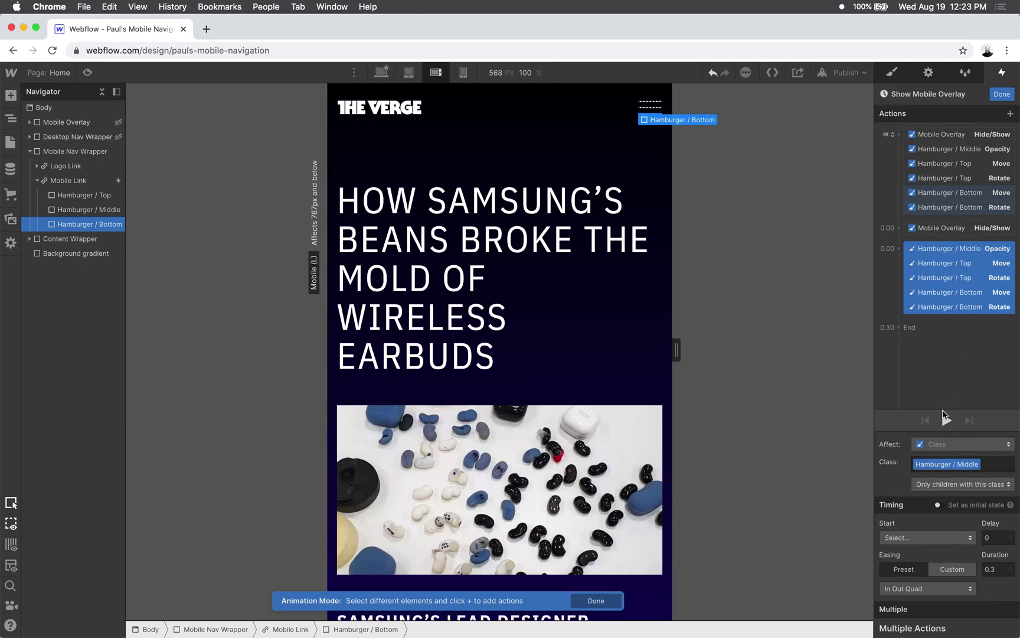
click(947, 420)
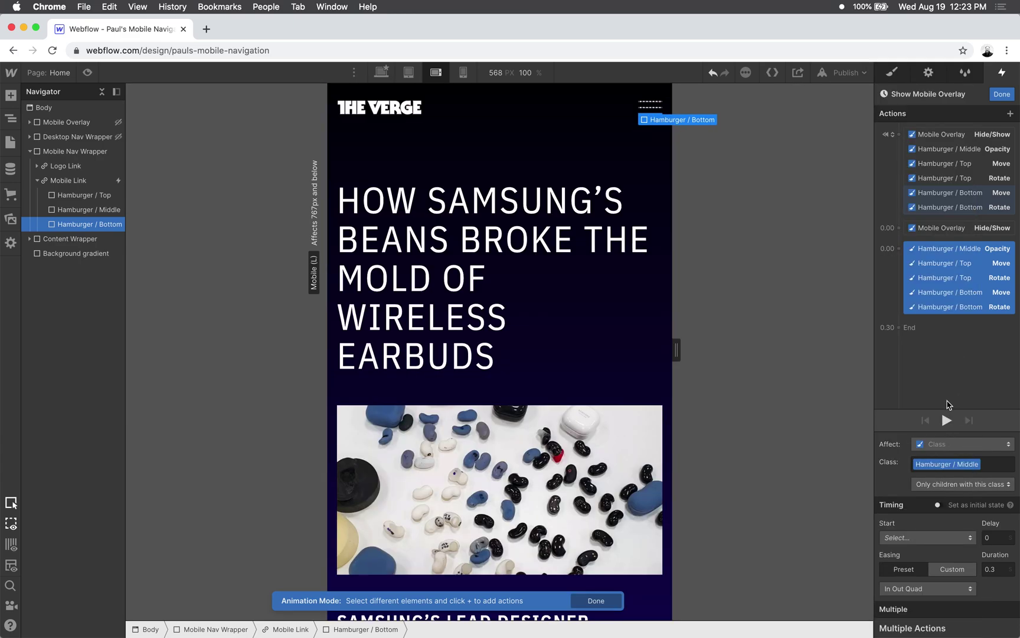
click(1002, 94)
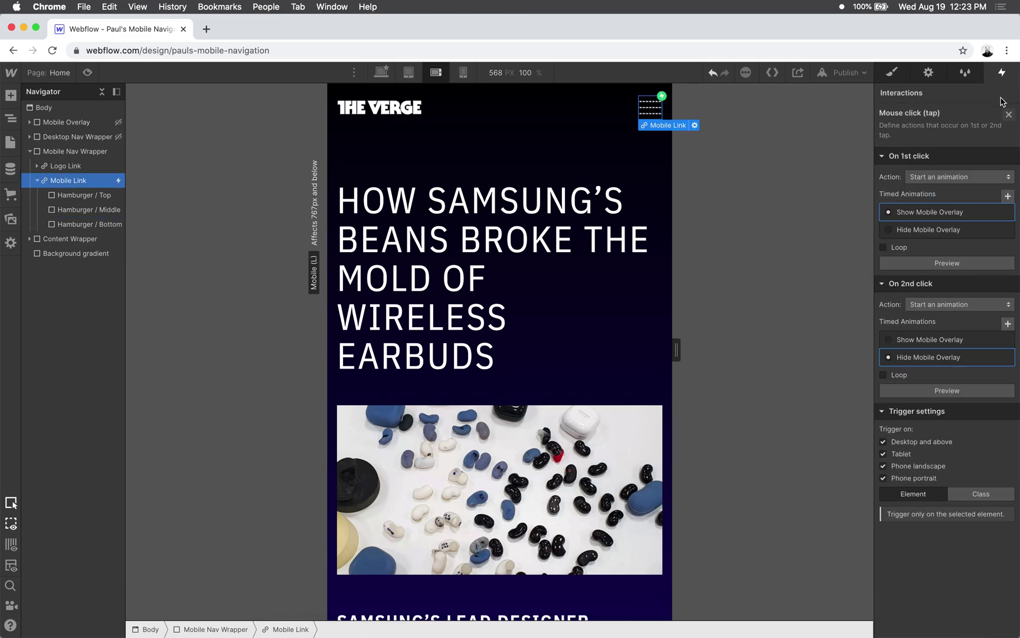
- Preview the page, opening and closing the gradient nav overlay twice, then return to the designer
click(87, 72)
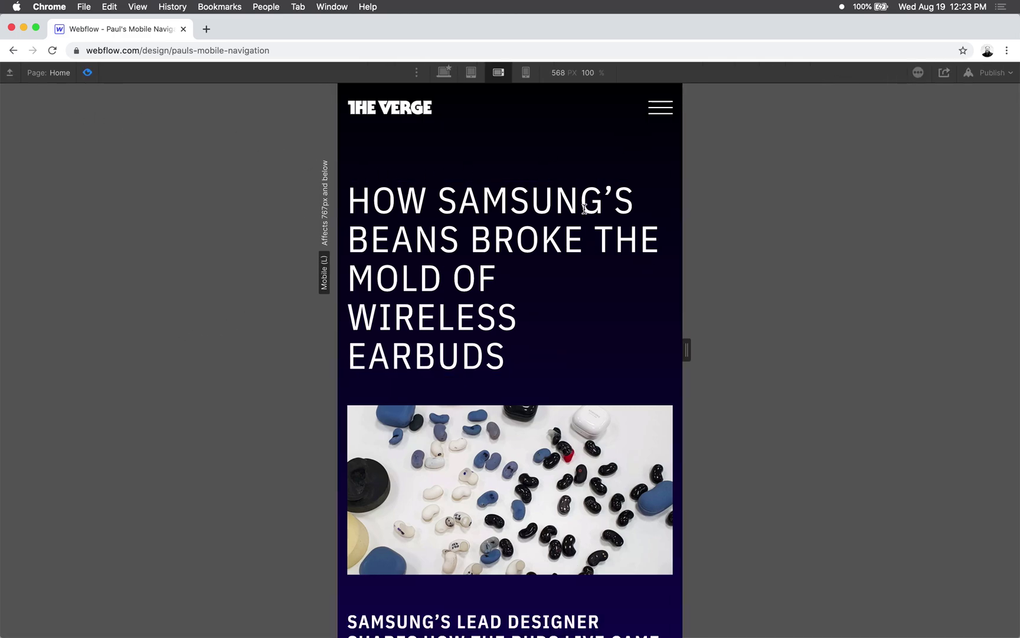
click(660, 107)
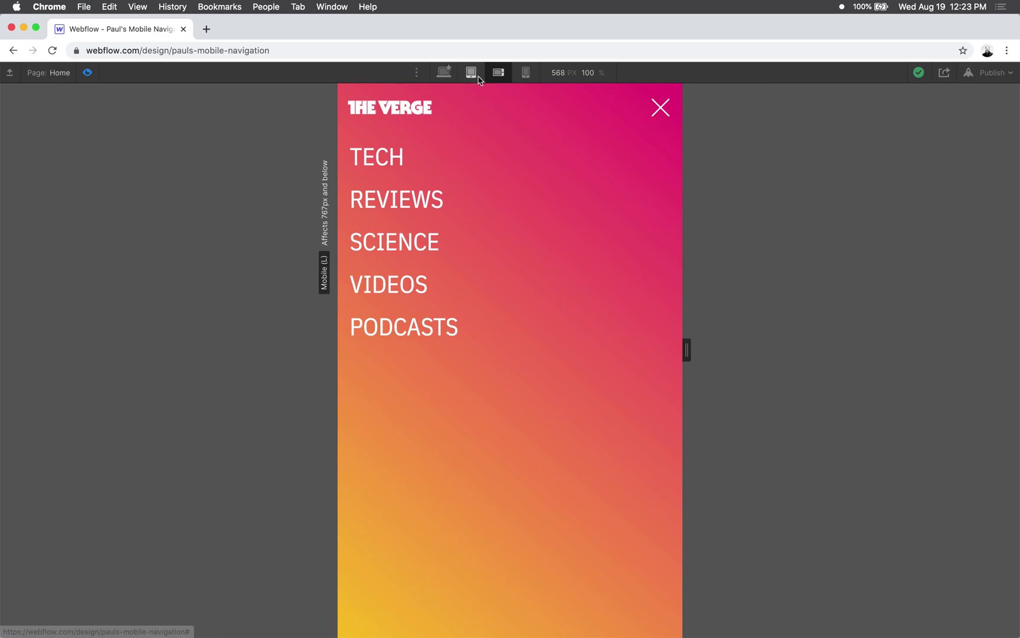
click(87, 73)
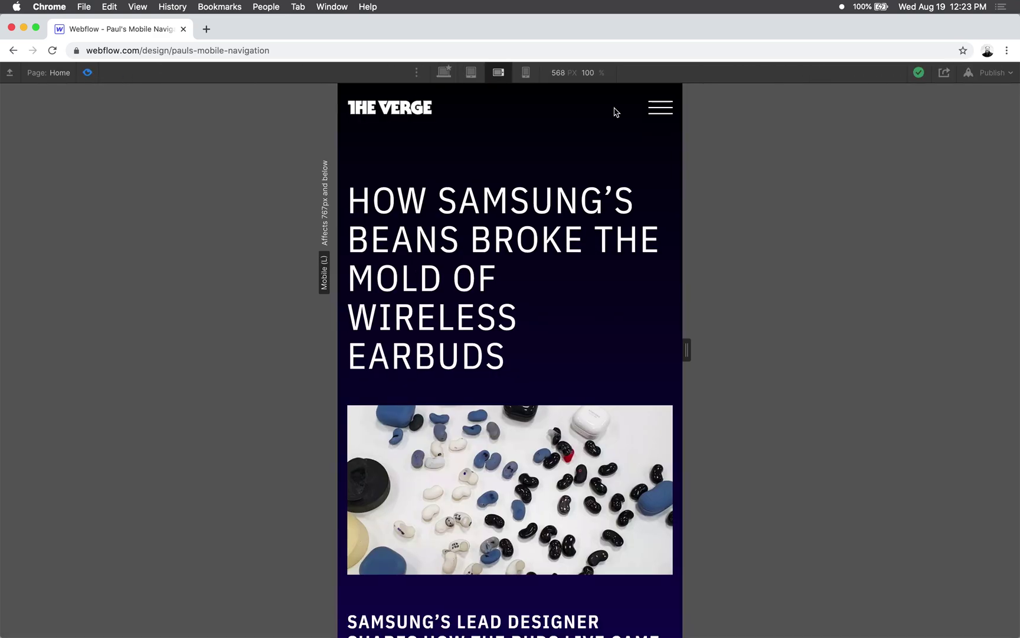
click(660, 107)
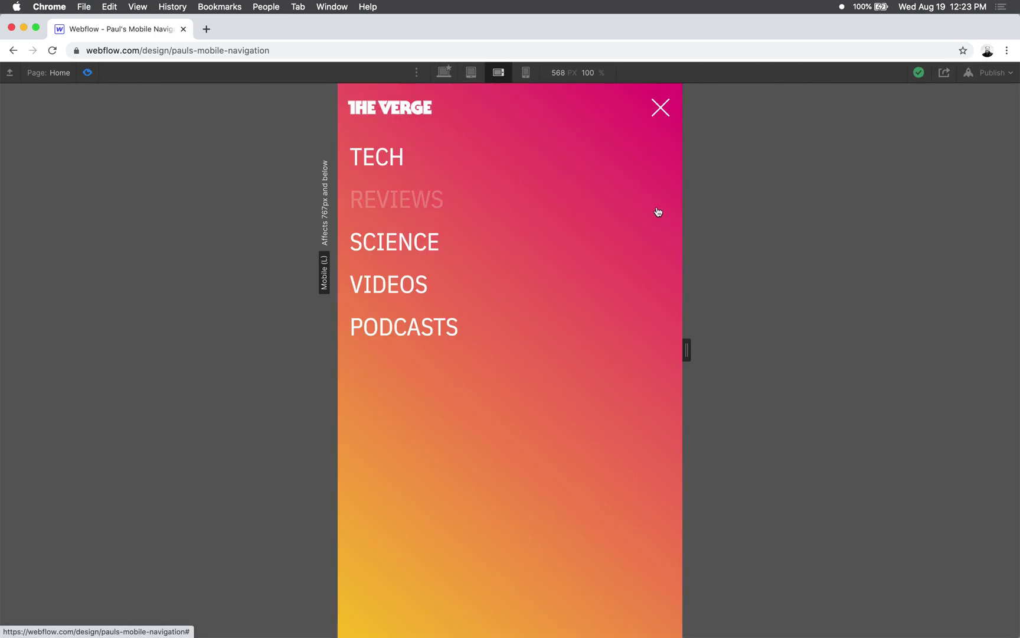
click(662, 112)
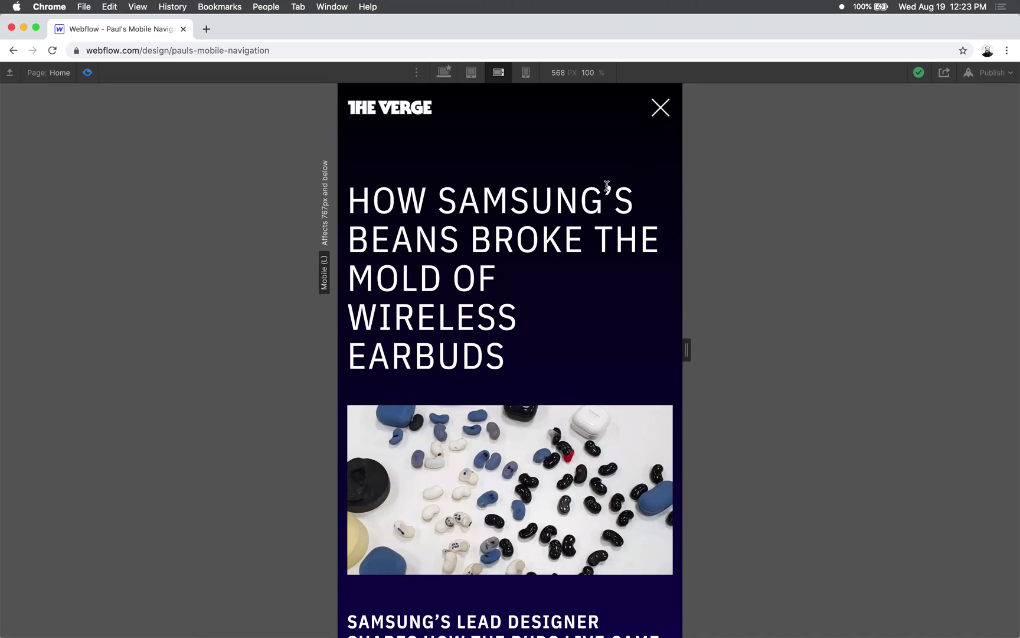
key(super+shift+p)
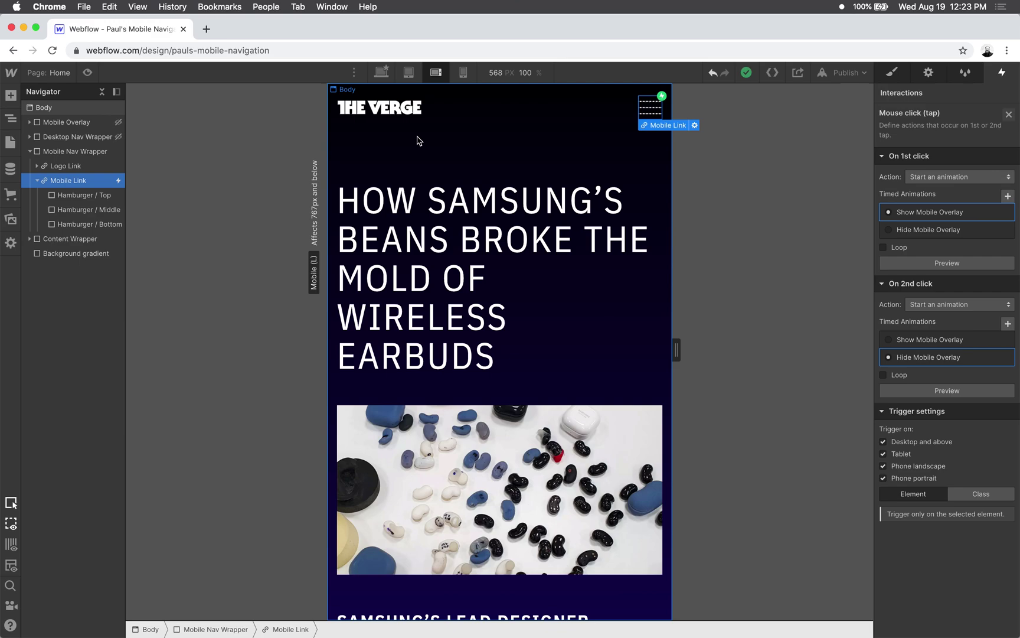
- In Hide Mobile Overlay, give Hamburger Top a Move (Y 0) and a Rotate action starting together
click(992, 357)
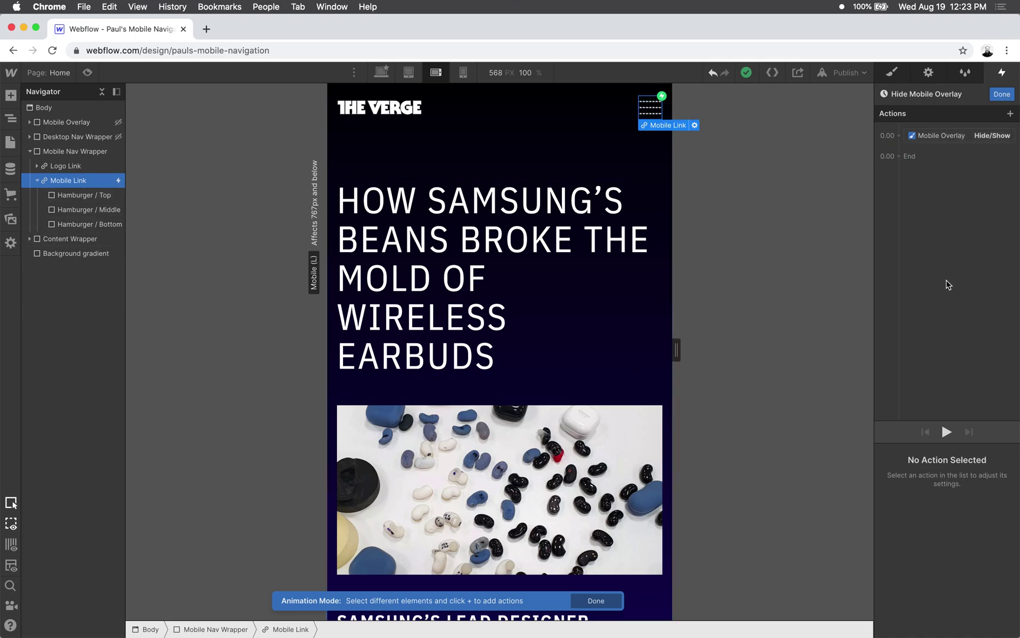
click(85, 197)
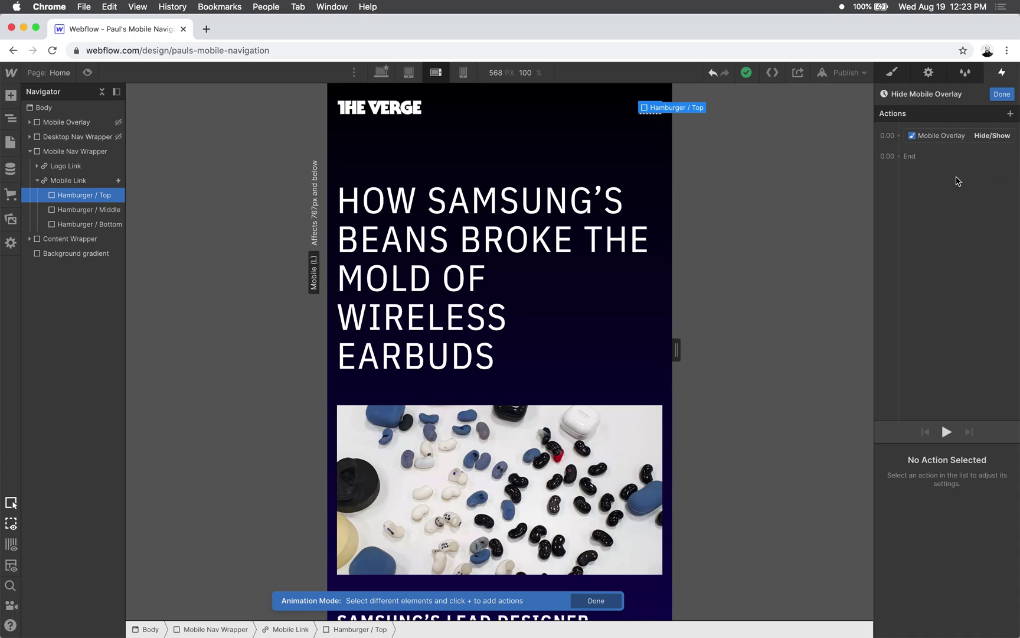
click(1010, 114)
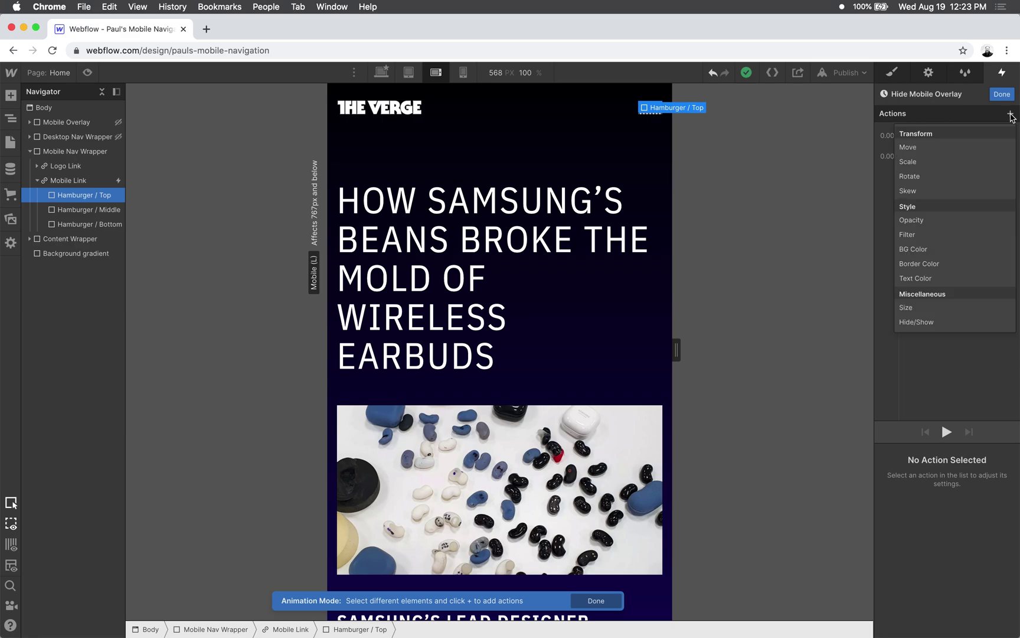
click(959, 147)
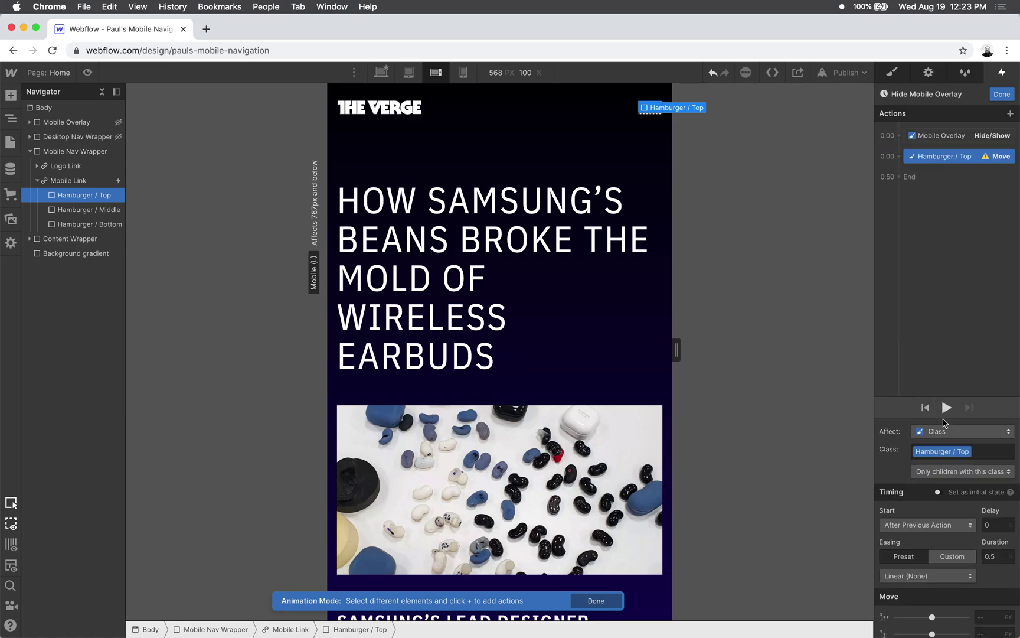
scroll(938, 502, down, 1)
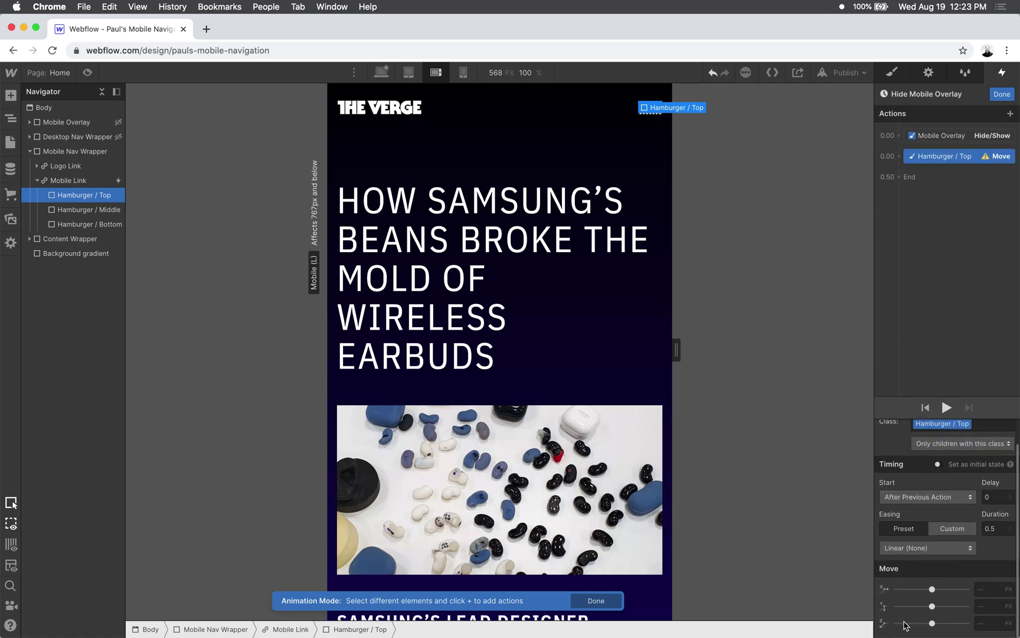
click(992, 606)
text(0)
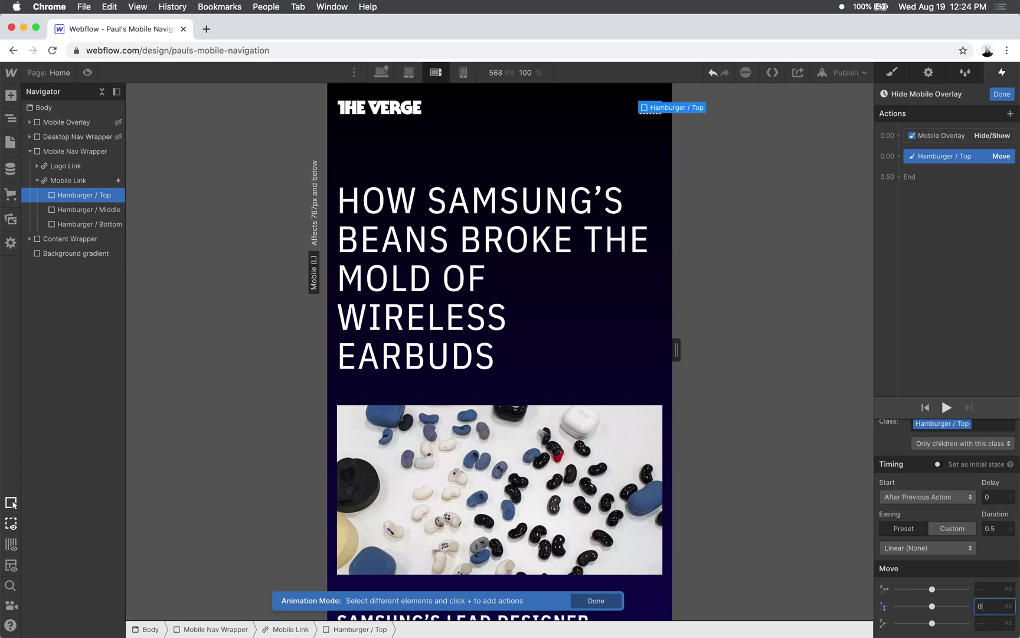
key(Tab)
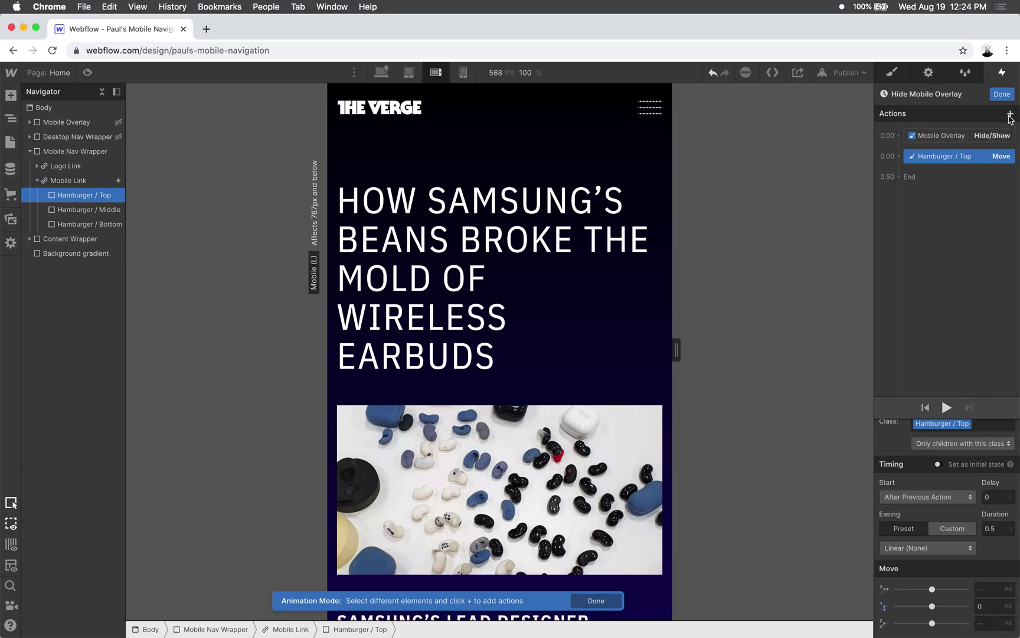
click(1010, 114)
click(920, 176)
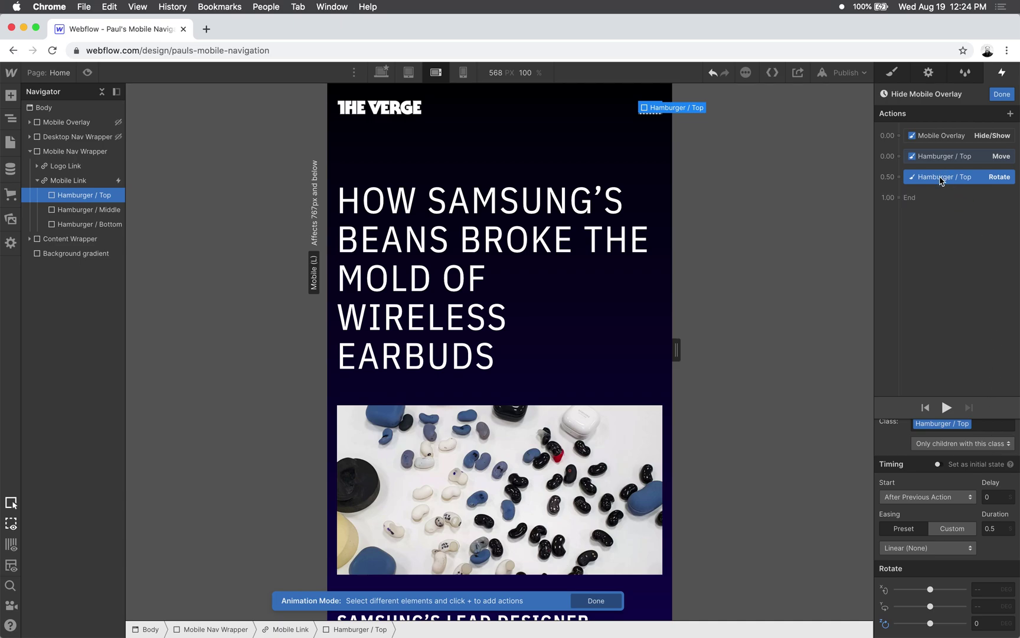
drag(941, 180, 943, 157)
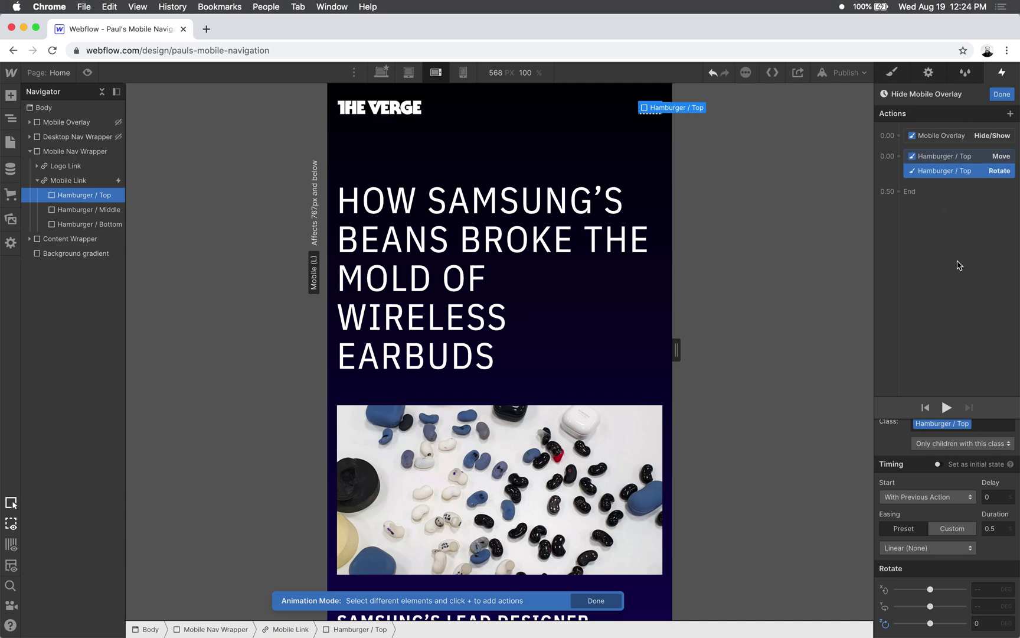
- Add an Opacity action for Hamburger Middle
click(80, 216)
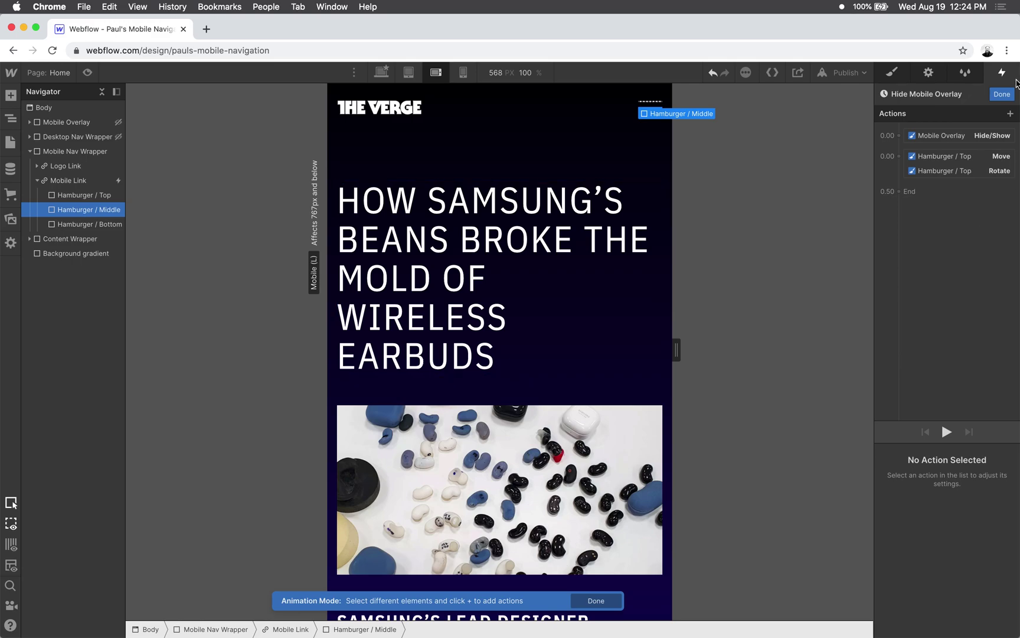
click(1011, 113)
click(930, 224)
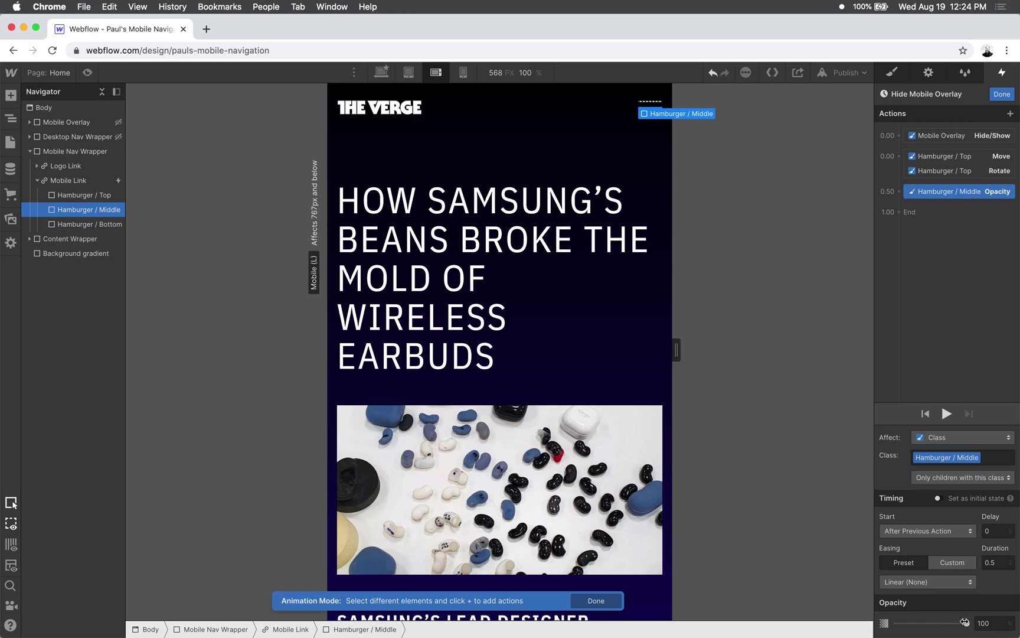
- Give Hamburger Bottom a Move action with Y 0 and a Rotate action with Z 0
click(86, 225)
click(1011, 115)
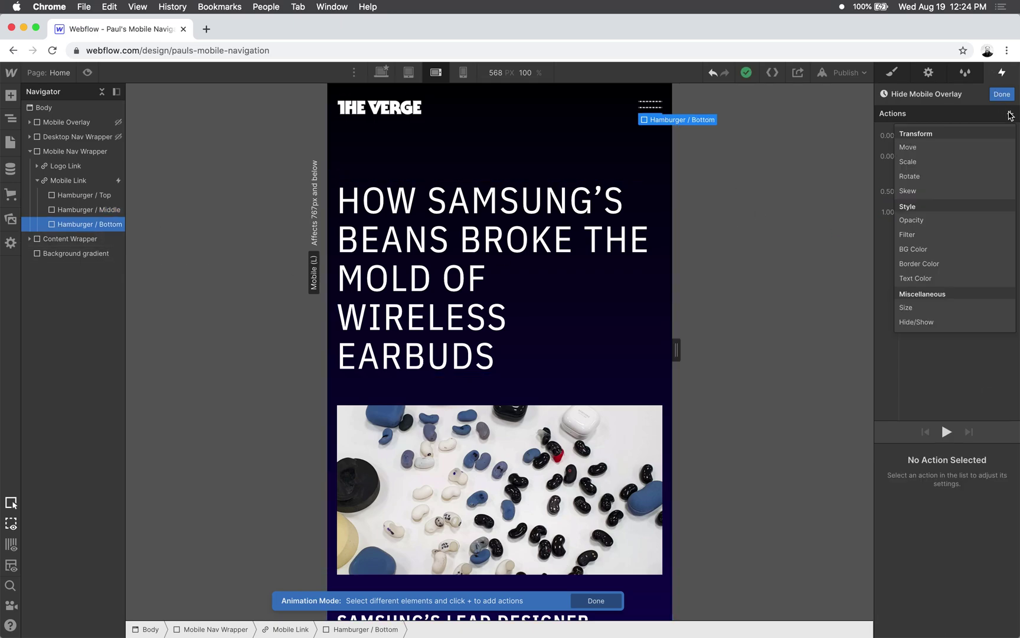
click(929, 146)
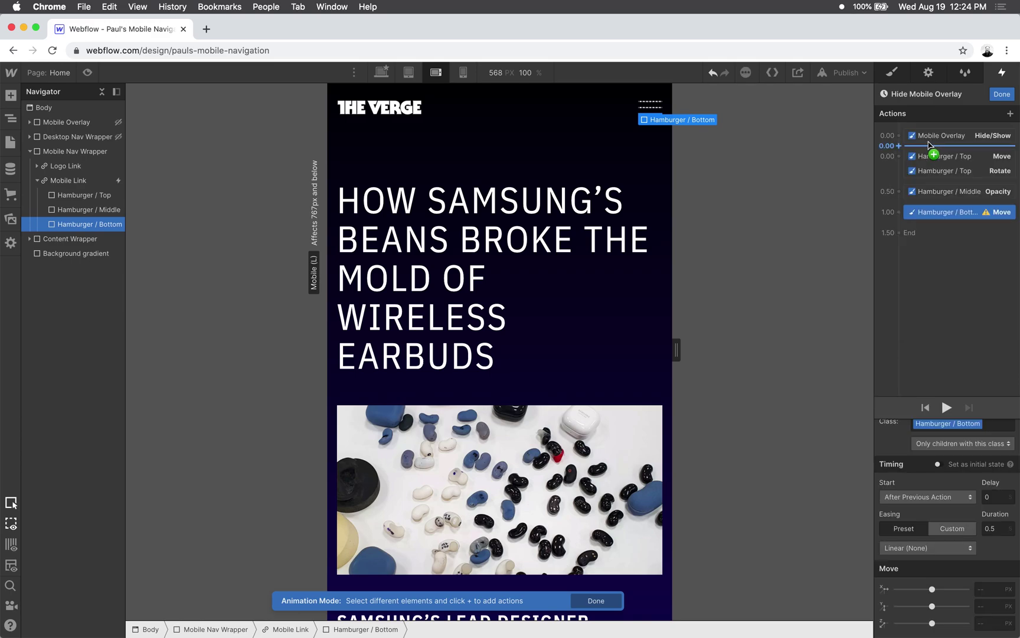
click(990, 609)
text(0)
key(Tab)
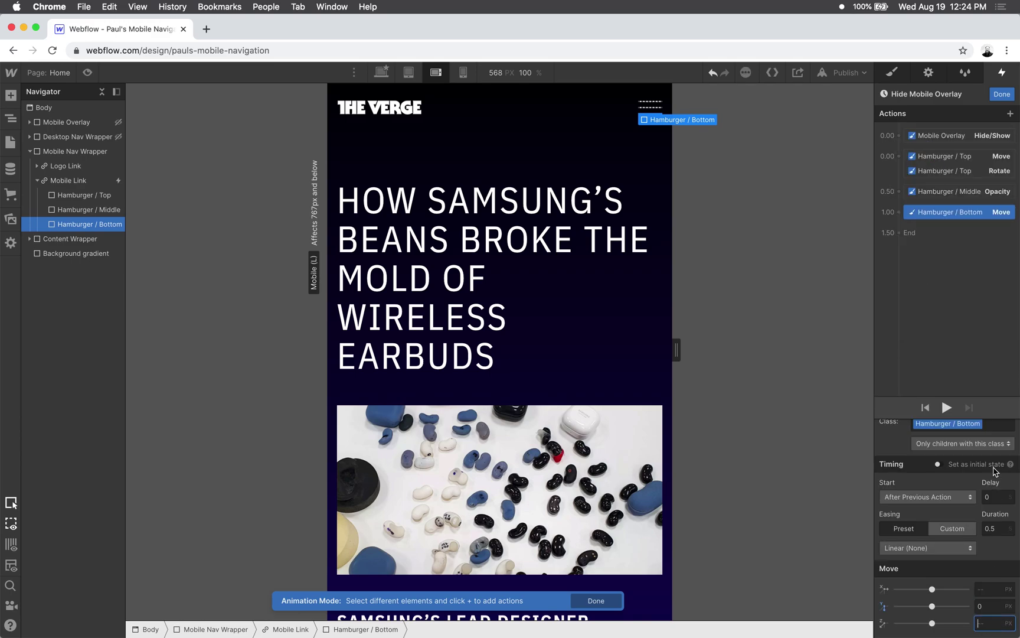
click(1011, 114)
click(930, 178)
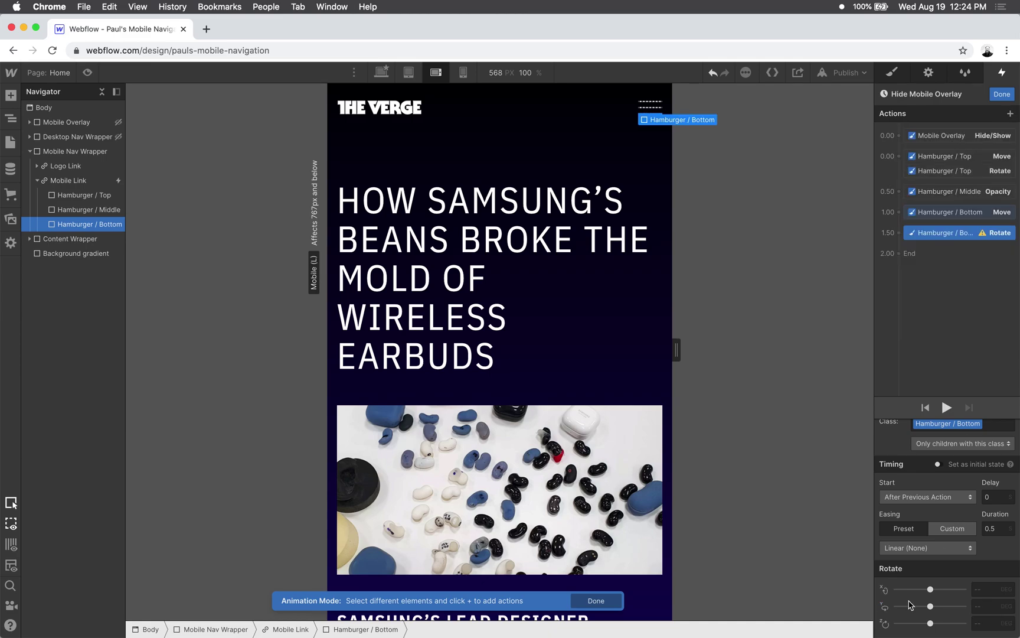
click(983, 623)
text(0)
key(Return)
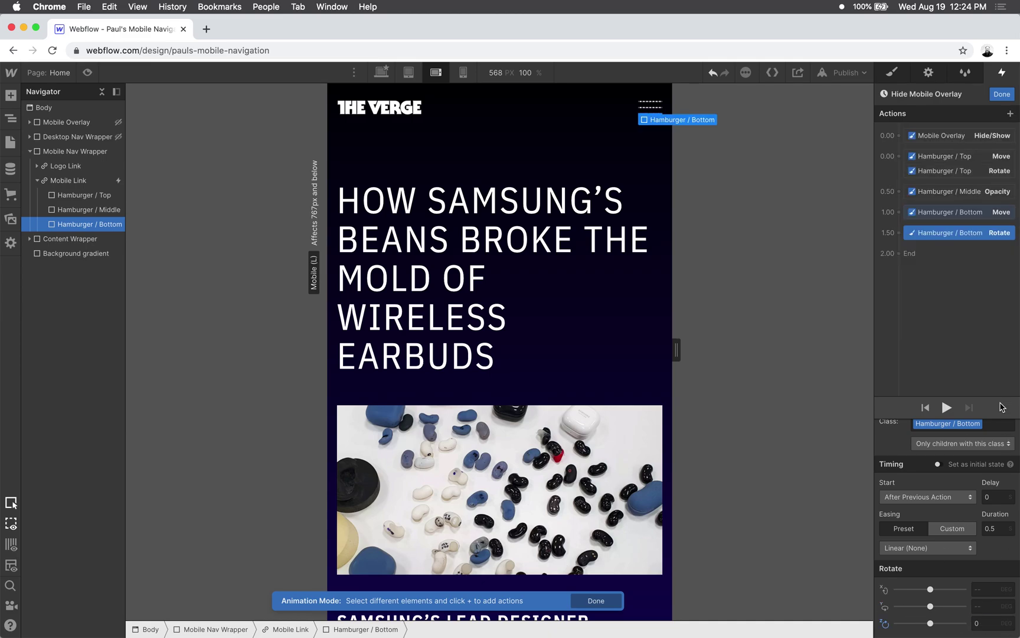
- Drag the bottom bar's move and middle bar's opacity actions to start at 0.00
shift+click(951, 213)
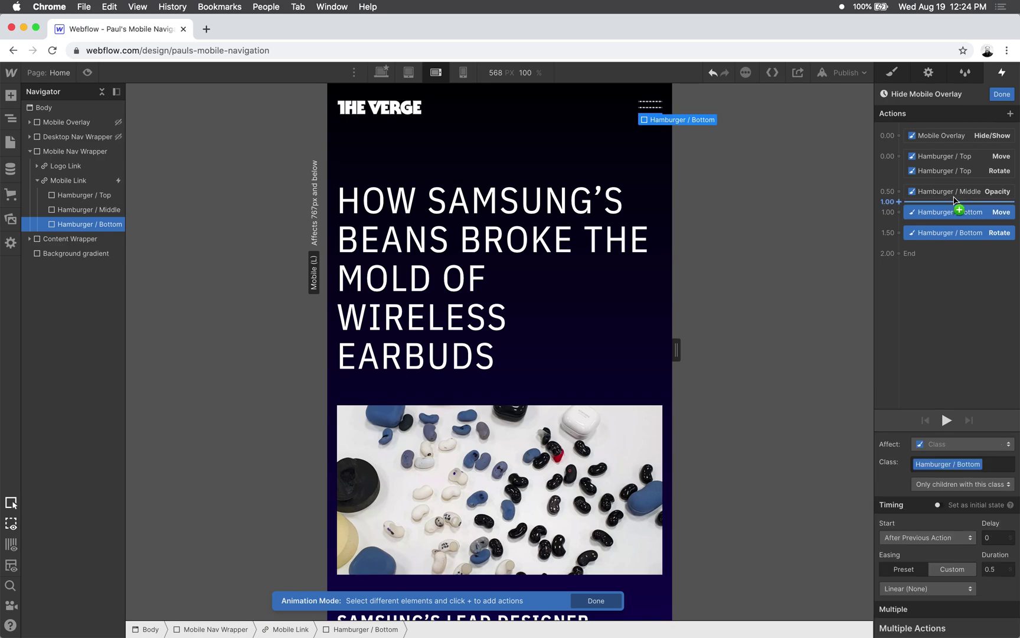
shift+click(955, 195)
drag(953, 194, 994, 102)
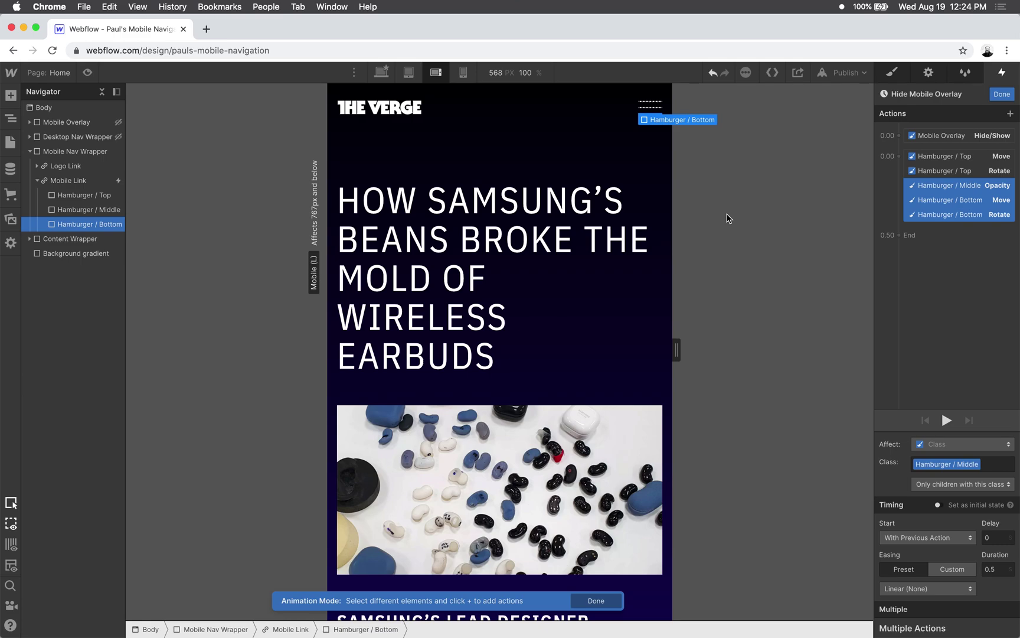
- Close the hide animation and tap settings, then preview the gradient menu opening and closing twice
click(1002, 96)
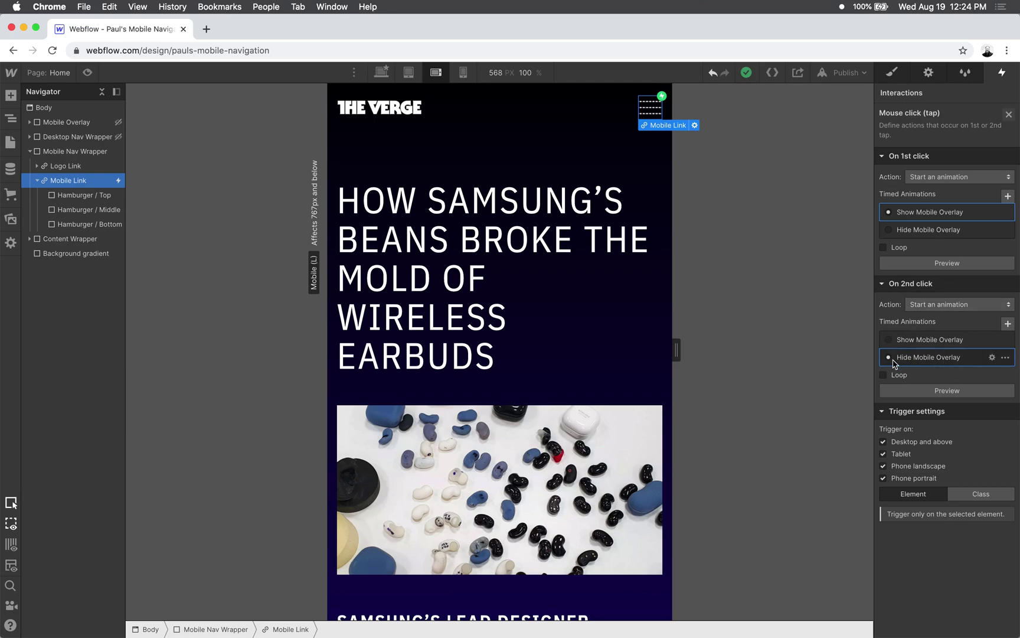
click(1009, 114)
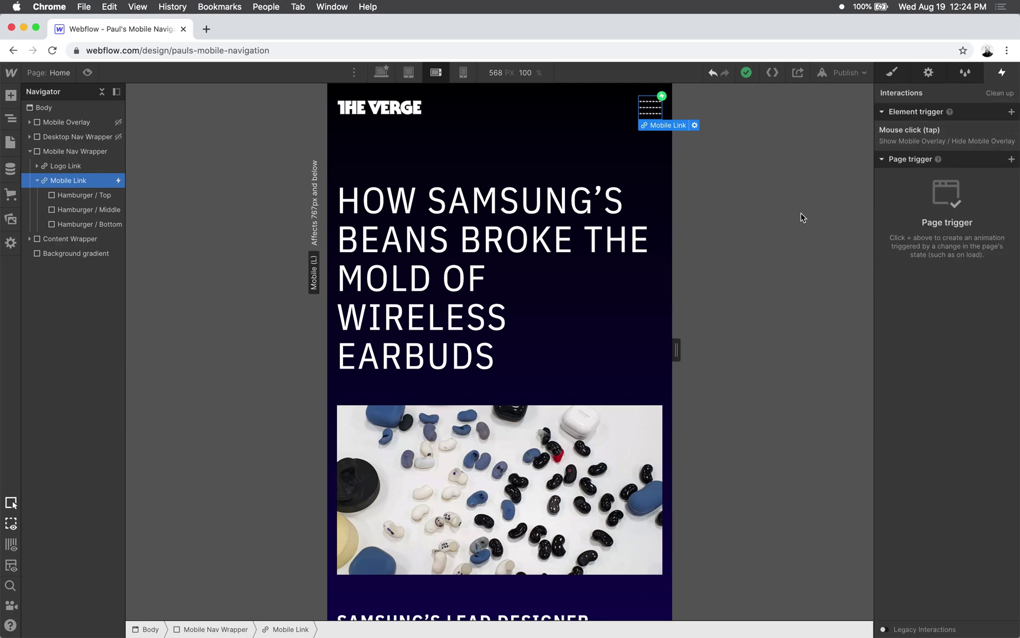
click(88, 72)
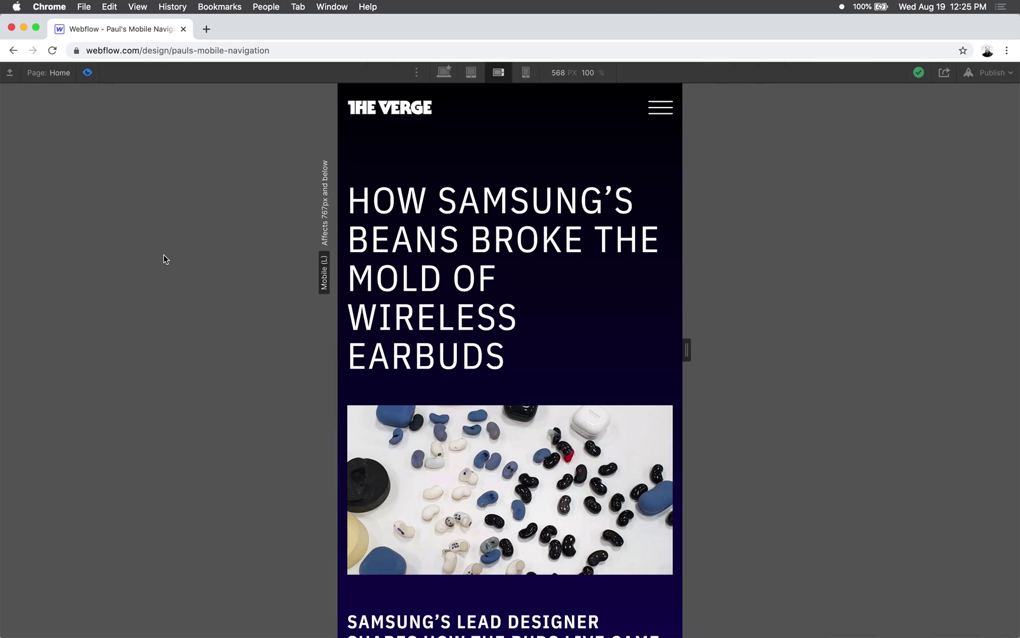
click(661, 110)
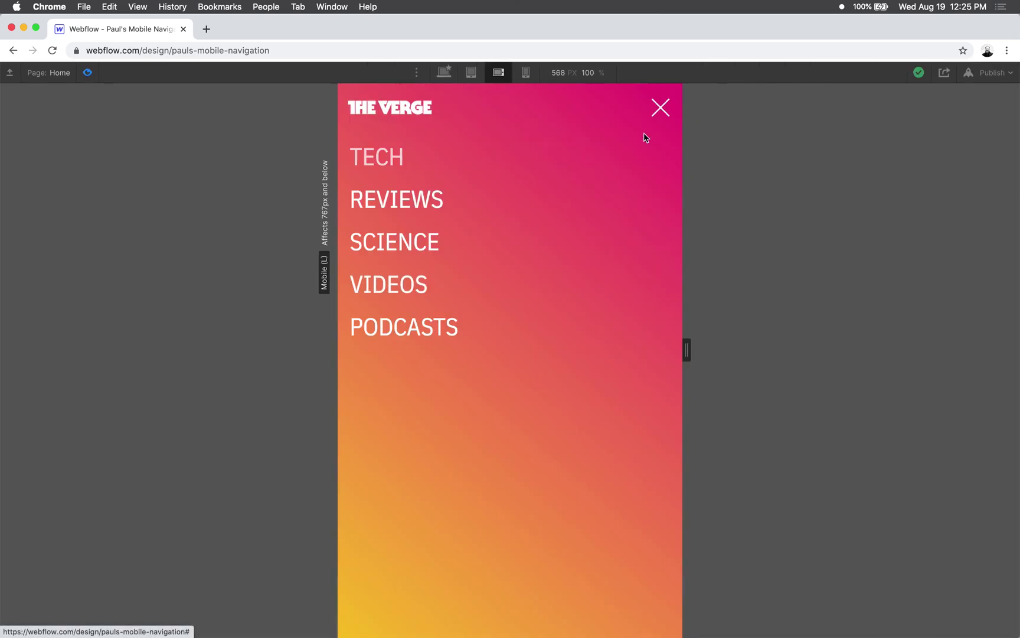
click(660, 111)
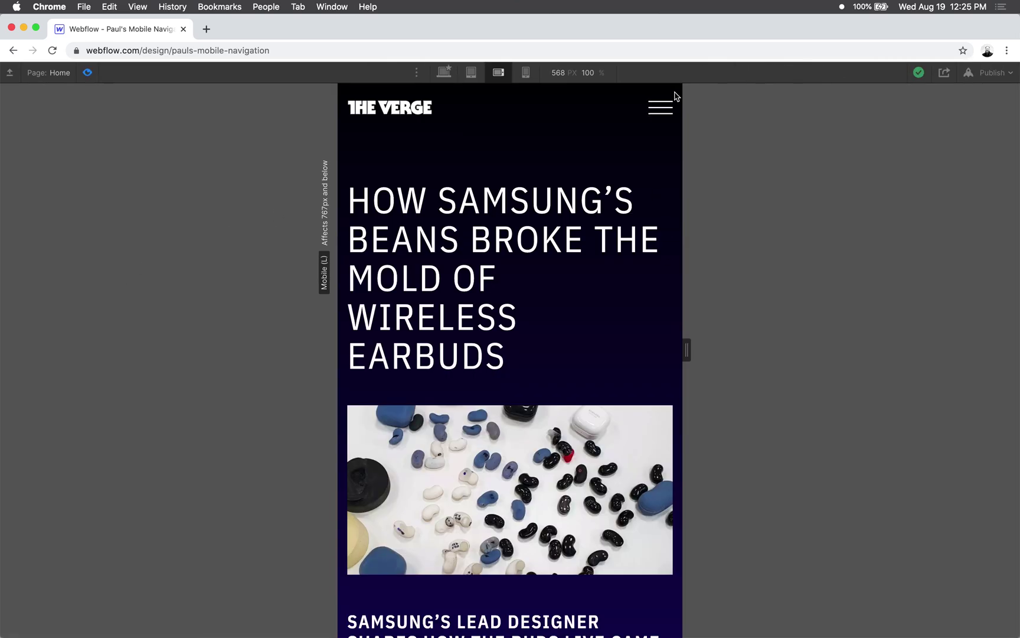
click(662, 110)
click(663, 108)
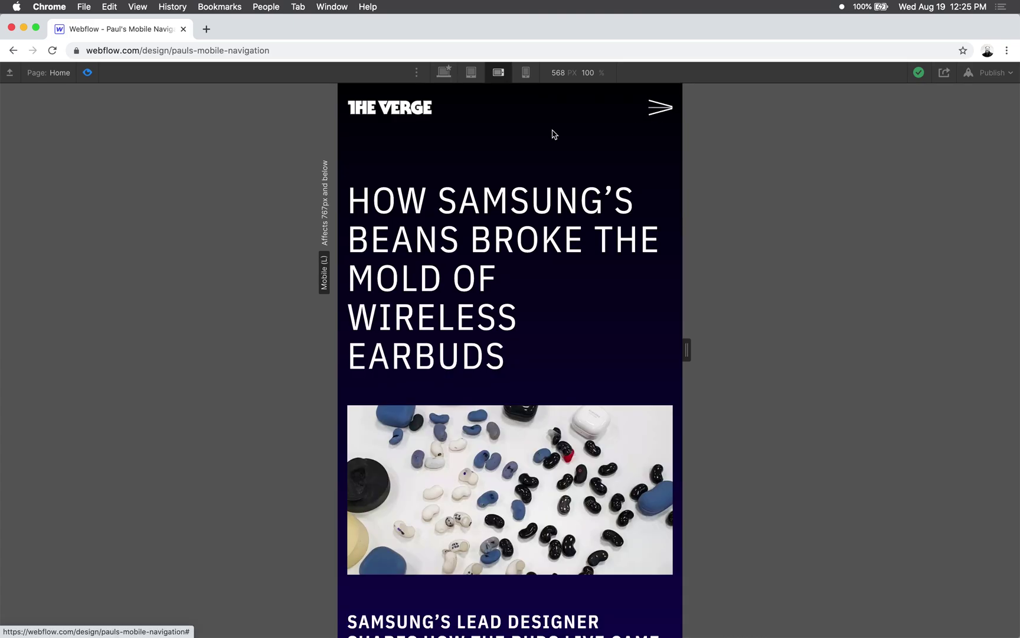
click(86, 73)
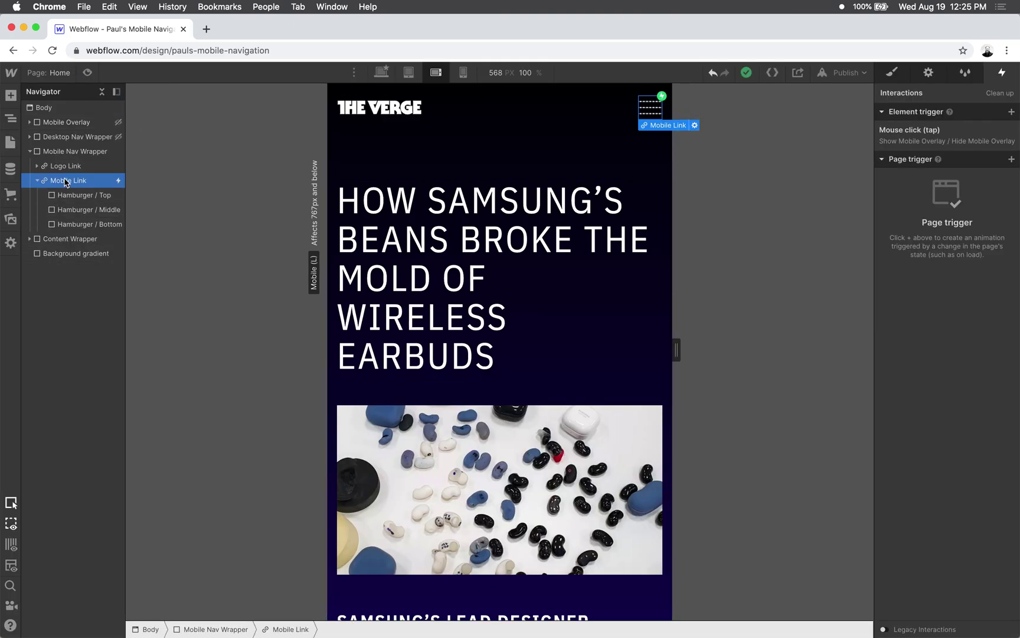
- Set all five hamburger bar actions in Hide Mobile Overlay to 0.2 s with In Out Quad easing
click(938, 137)
scroll(941, 357, down, 1)
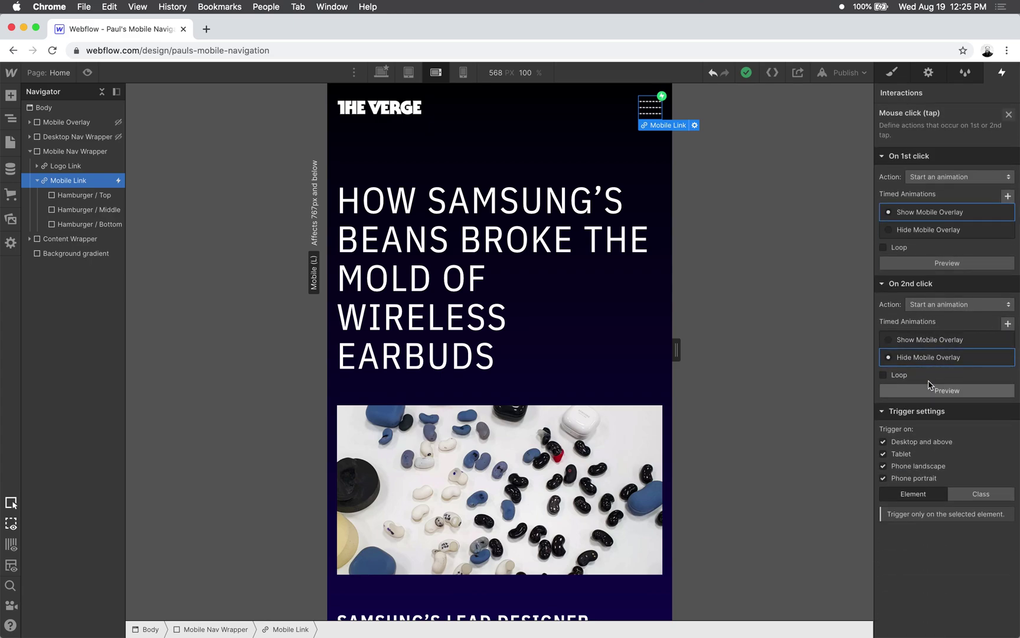
click(923, 359)
click(963, 159)
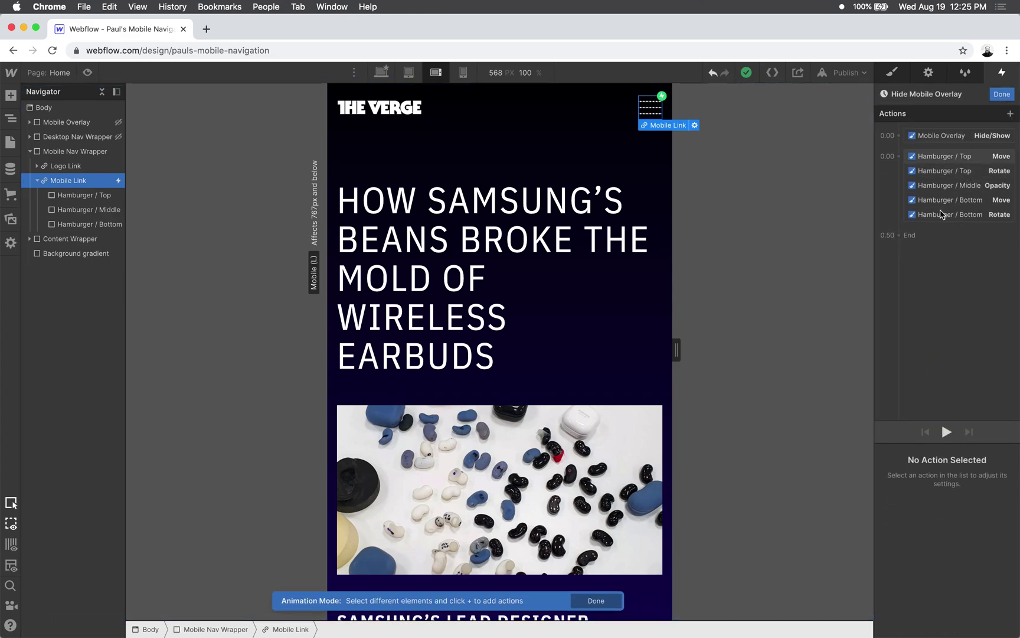
shift+click(943, 214)
click(999, 570)
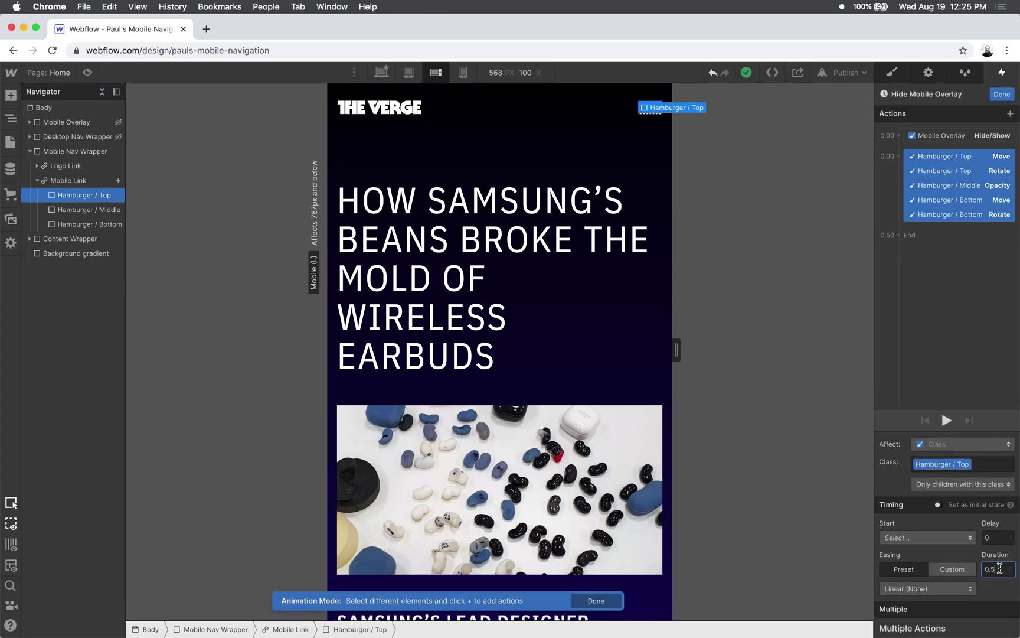
key(BackSpace)
text(2)
click(955, 587)
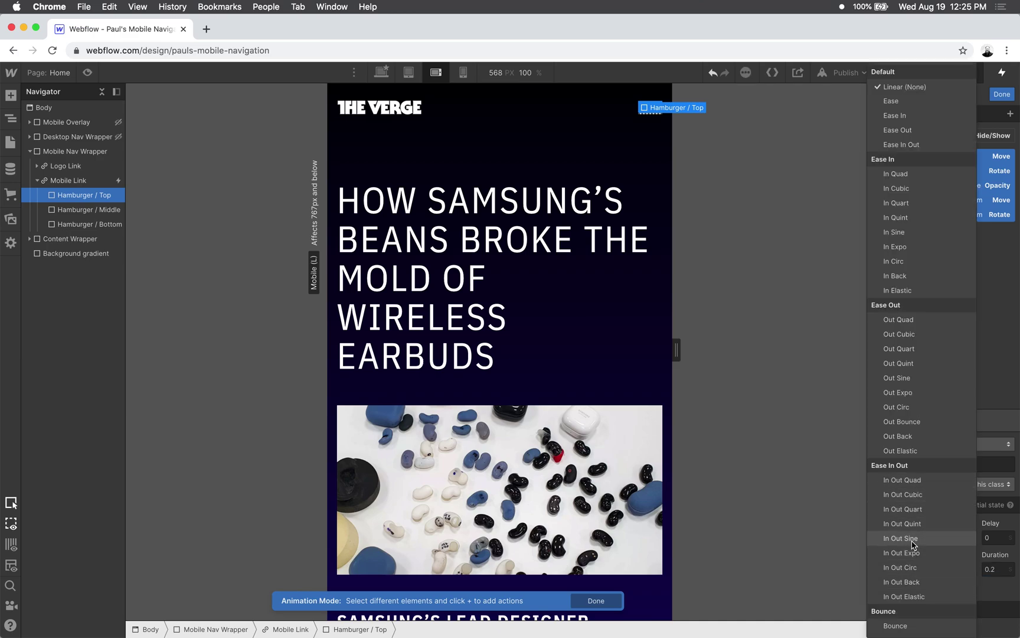
click(919, 480)
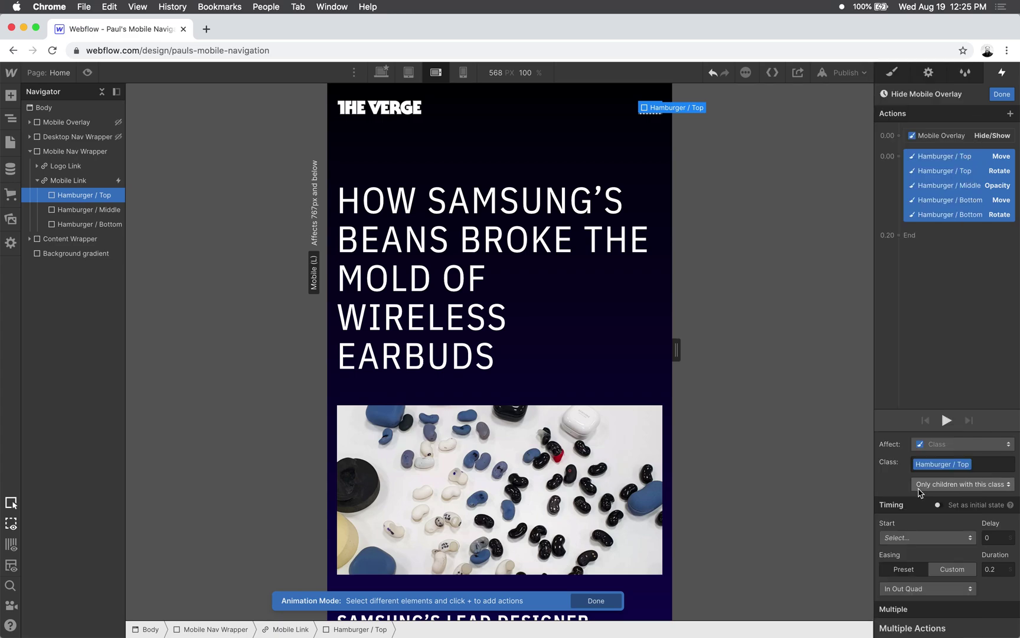
click(1002, 93)
- Preview the mobile menu opening and closing five times, then open Show Mobile Overlay for editing
click(87, 72)
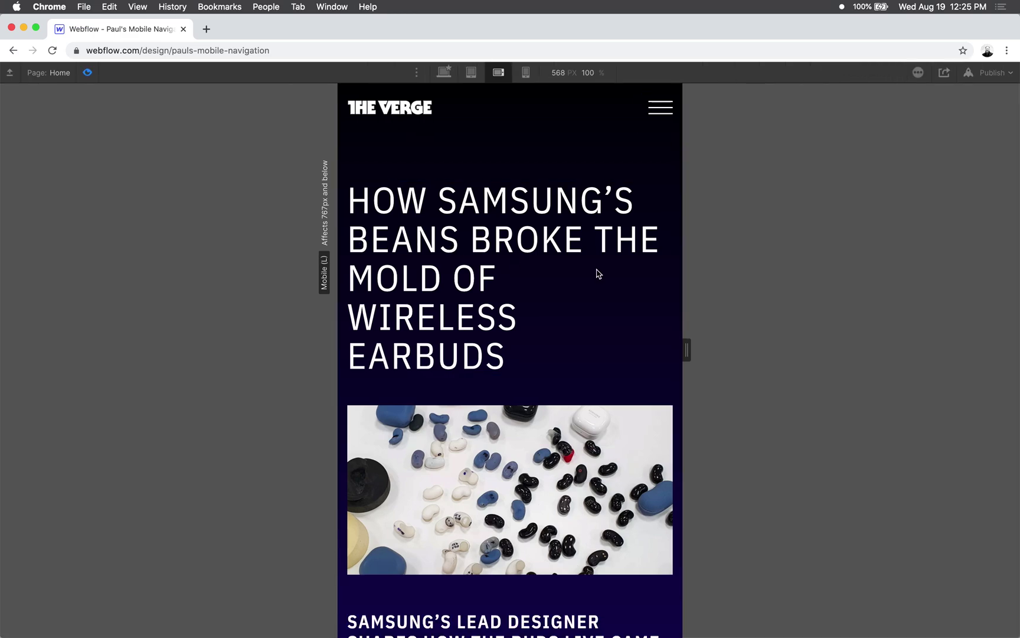
click(662, 107)
click(661, 113)
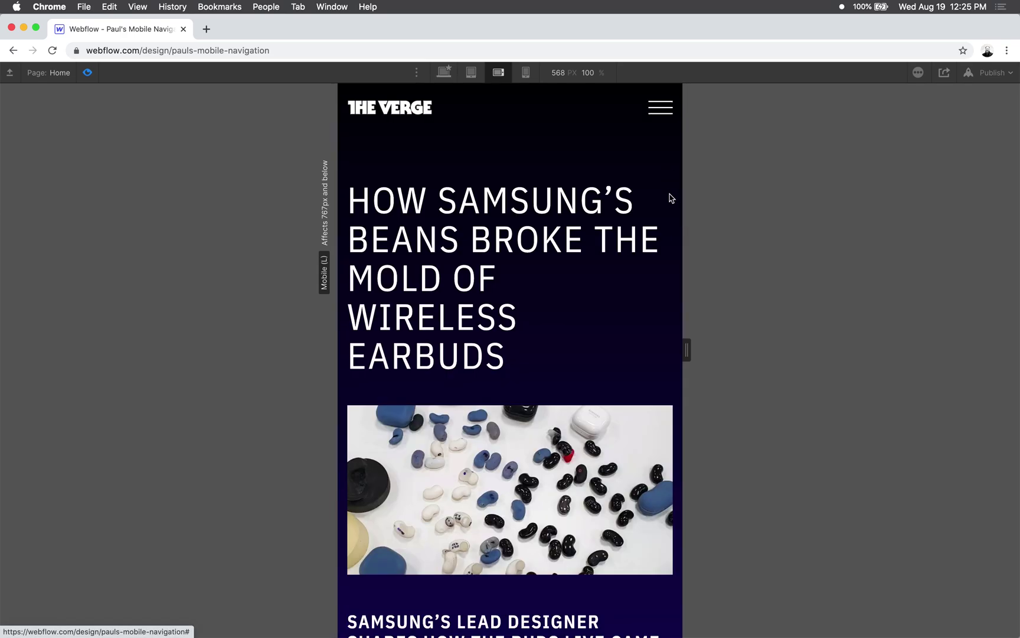
click(664, 117)
click(663, 113)
click(663, 112)
click(663, 113)
click(664, 114)
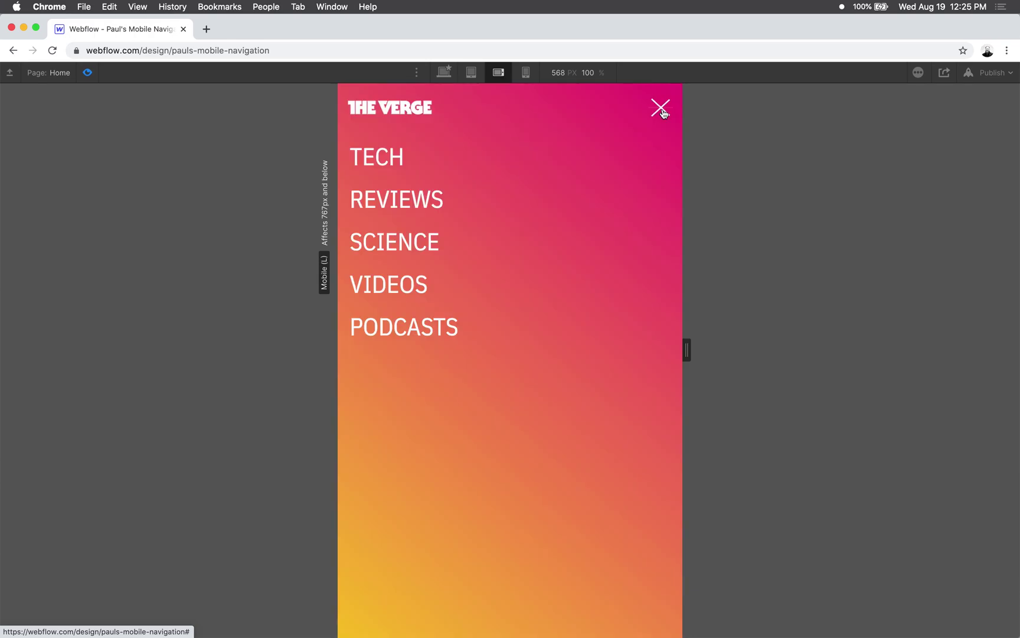
click(662, 114)
click(658, 113)
click(657, 113)
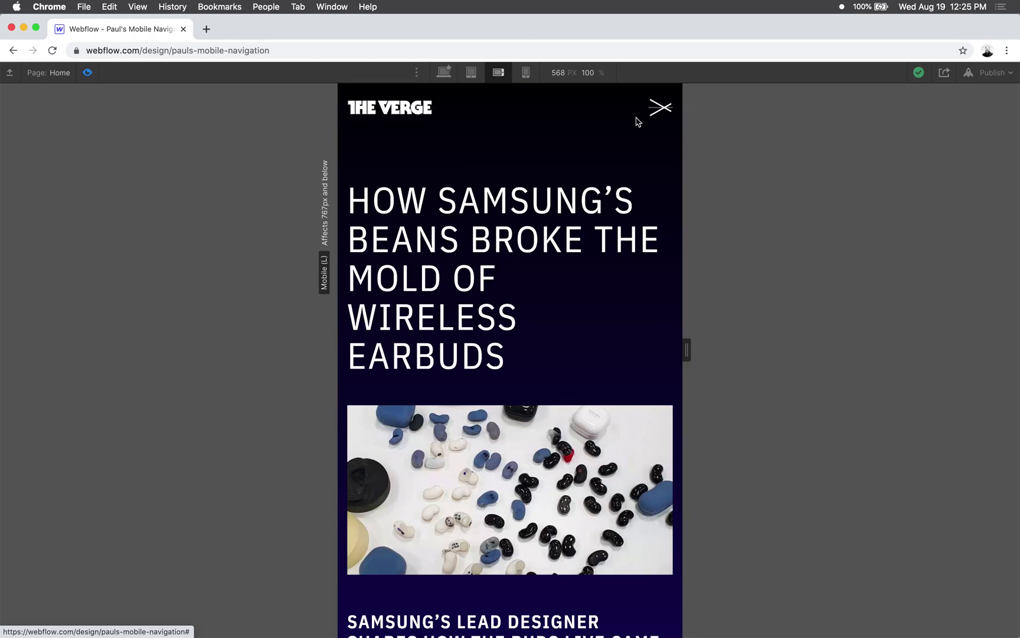
click(87, 72)
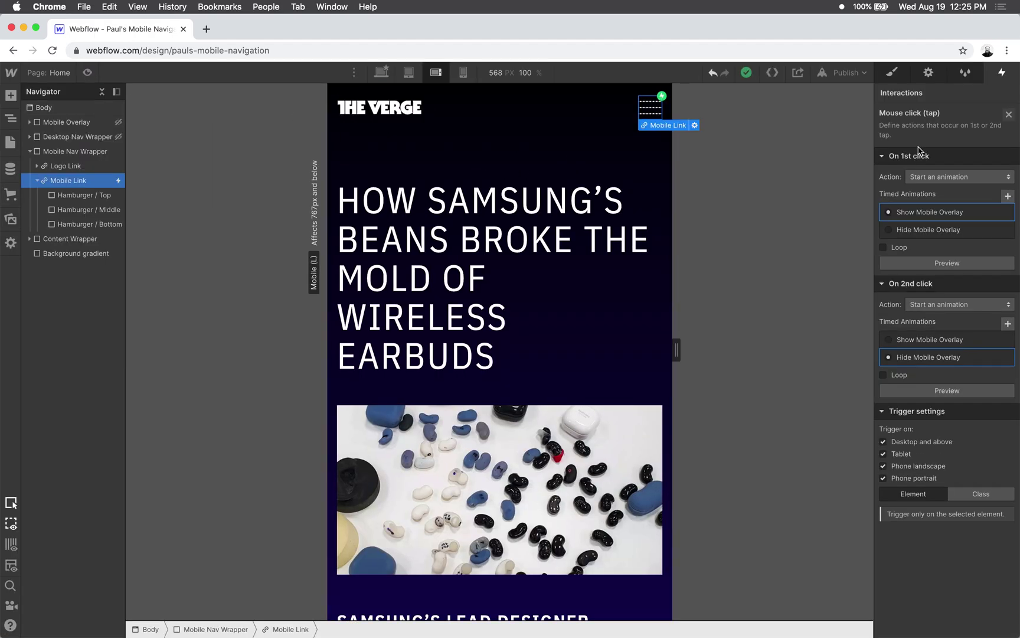
click(994, 213)
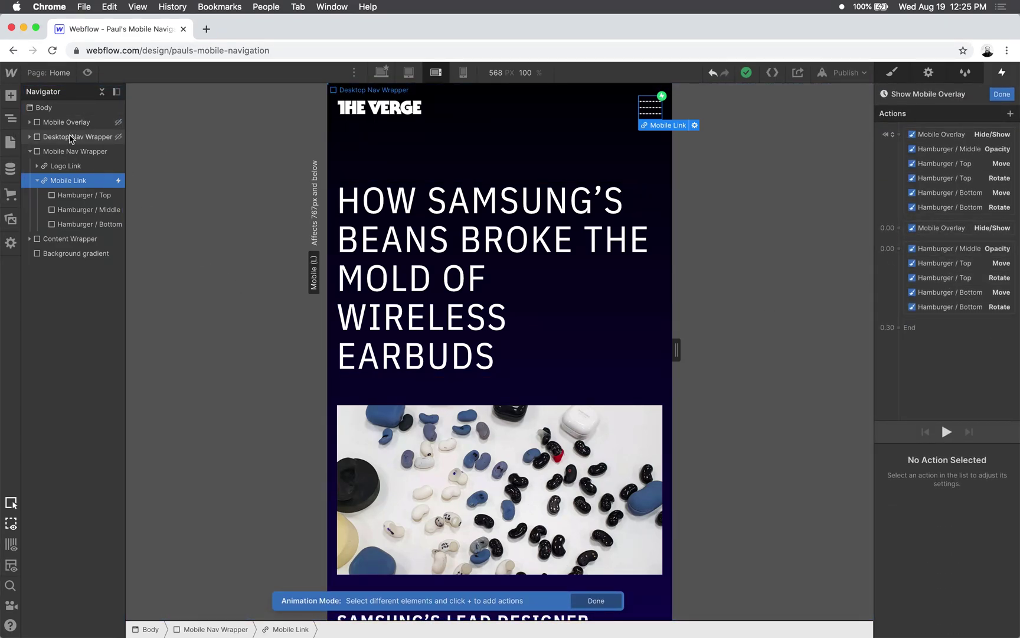
- Preview again, toggling the gradient mobile menu open and closed four times before returning
click(87, 72)
click(662, 109)
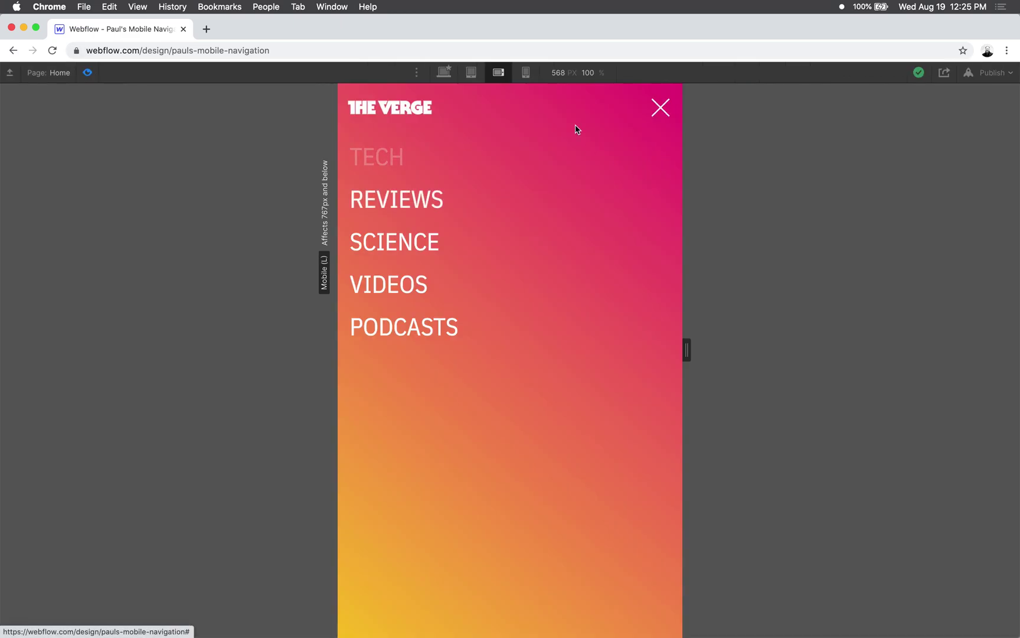
click(661, 109)
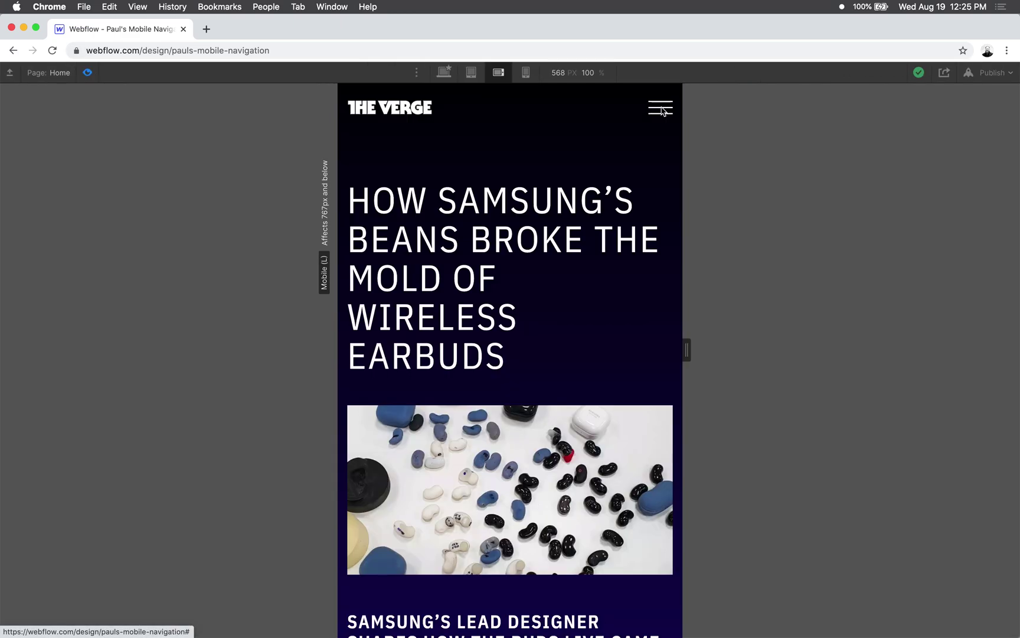
click(662, 108)
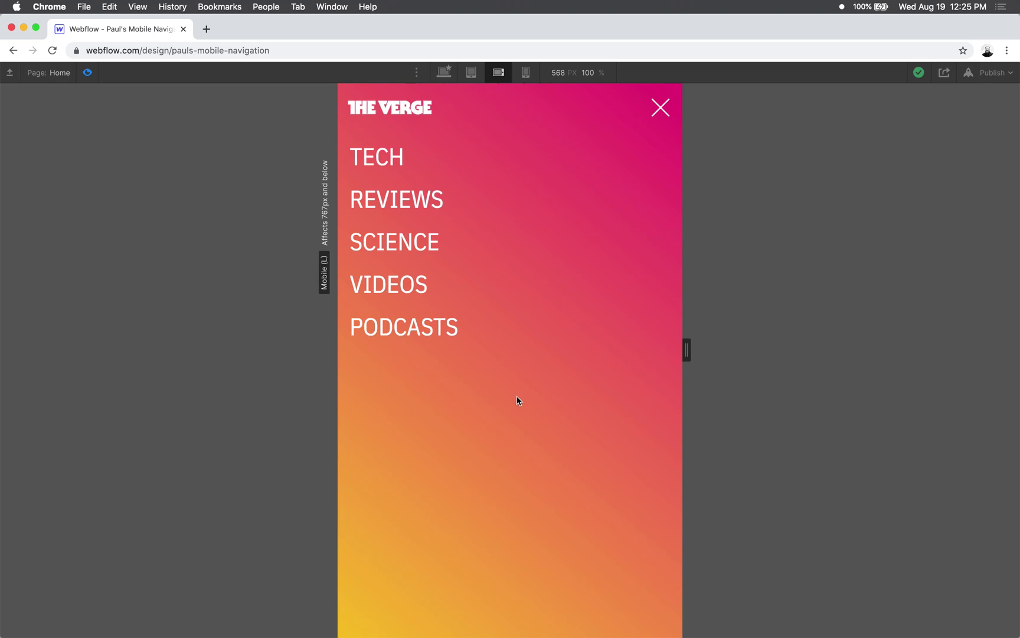
click(662, 108)
click(660, 107)
click(662, 109)
click(661, 108)
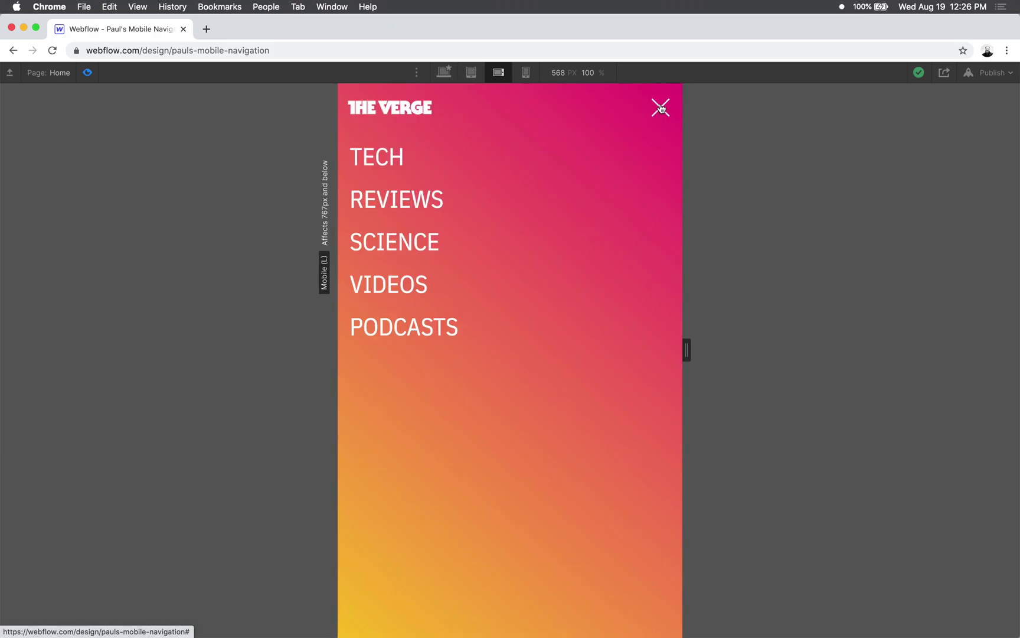
click(661, 109)
click(88, 73)
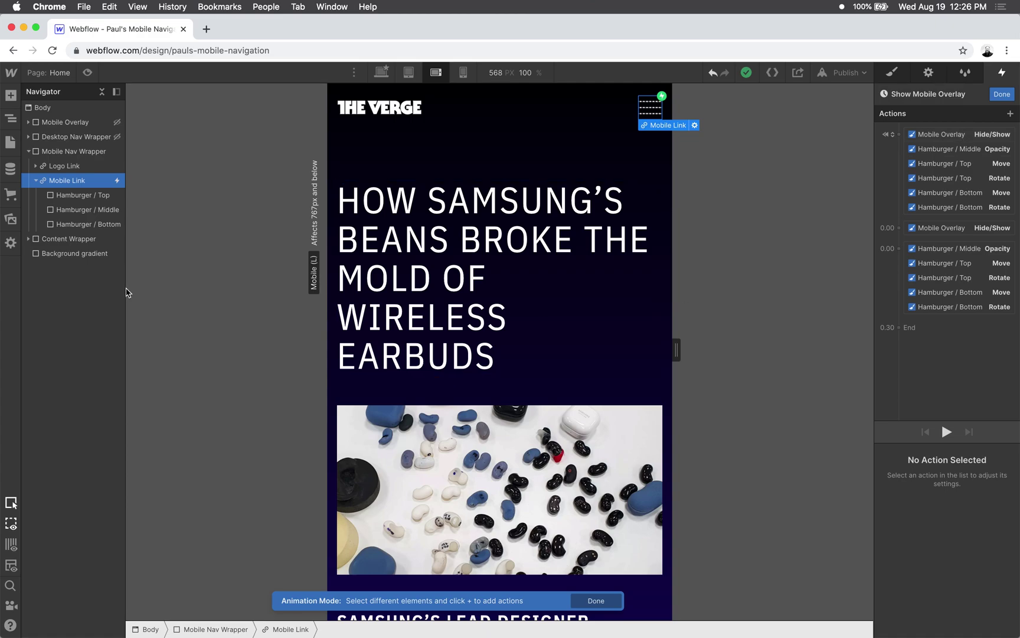
- Give the Mobile overlay background an initial-state Opacity action set to 0
click(28, 122)
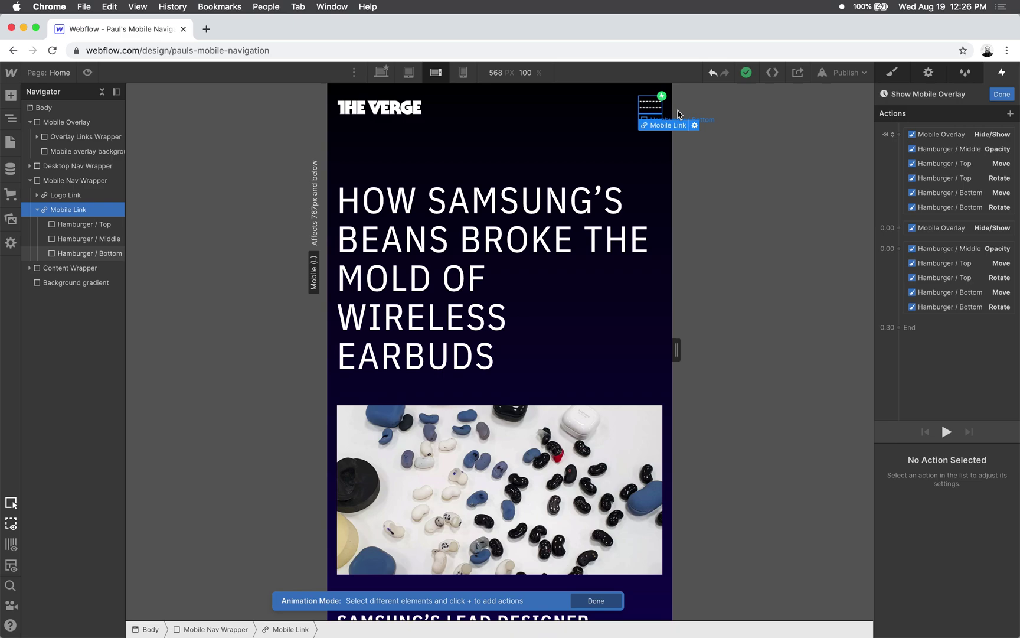
click(72, 155)
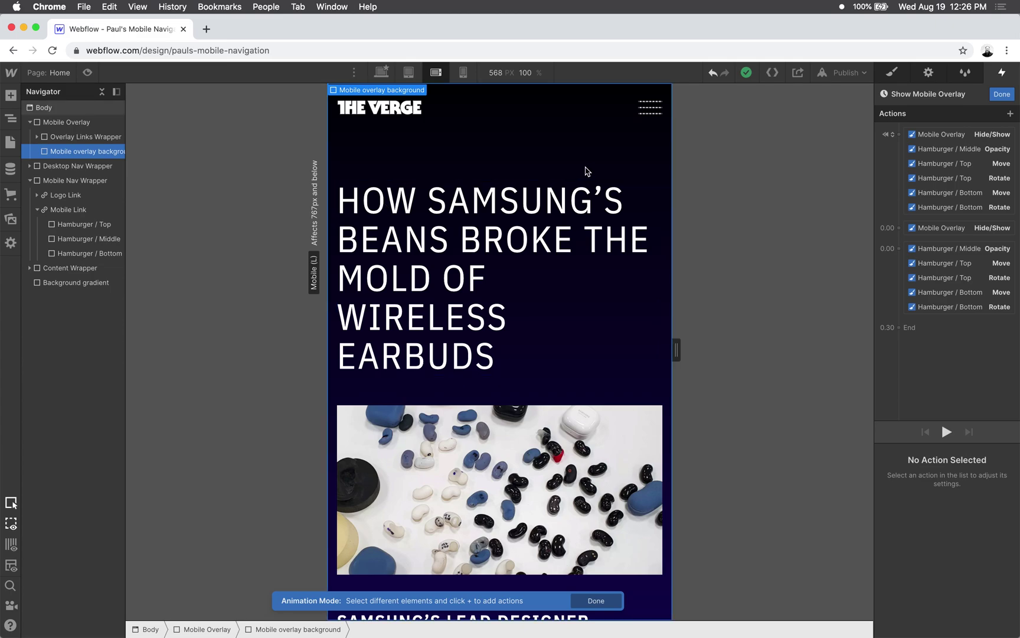
click(1010, 116)
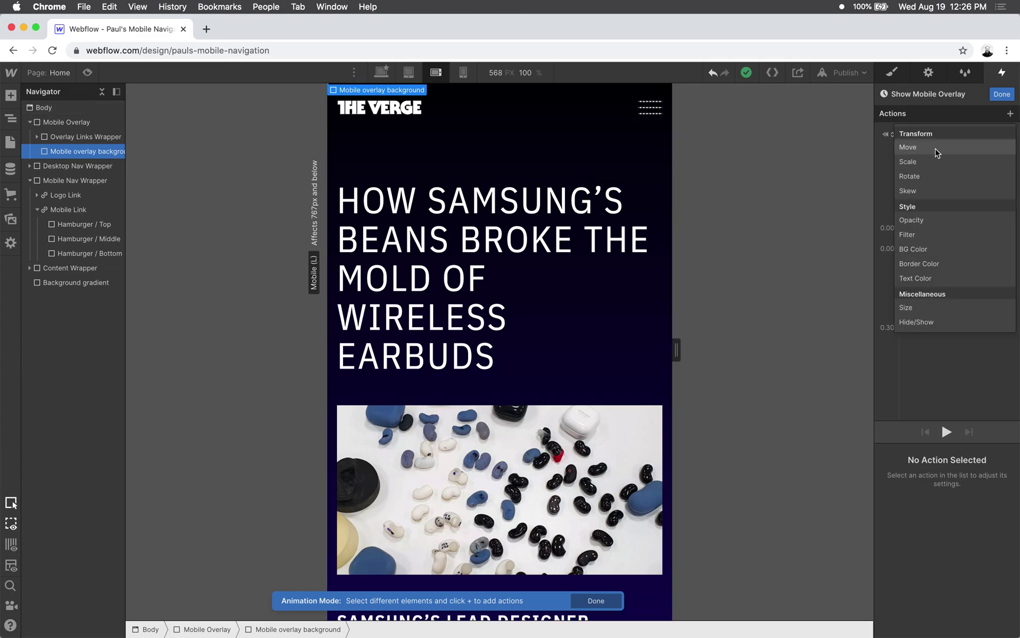
click(930, 219)
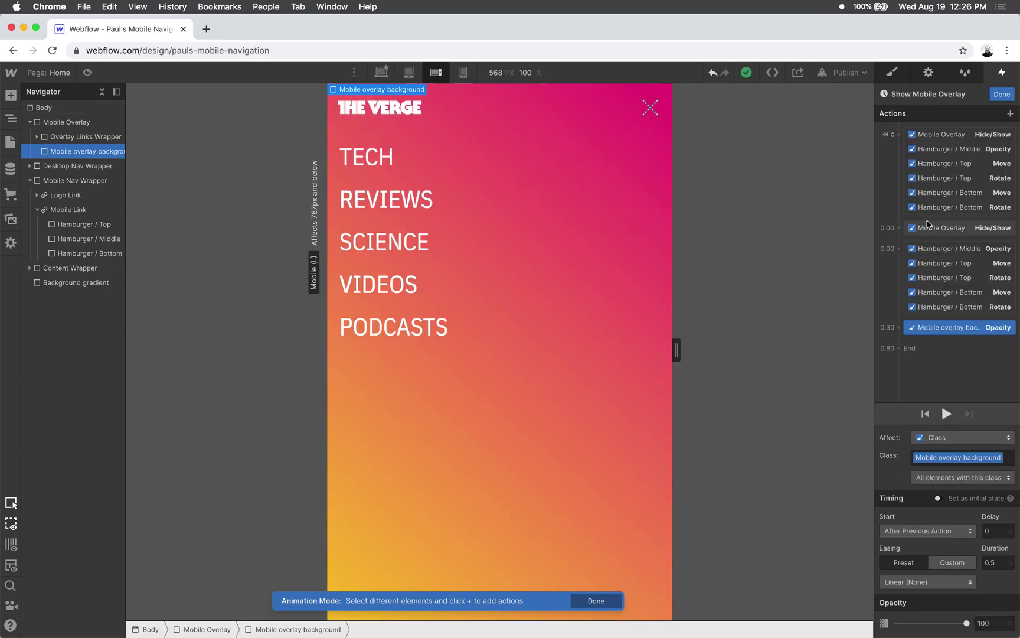
click(939, 499)
drag(967, 554, 782, 554)
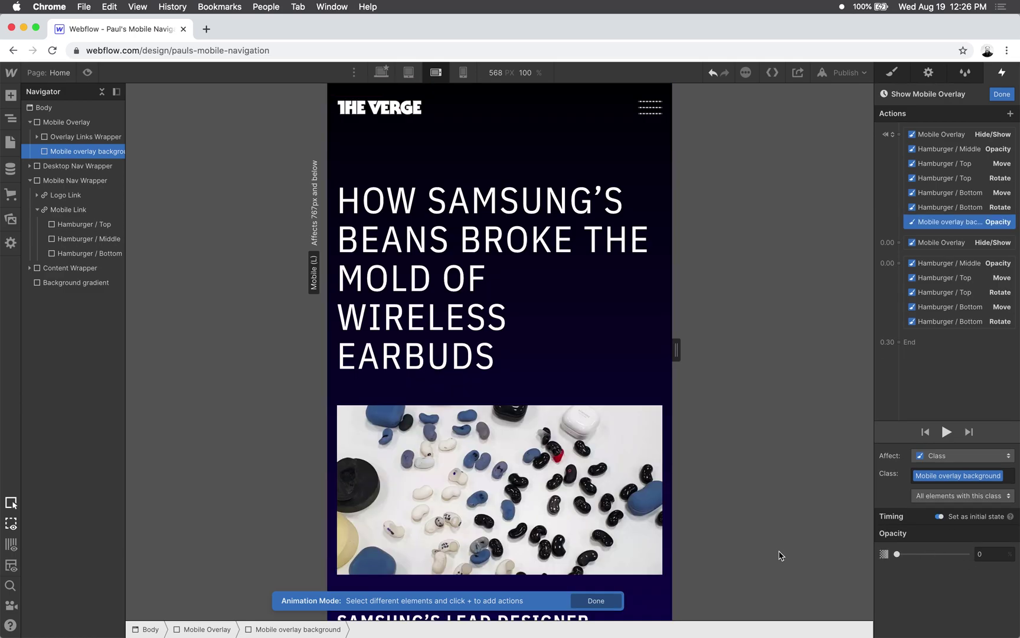
mouse_move(945, 226)
mouse_down()
mouse_move(958, 146)
mouse_move(975, 266)
mouse_move(961, 231)
mouse_up()
click(960, 231)
- Add a background fade to opacity 100 over 0.3 s with In Out Quad, starting with the overlay
click(1010, 114)
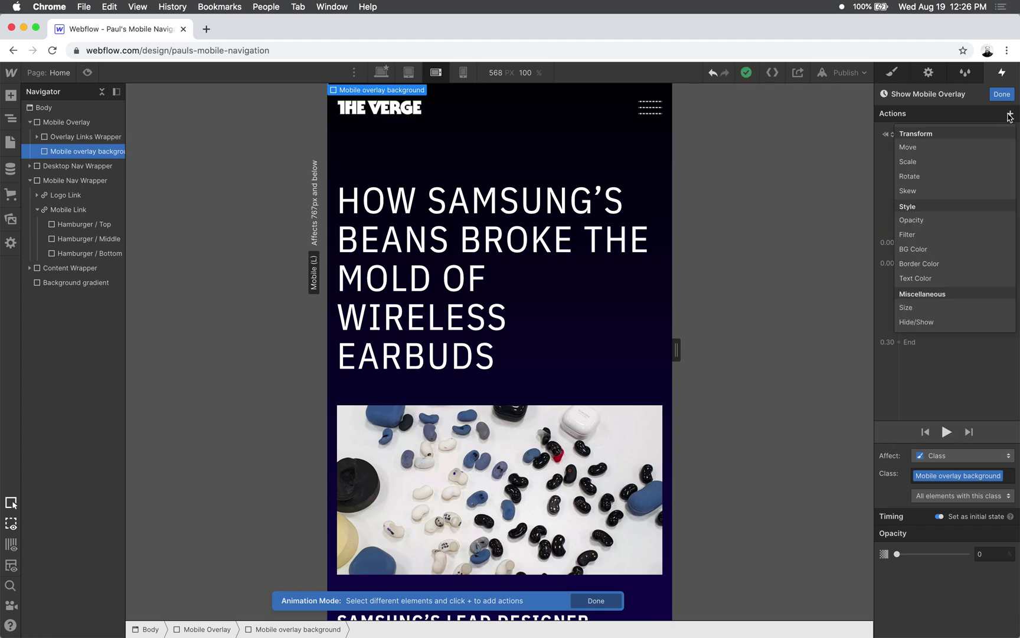
click(912, 220)
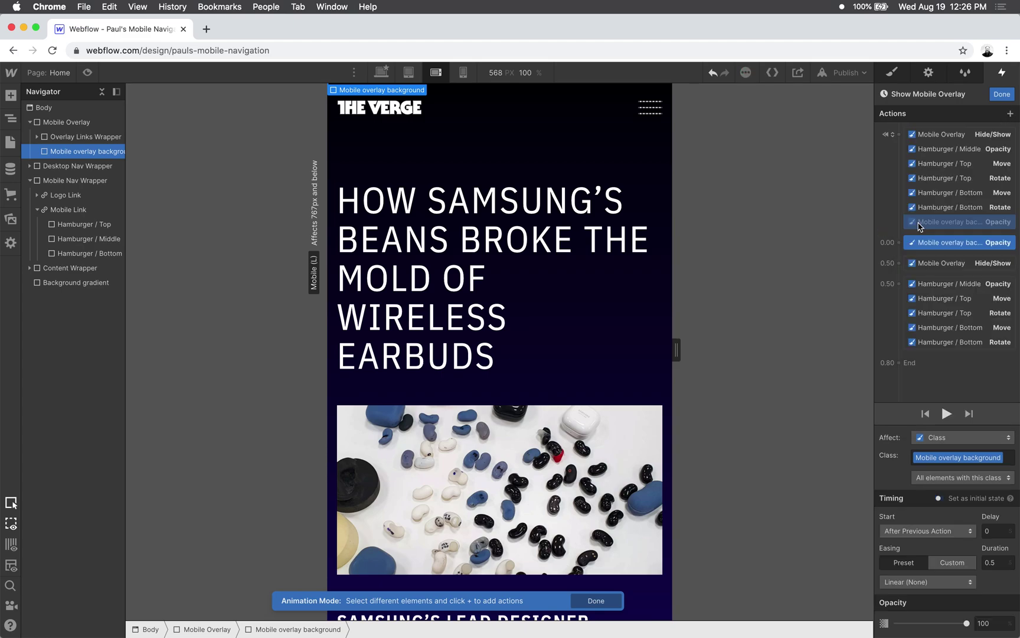
click(999, 562)
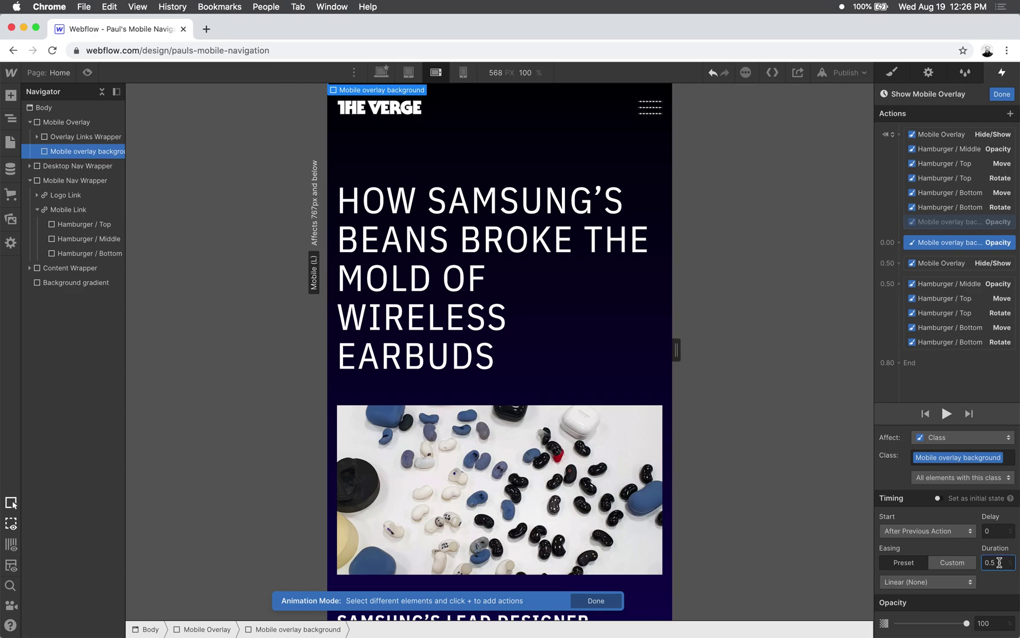
click(938, 582)
click(997, 562)
click(927, 581)
click(911, 480)
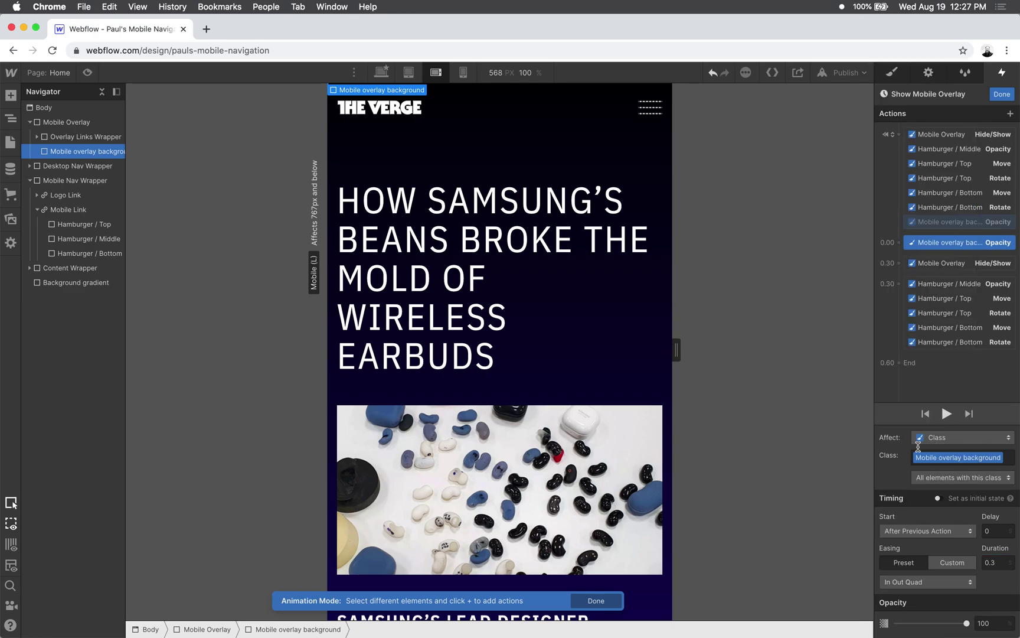
drag(946, 243, 948, 282)
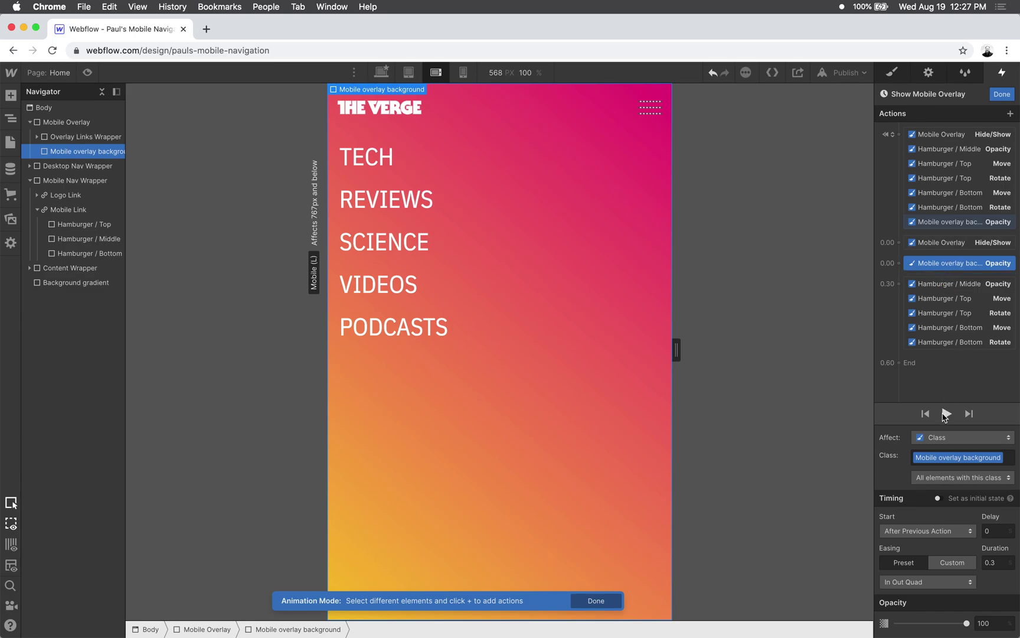
- Play back the opening animation and check the background's starting opacity action
click(947, 413)
click(948, 413)
click(946, 223)
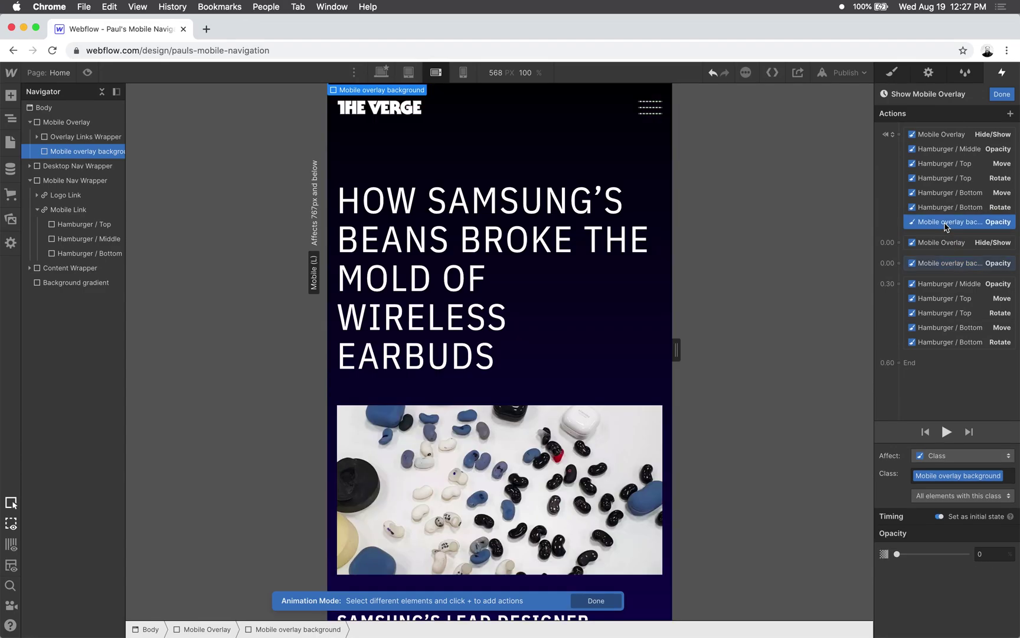
click(945, 432)
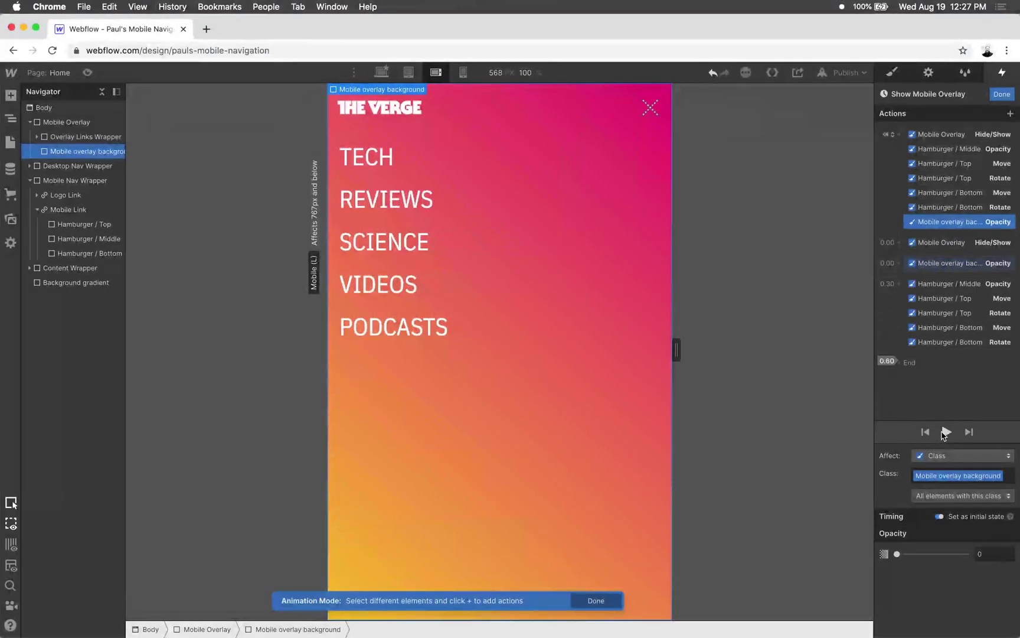
click(945, 431)
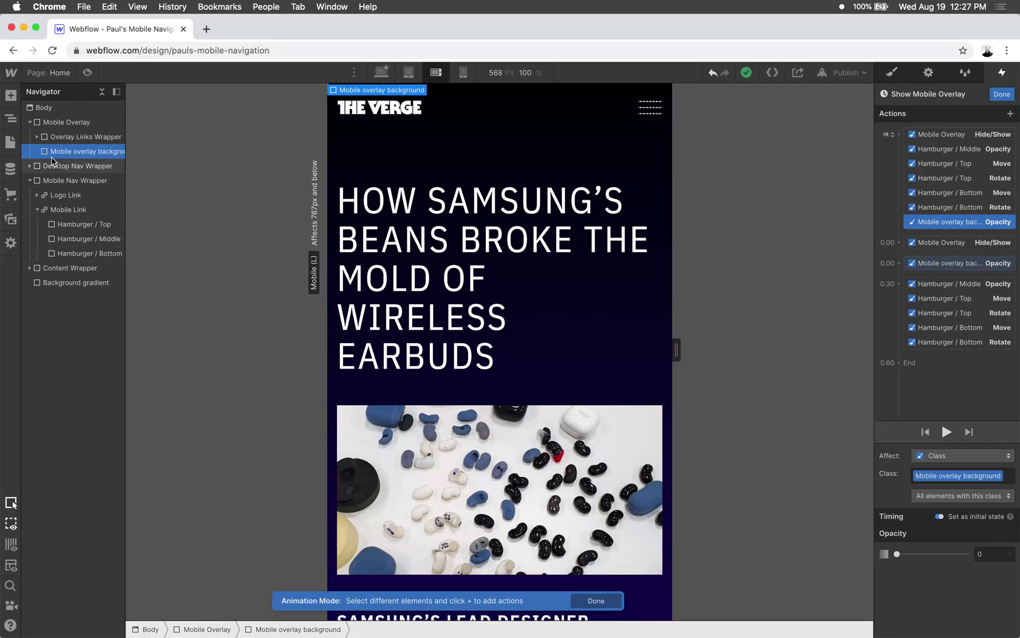
click(69, 136)
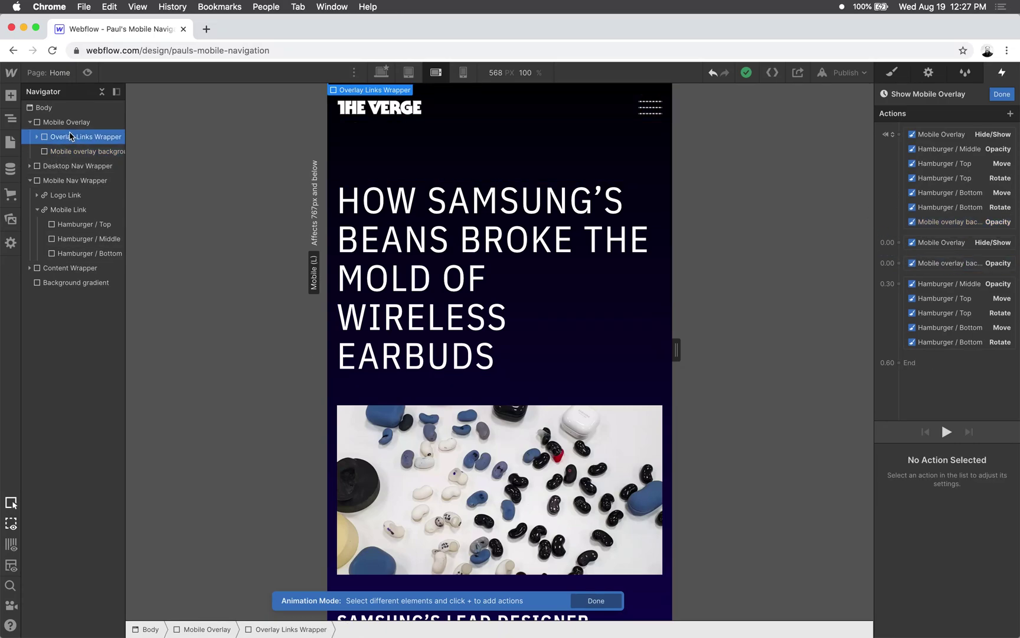
- Give the Overlay Links Wrapper an initial-state Opacity action set to 0
click(1009, 114)
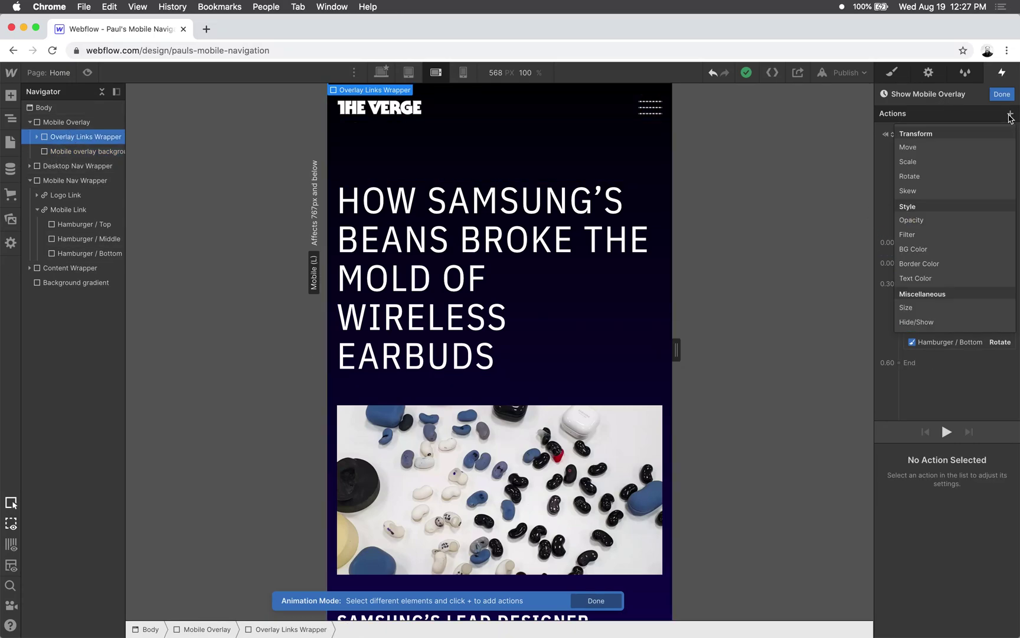
click(925, 220)
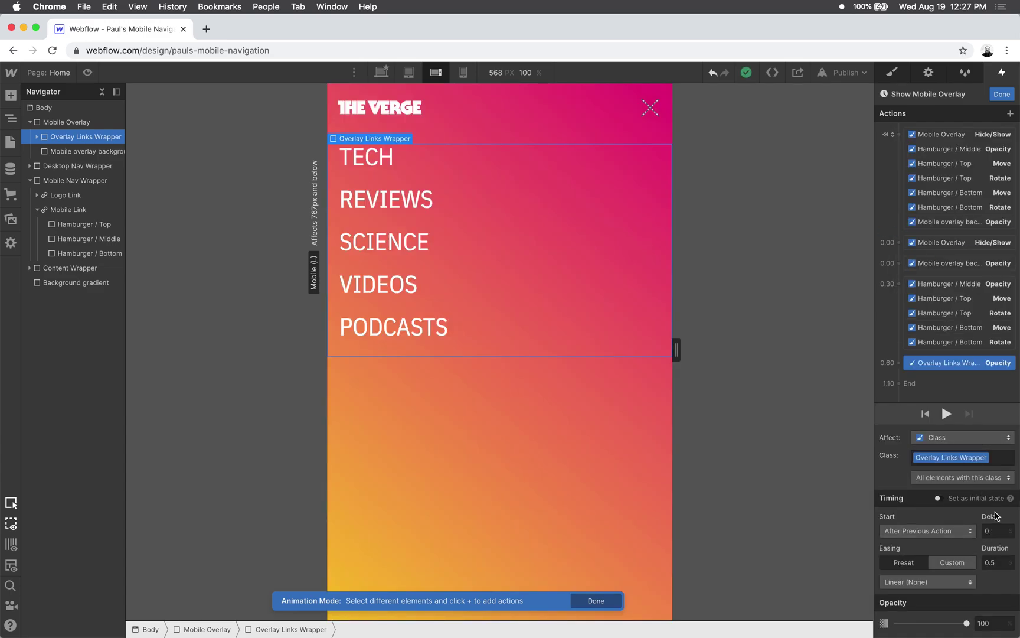
click(939, 499)
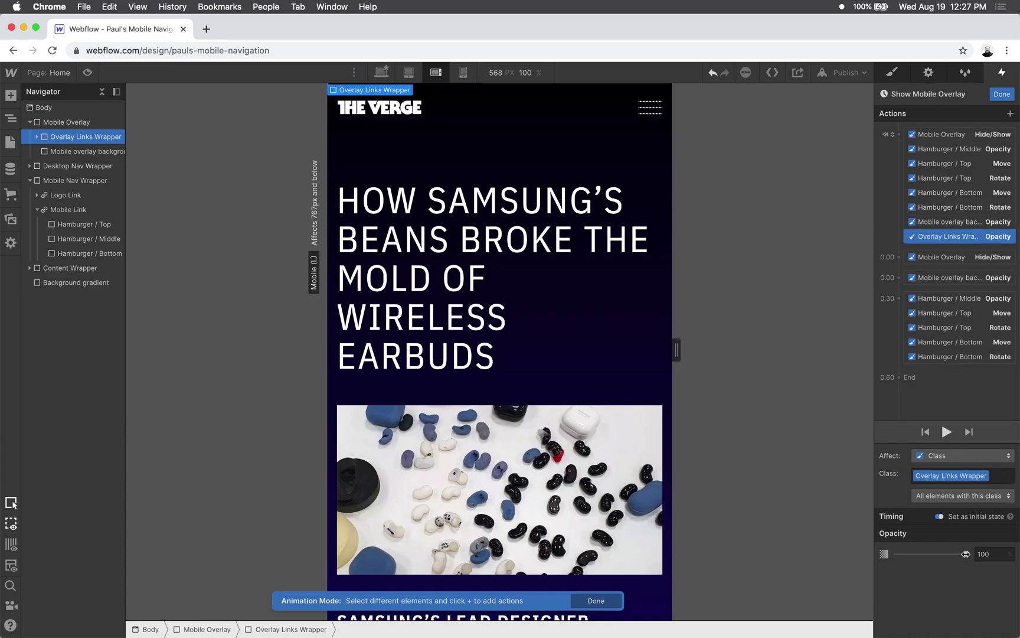
drag(966, 553, 762, 545)
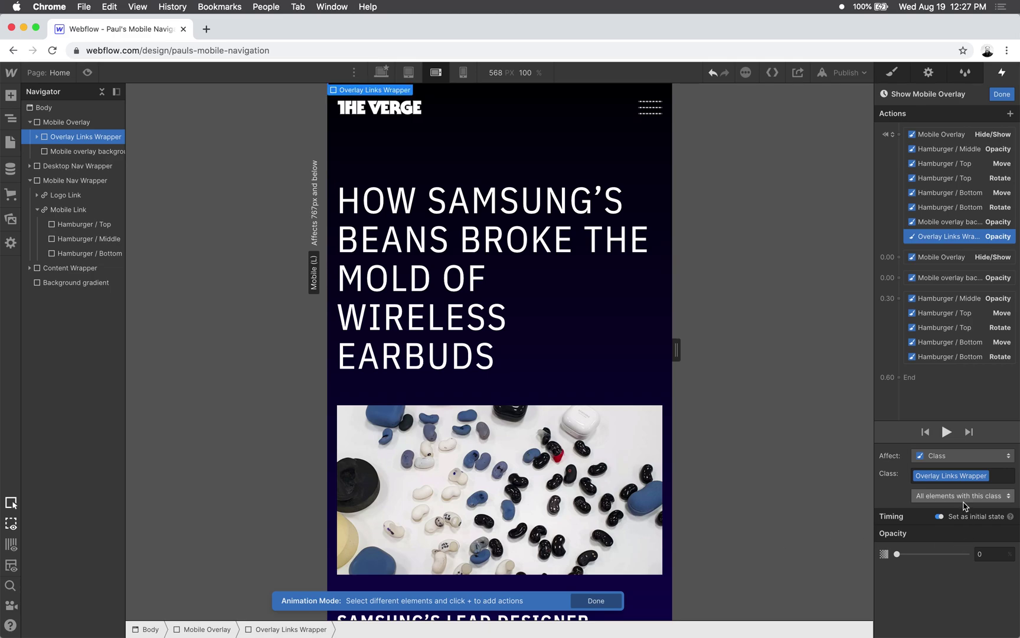
- Add a links fade-in Opacity with In Out Quad easing, placed in the 0.30 s slot
click(1009, 114)
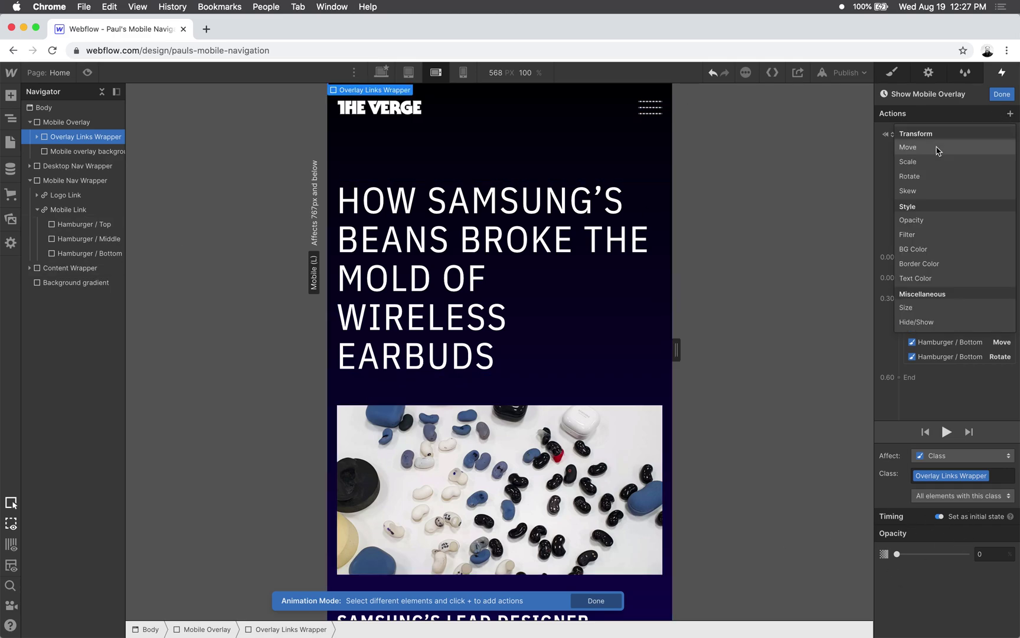
click(914, 221)
click(999, 564)
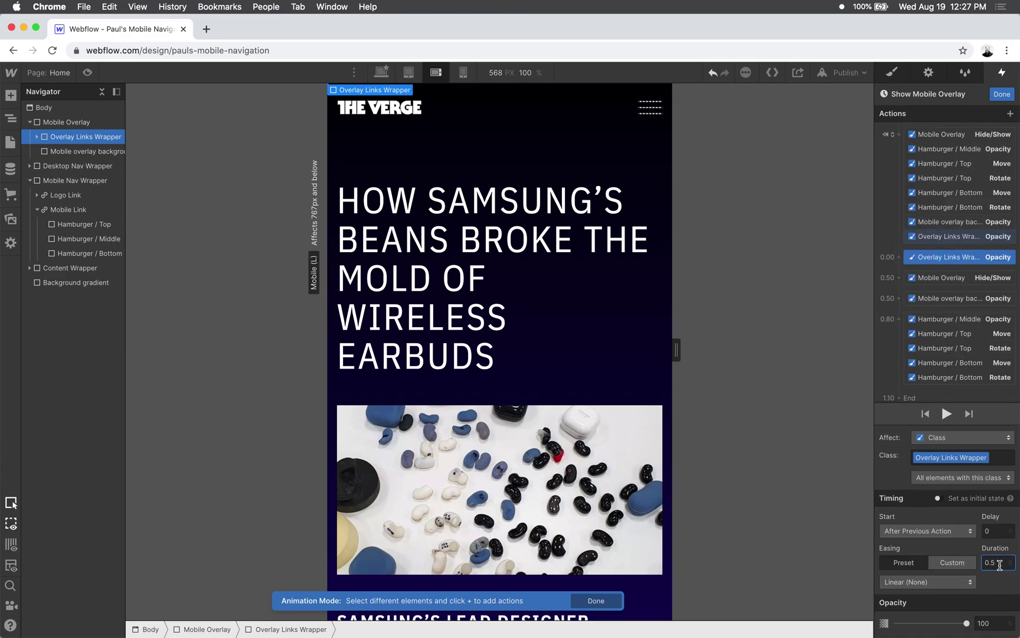
click(954, 582)
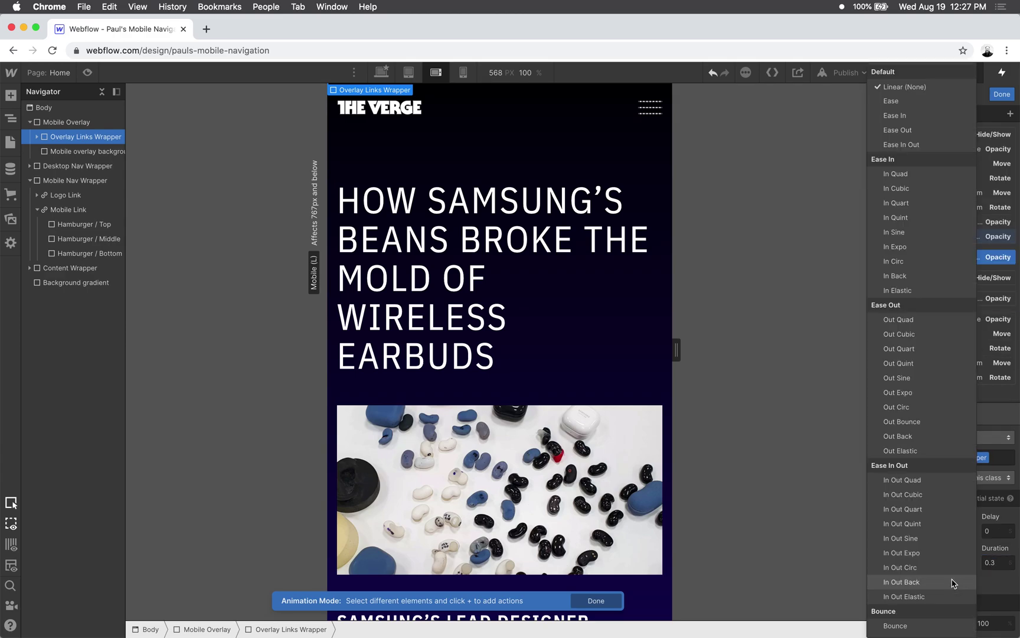
click(923, 480)
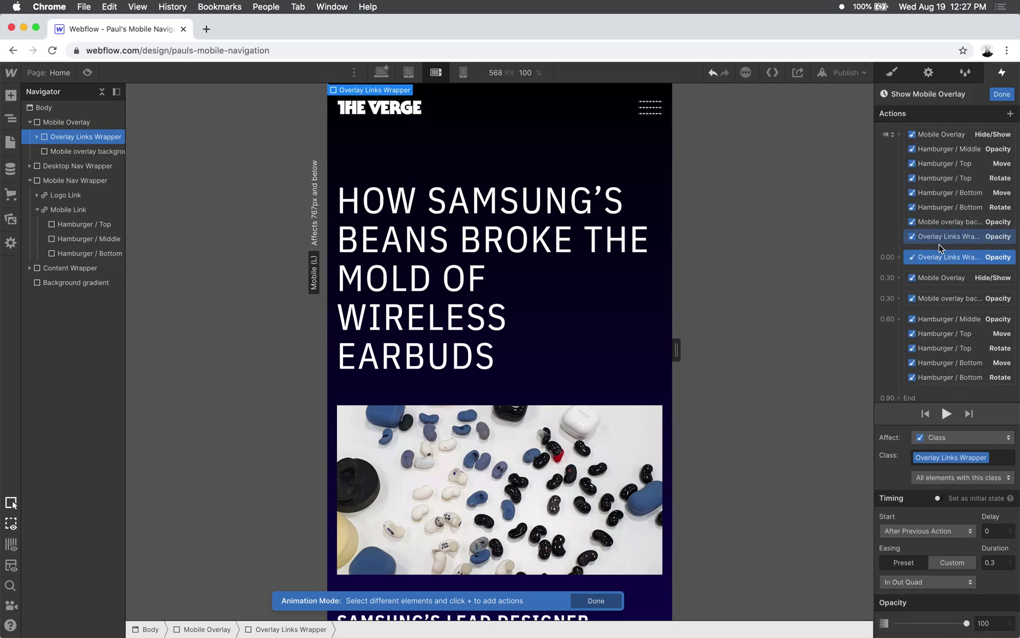
drag(941, 259, 943, 312)
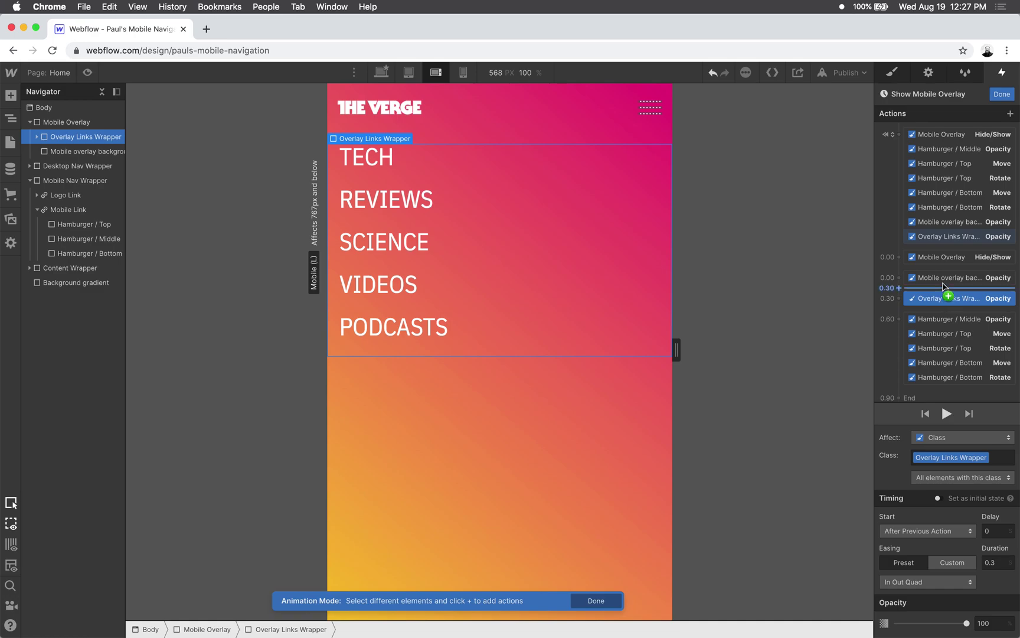
mouse_move(940, 299)
mouse_down()
mouse_move(942, 332)
mouse_move(941, 300)
mouse_up()
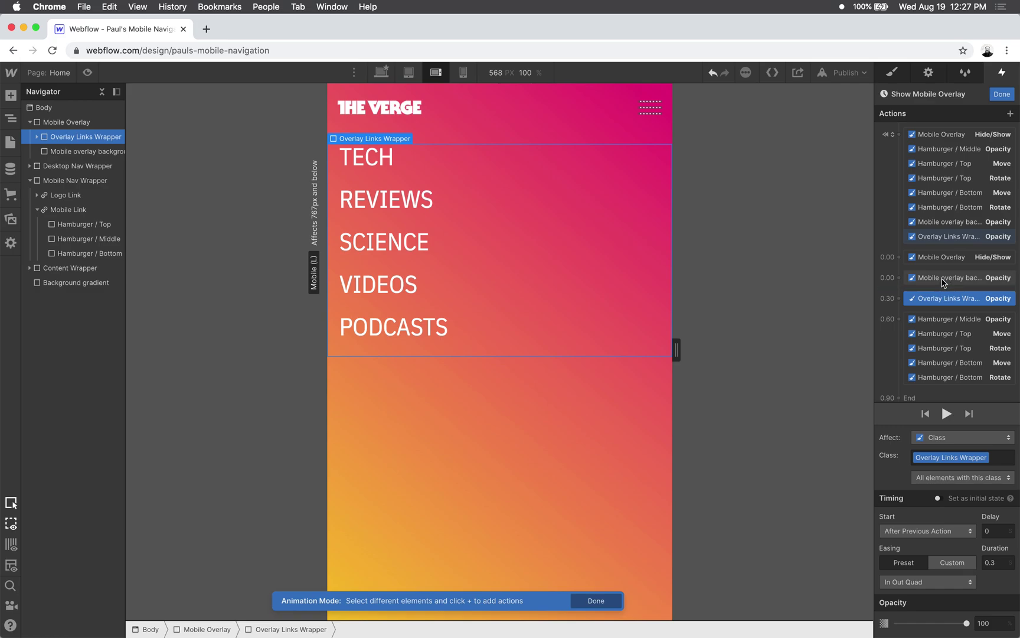
- Review each animation step, play the overlay opening animation twice, and finish editing
click(943, 280)
click(945, 260)
click(948, 282)
click(949, 300)
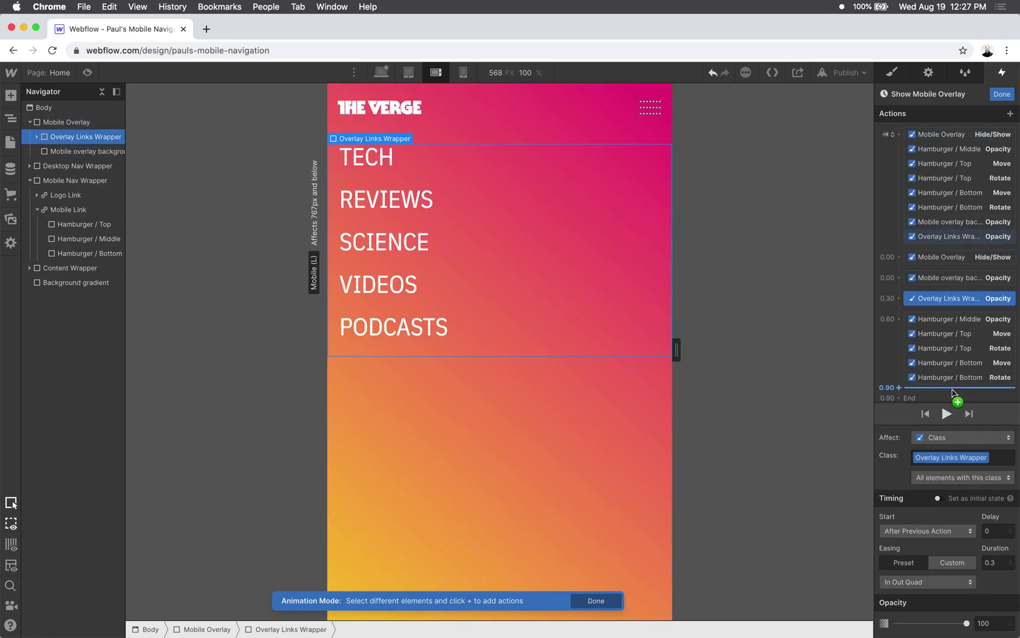
click(948, 415)
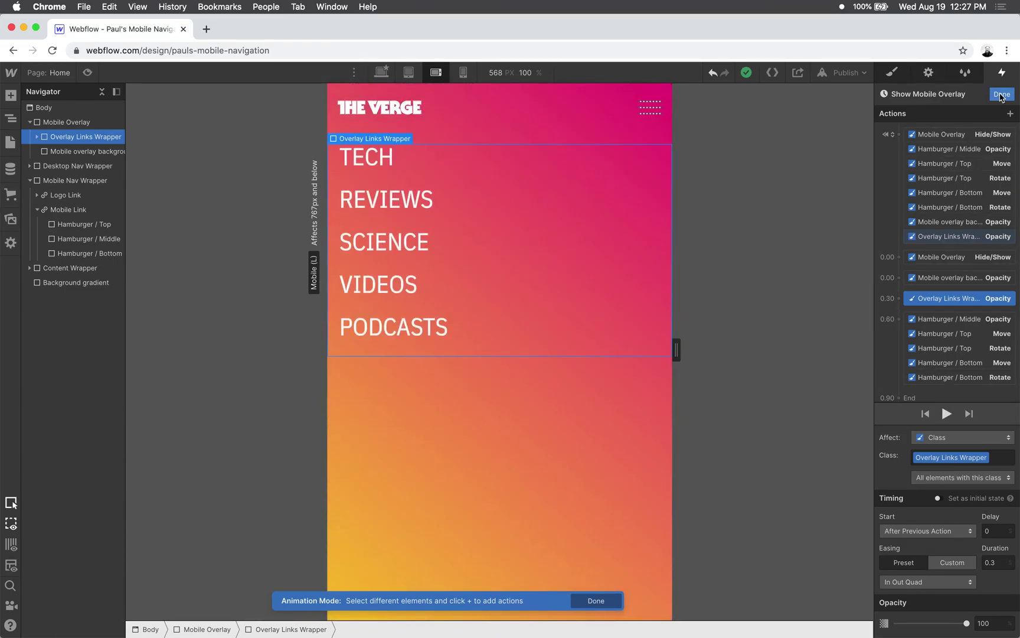
click(947, 413)
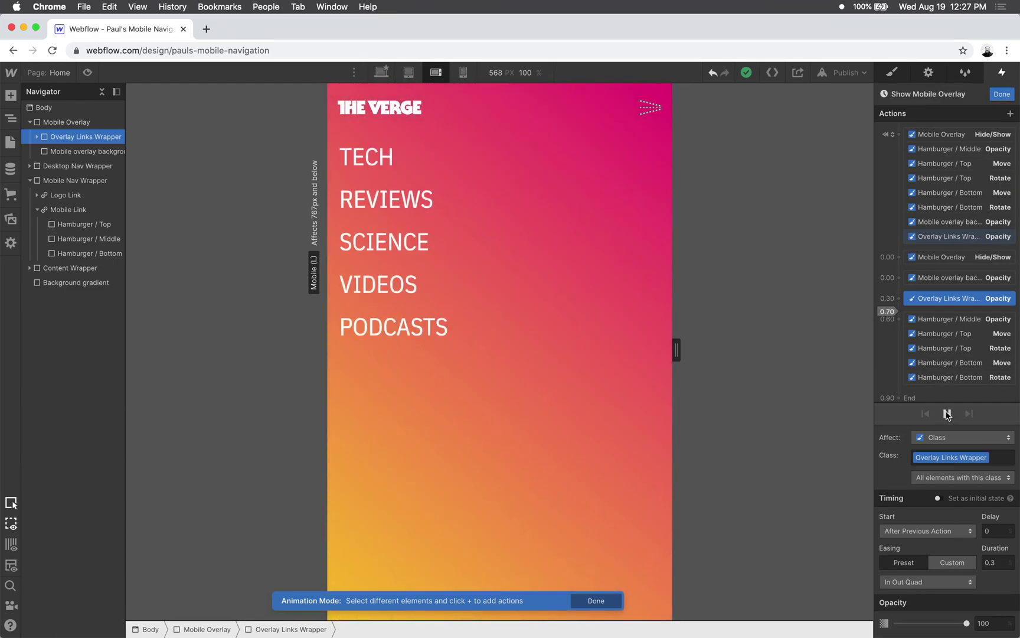
click(1002, 94)
- Move the Overlay Links Wrapper opacity action into the hamburger group so the links fade with the X
click(87, 72)
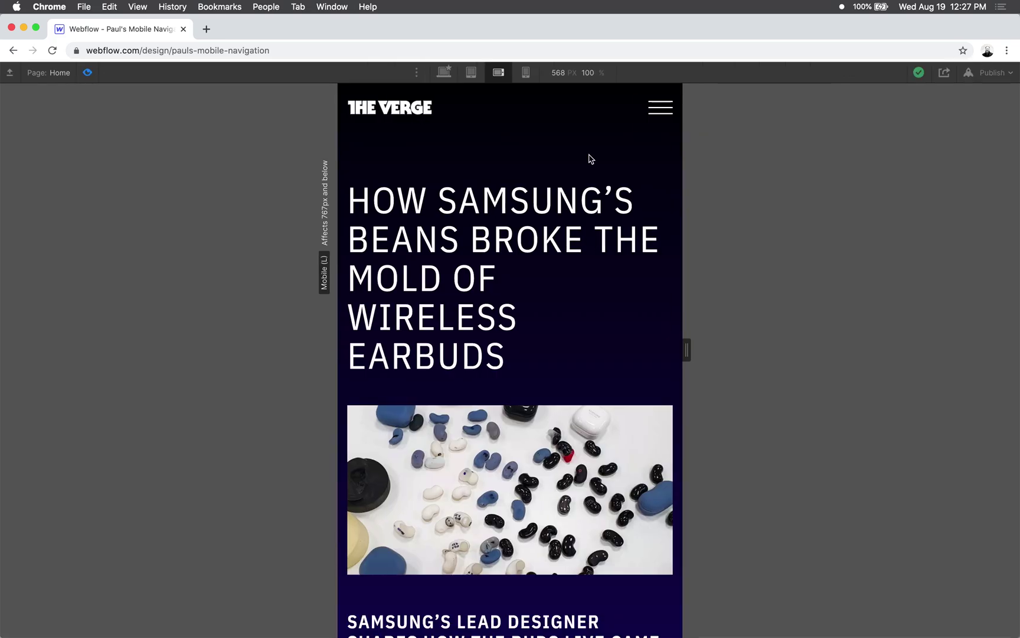
click(660, 107)
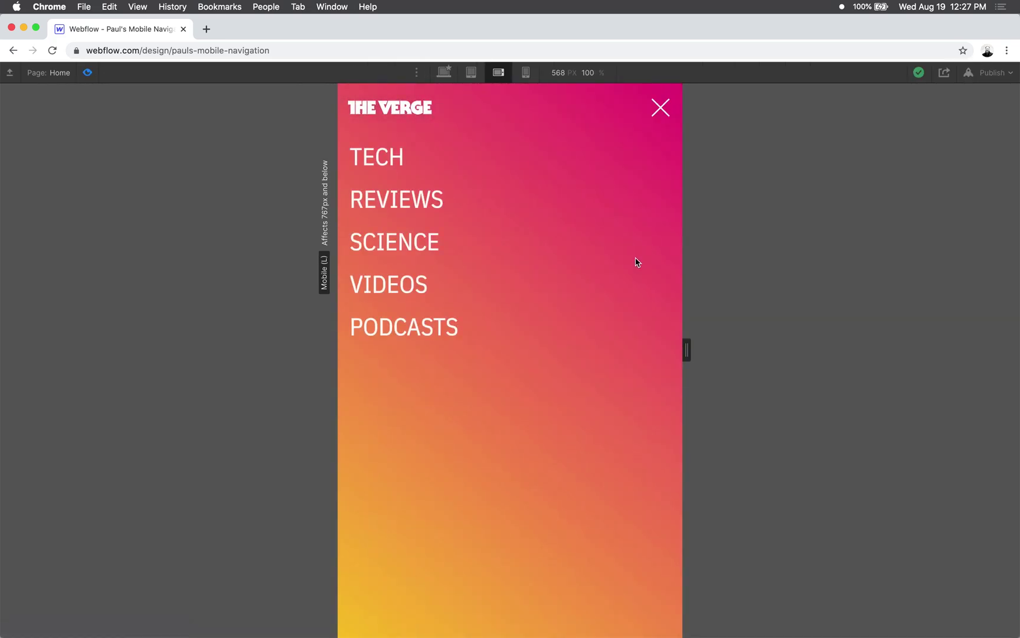
click(87, 72)
click(996, 229)
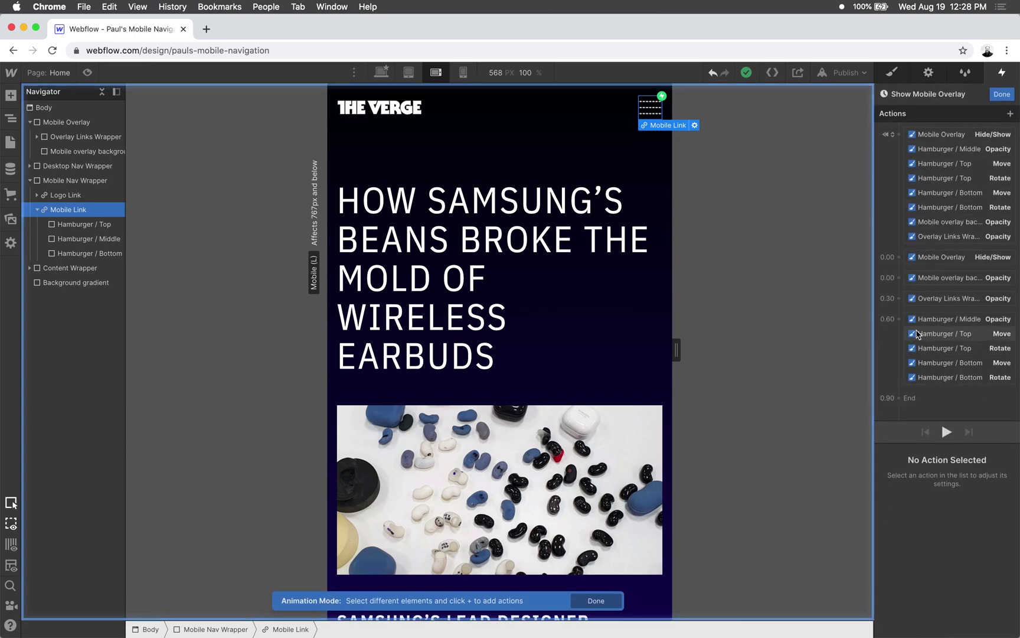
click(941, 301)
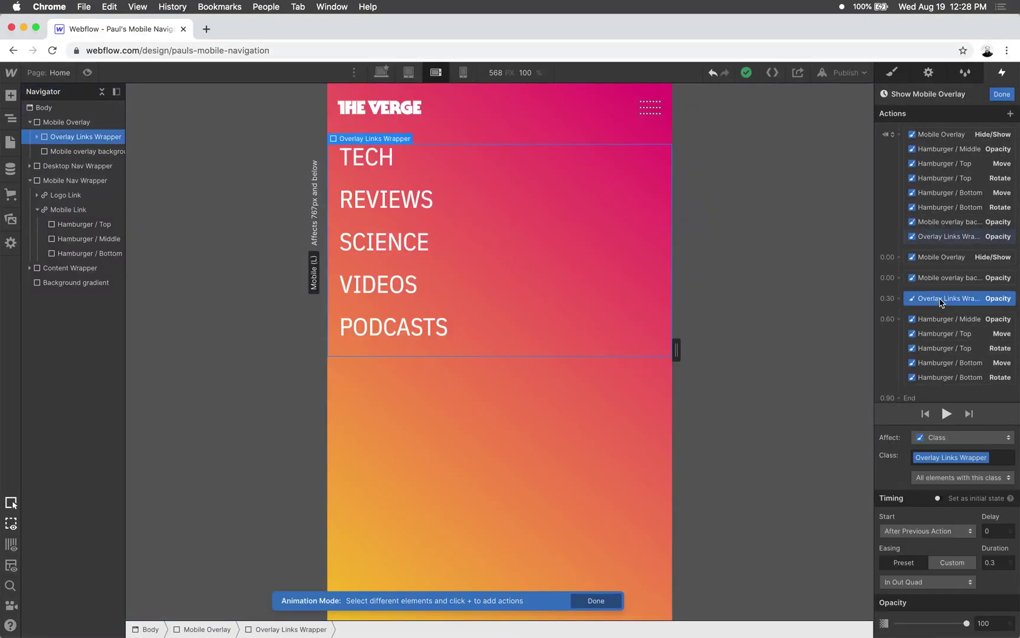
drag(943, 301, 943, 350)
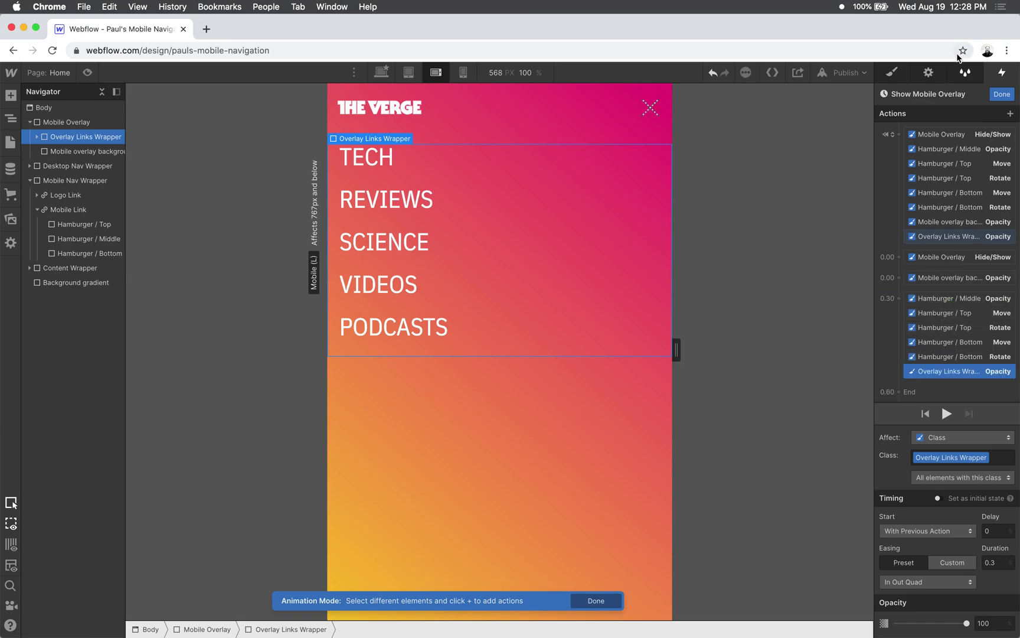
click(946, 414)
click(947, 414)
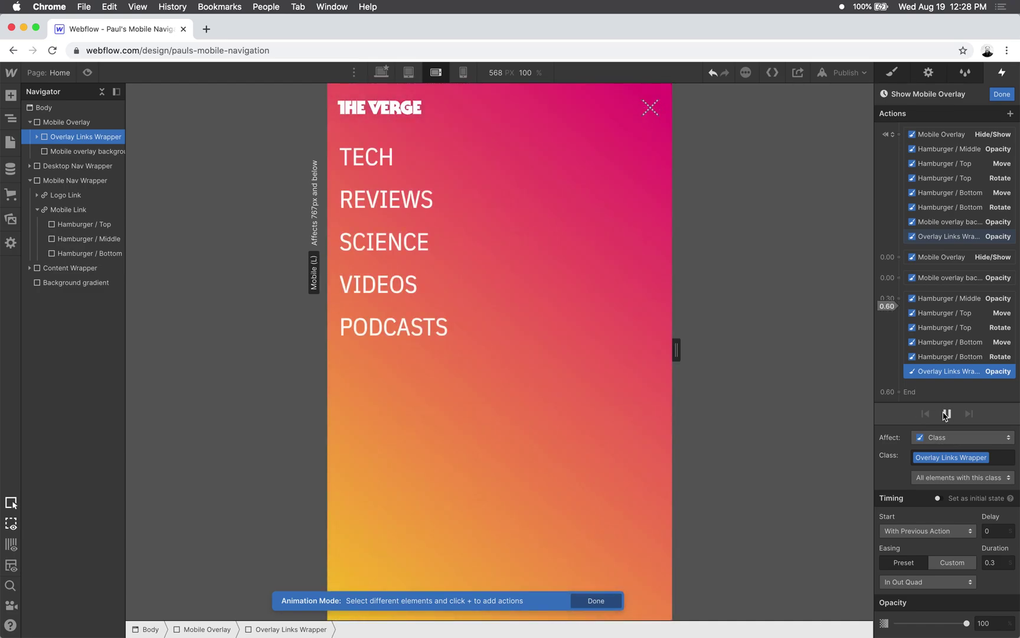
click(1002, 94)
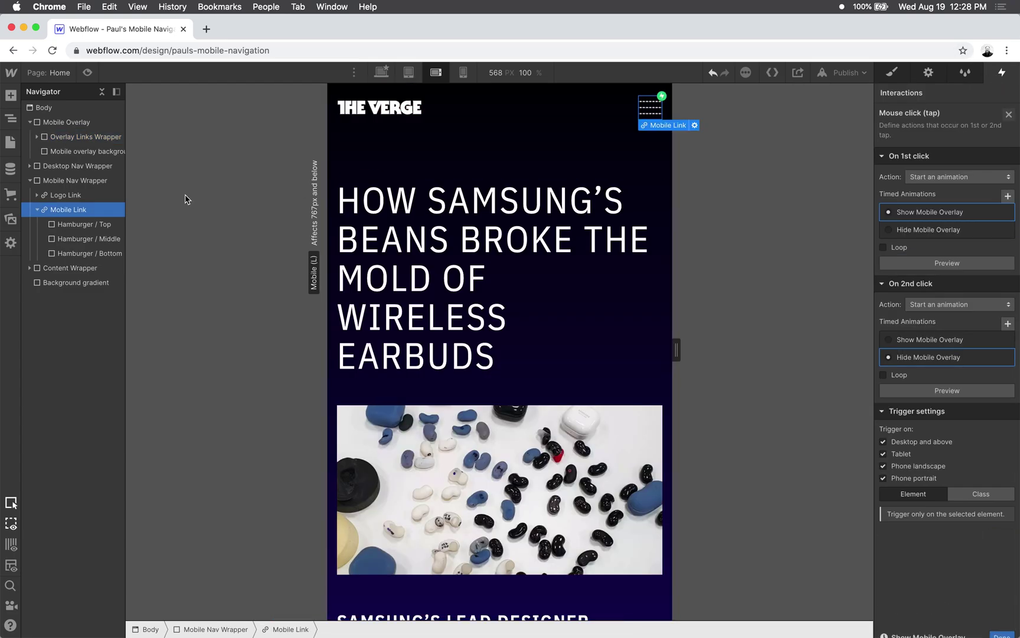
- Preview the page and toggle the mobile menu open and closed several times
click(88, 72)
click(660, 107)
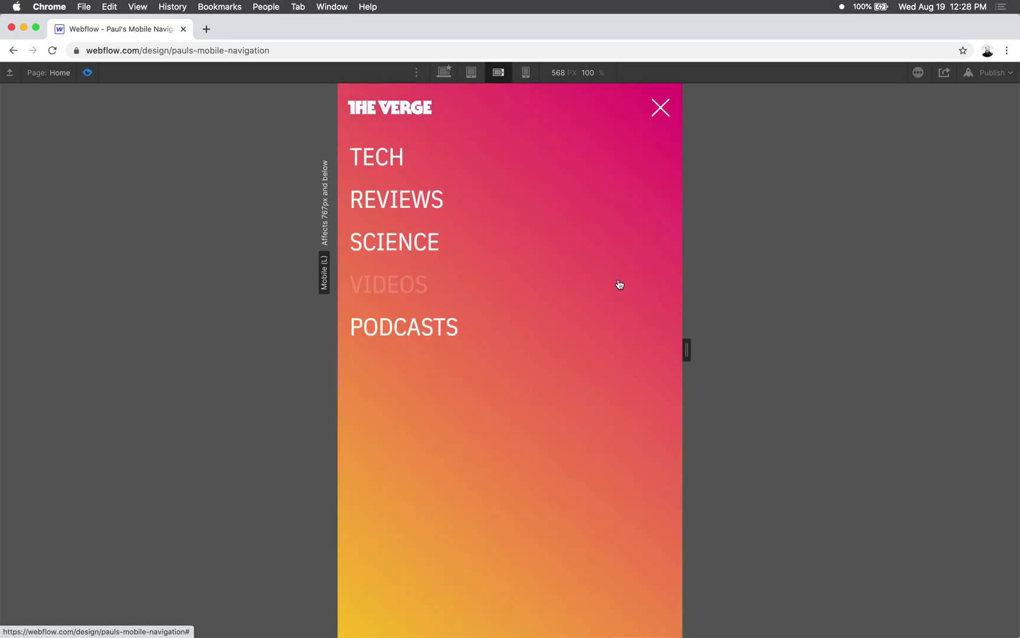
click(658, 108)
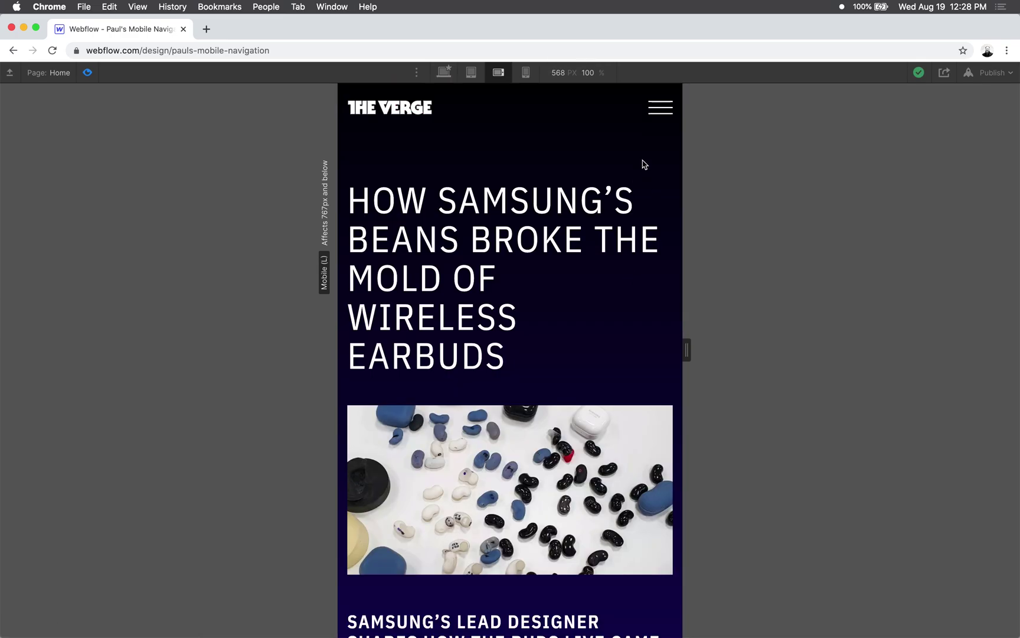
click(663, 110)
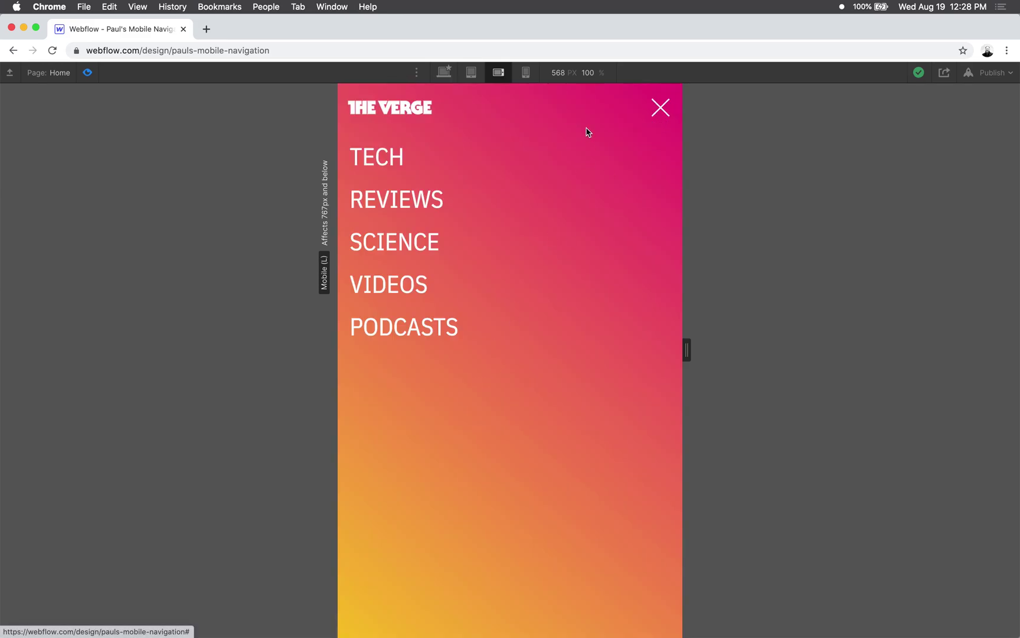
click(653, 168)
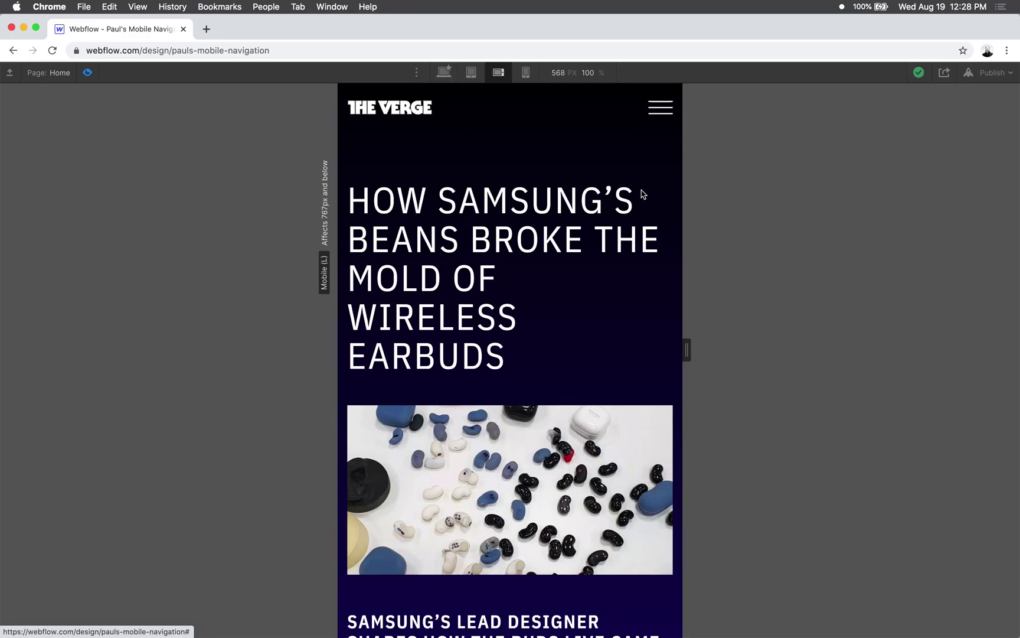
click(657, 113)
click(659, 126)
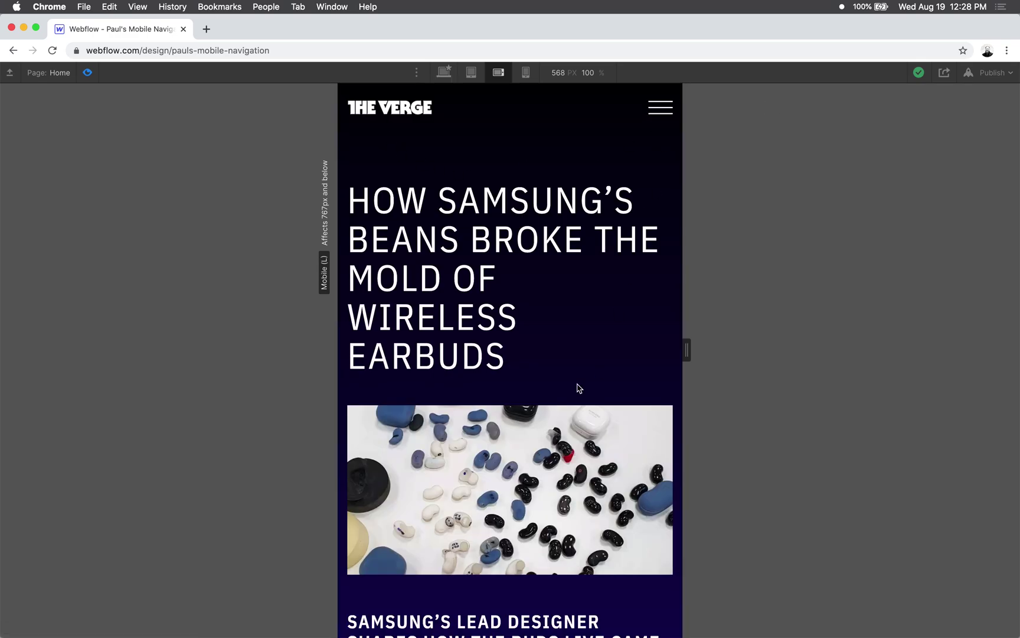
click(657, 101)
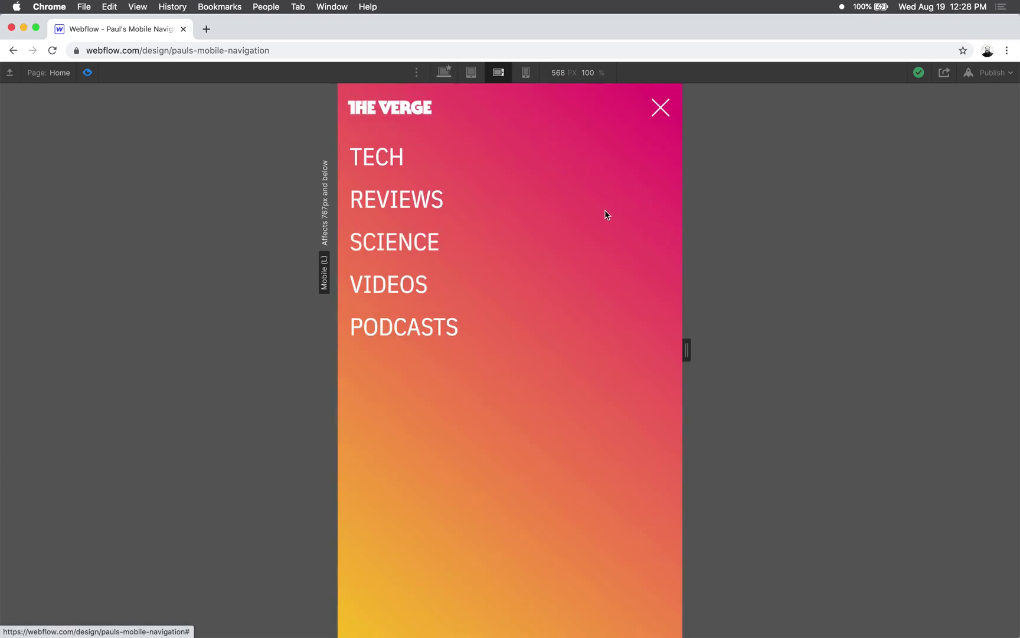
click(87, 73)
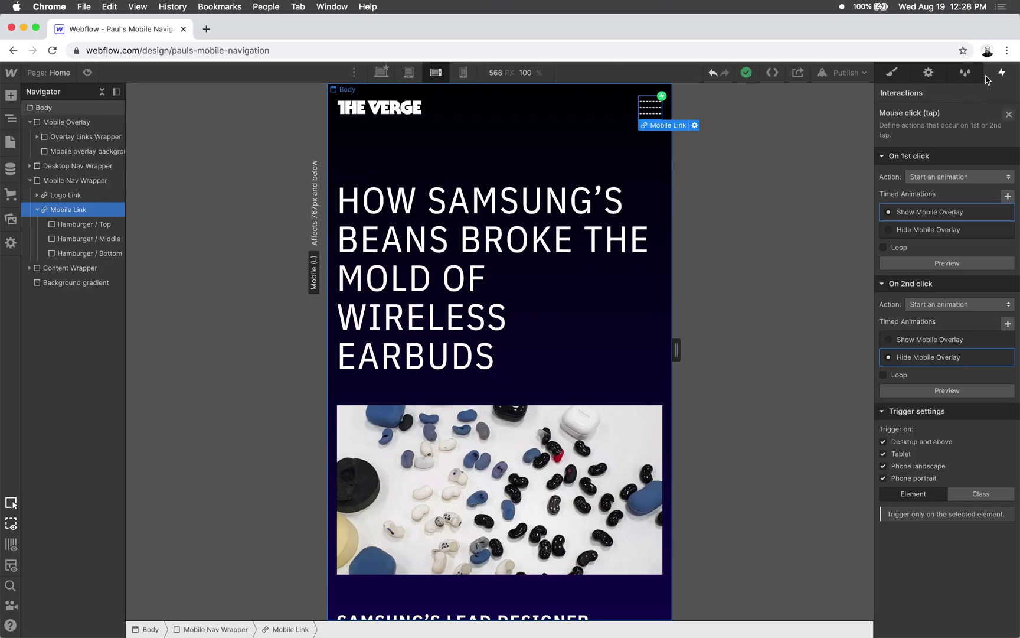
- Publish the site to its webflow.io domain and open the live version
click(856, 73)
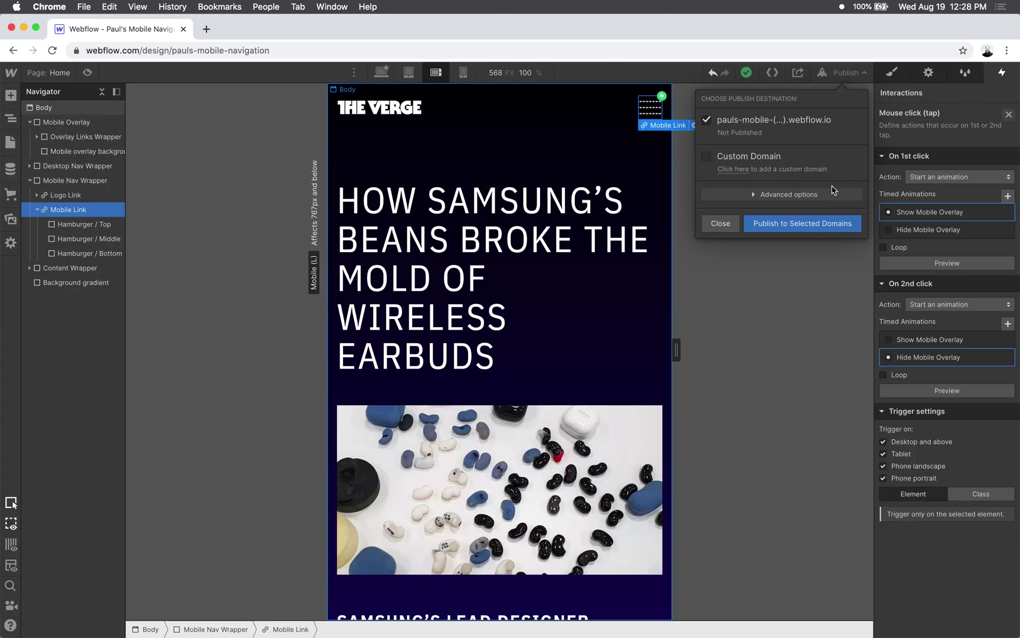
click(807, 227)
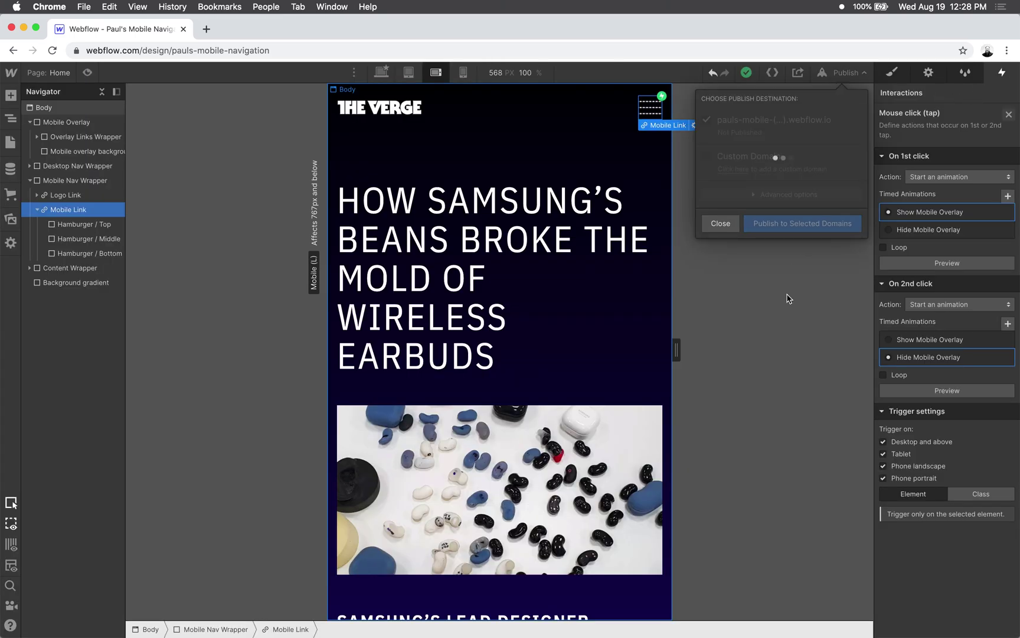
click(774, 119)
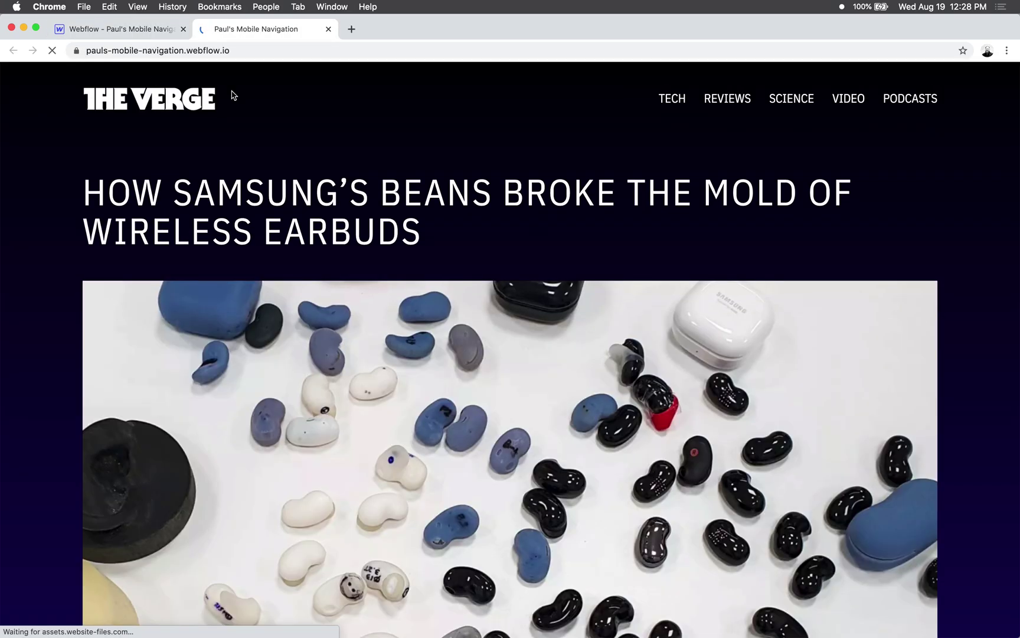
- Narrow the window to phone width, open the gradient menu, then restore and reload the page
drag(1017, 204, 294, 210)
click(282, 88)
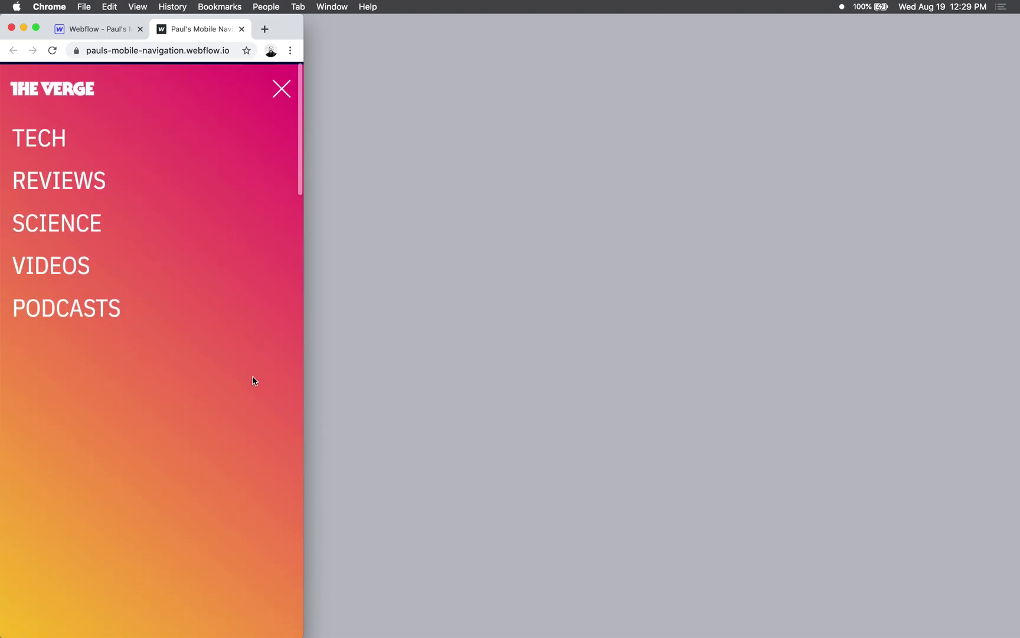
key(ctrl+alt+Return)
key(super+r)
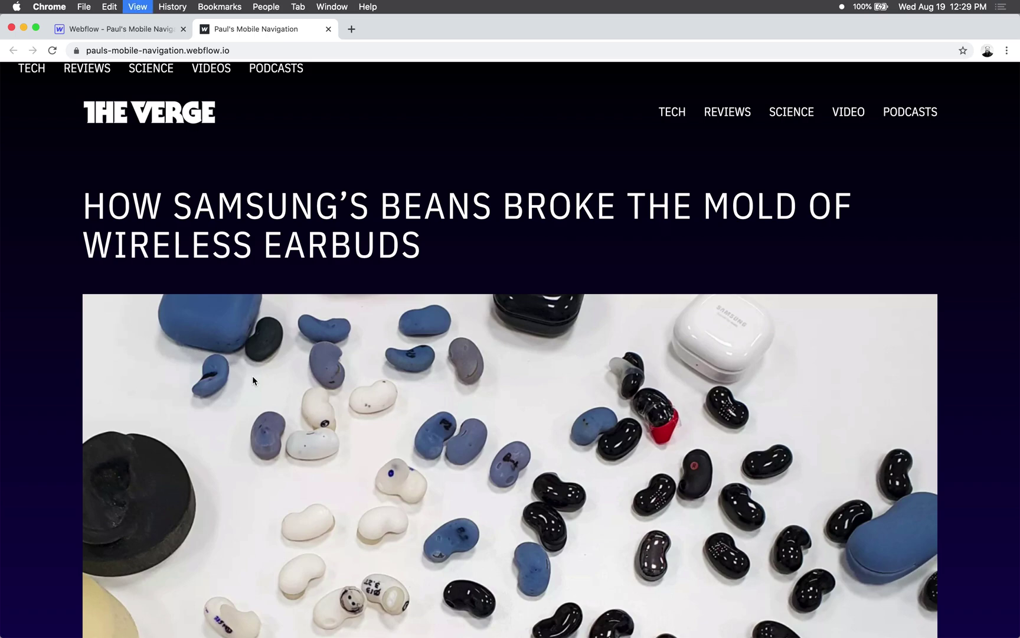
- Emulate an iPhone 6/7/8 (375 × 667) in DevTools and open and close the menu
key(super+alt+i)
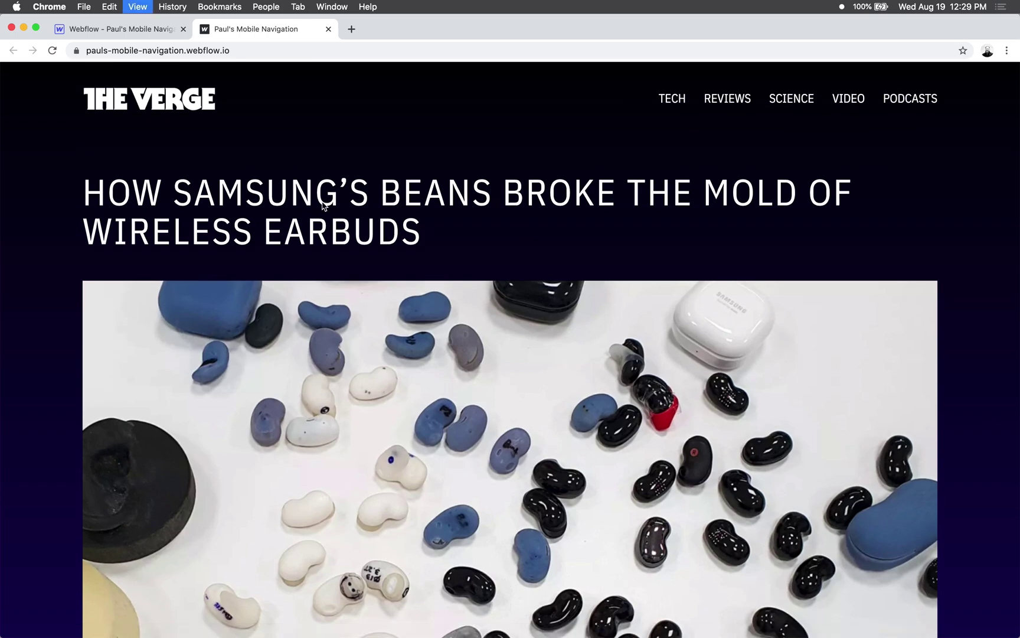
click(442, 177)
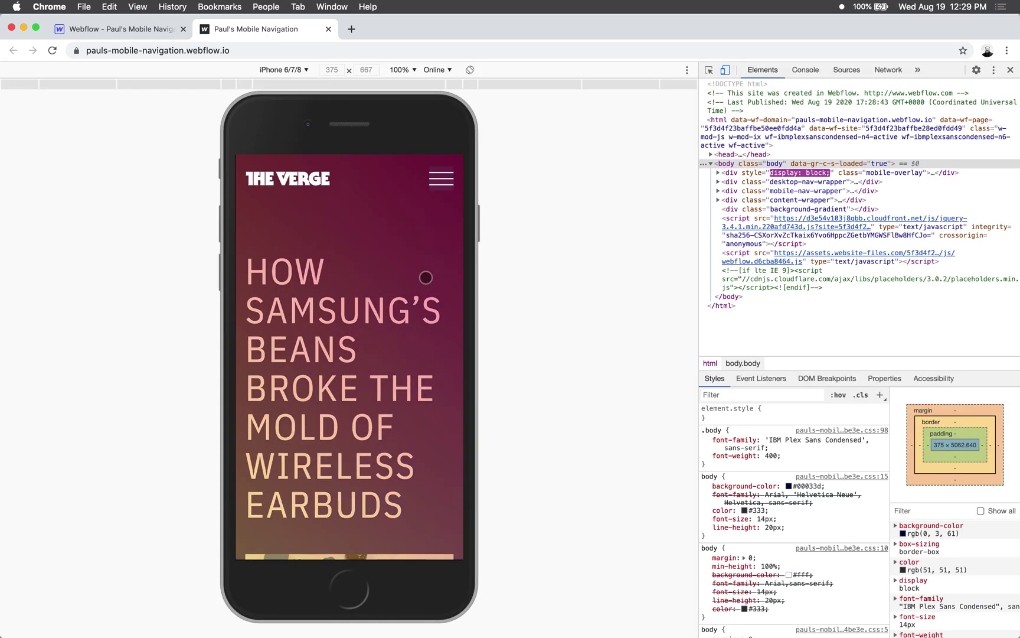
drag(405, 394, 413, 201)
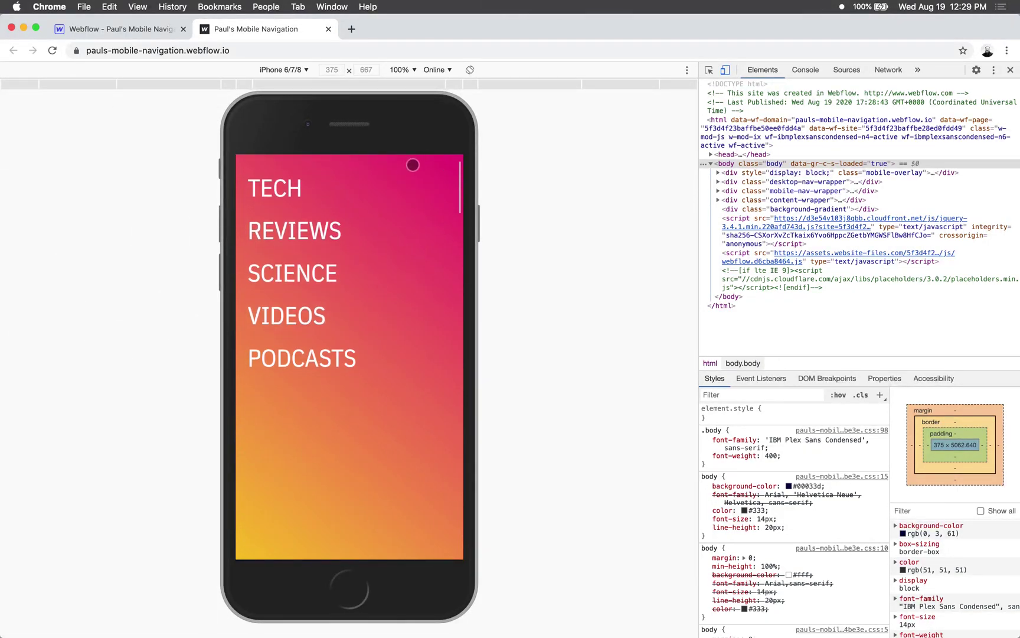
scroll(413, 165, up, 2)
click(442, 177)
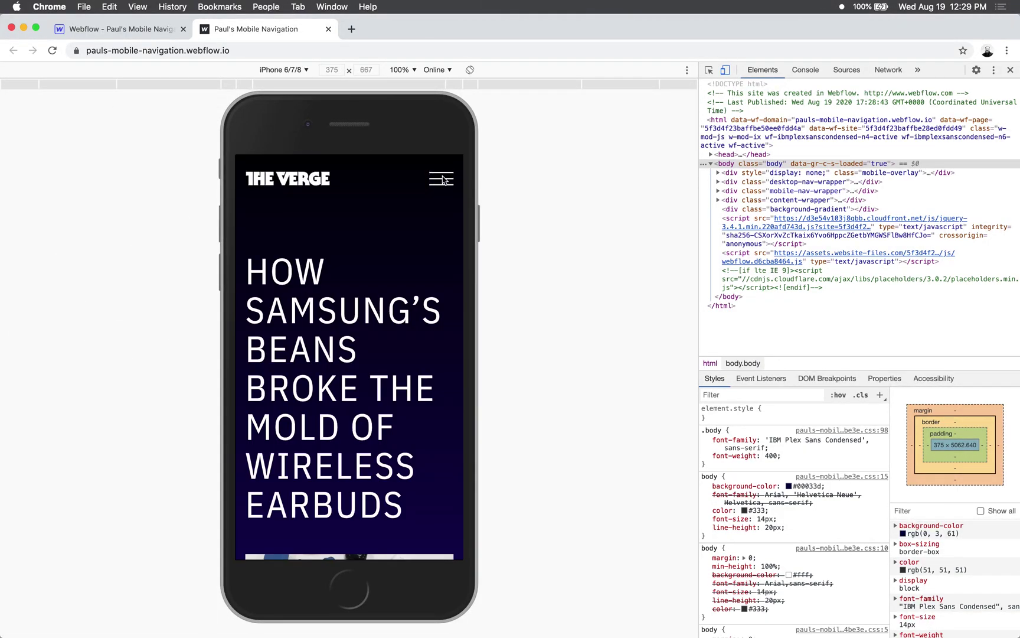
- Open the Home page settings and place the cursor in the Custom Code Inside head tag box
key(super+alt+Left)
click(716, 224)
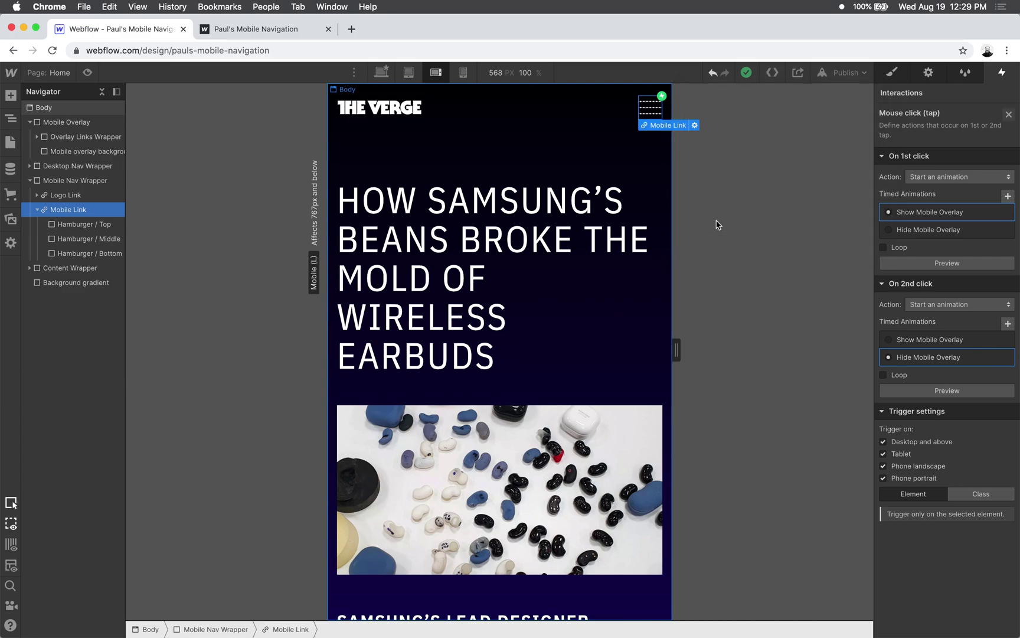
click(10, 142)
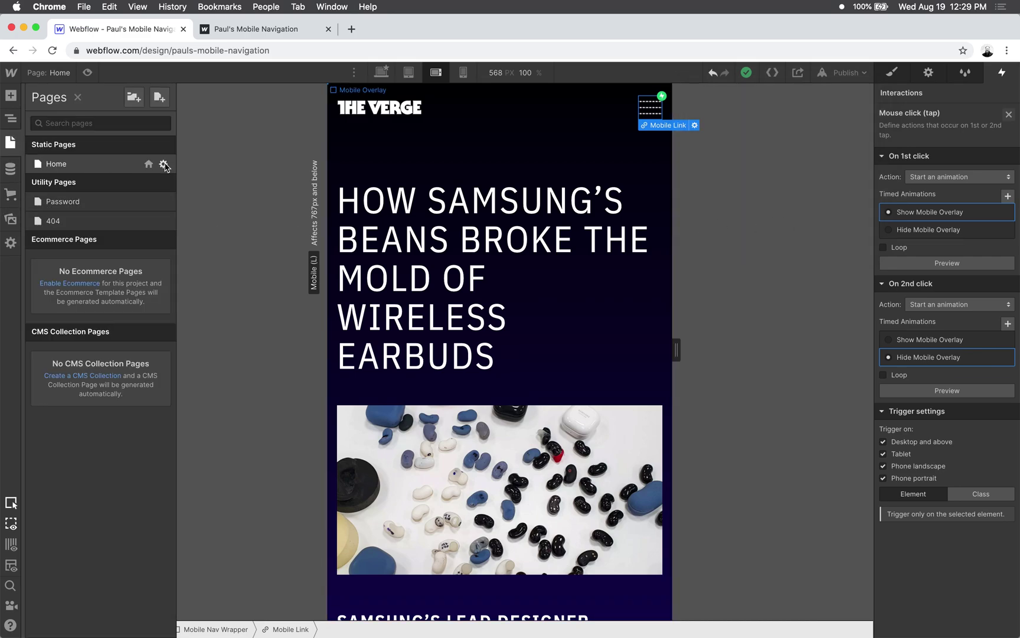
click(164, 163)
scroll(340, 448, down, 15)
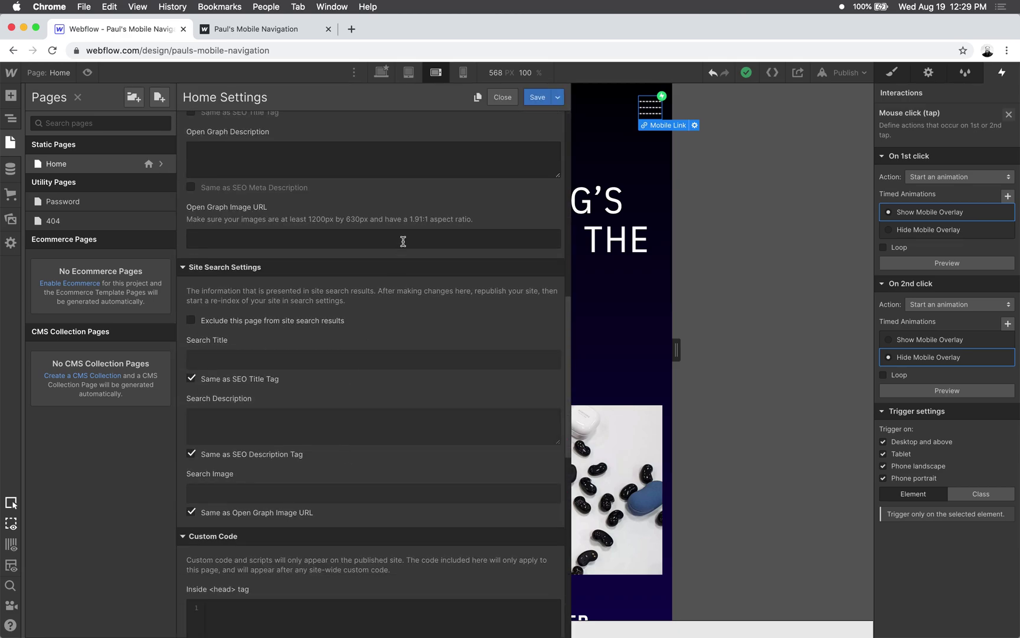
click(312, 295)
key(super+Tab)
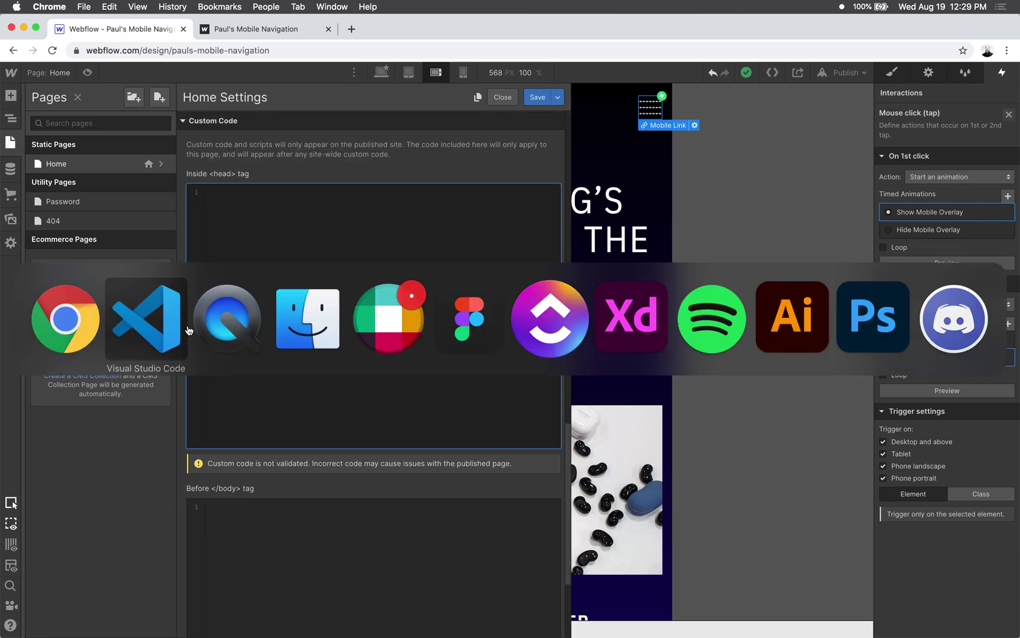
- Review the script in VS Code, removing a stray backslash and highlighting the .mobile-link selector
drag(664, 53, 513, 51)
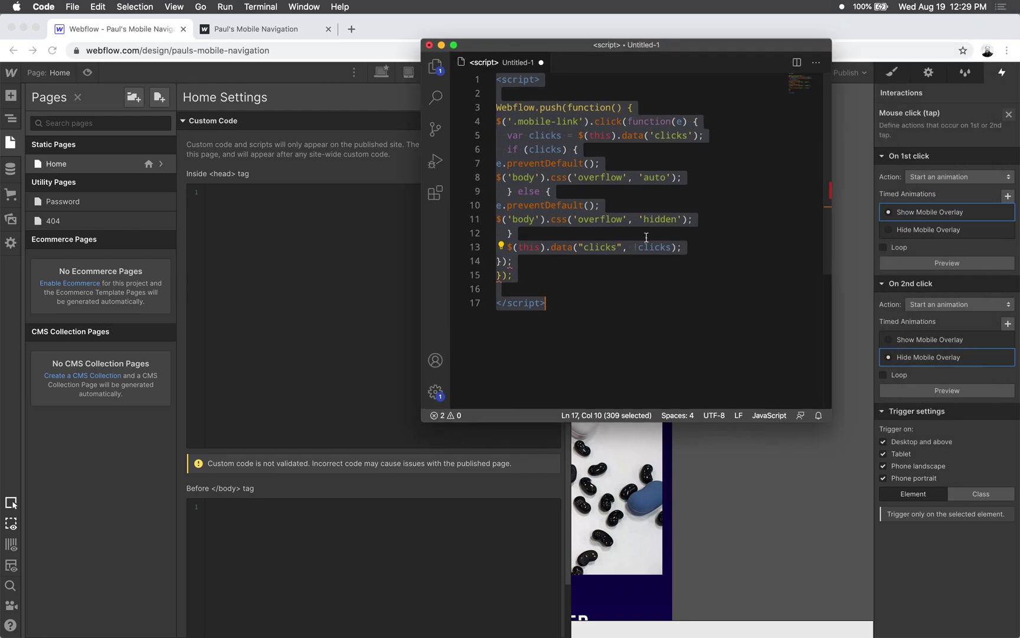
click(573, 341)
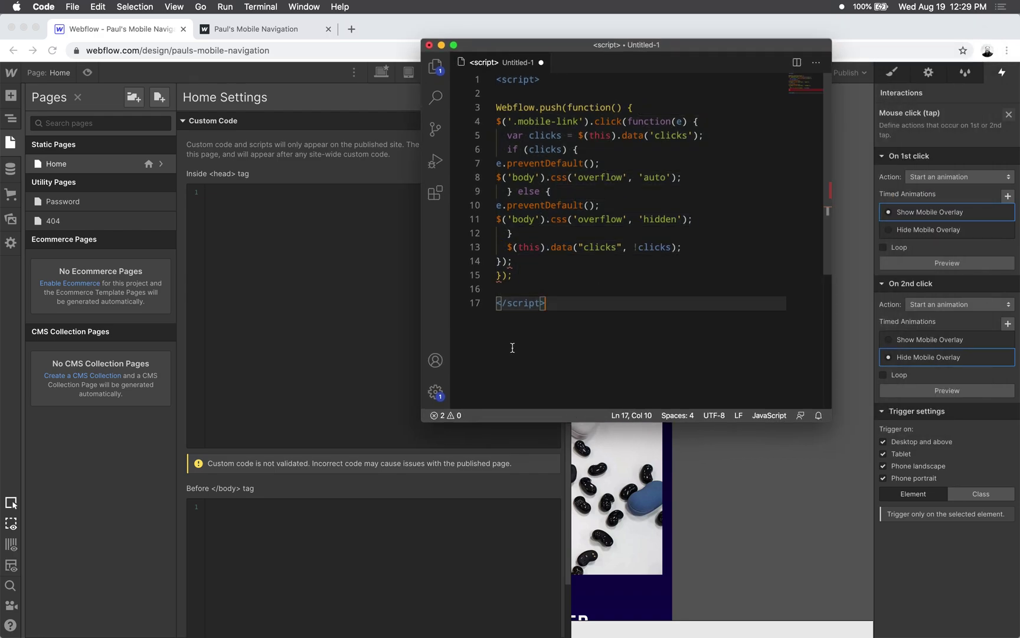
key(Return)
text(\)
key(Return)
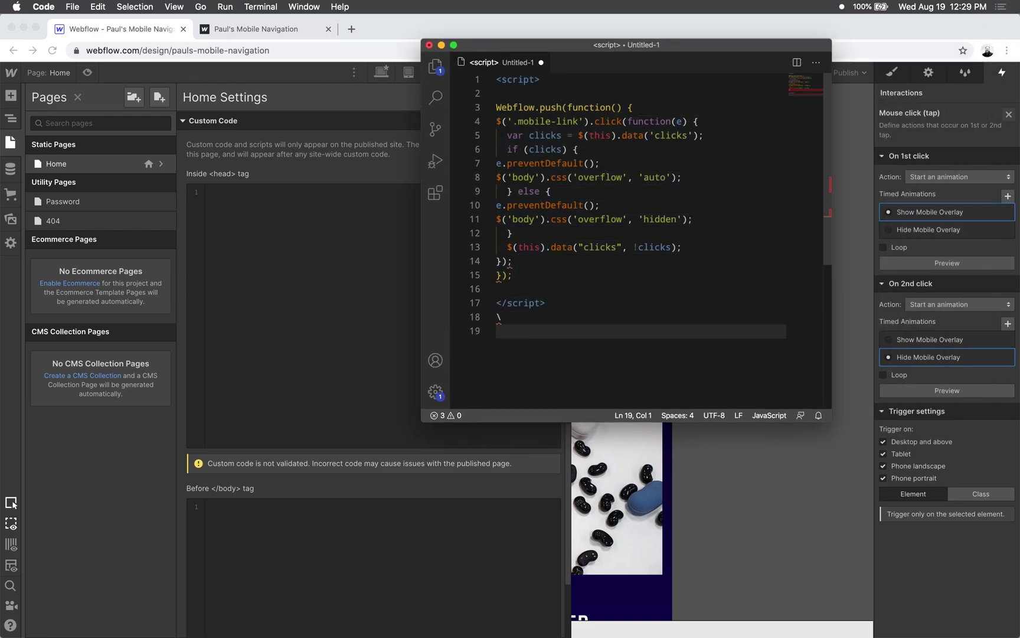
key(Up)
key(Delete)
key(Down)
click(636, 107)
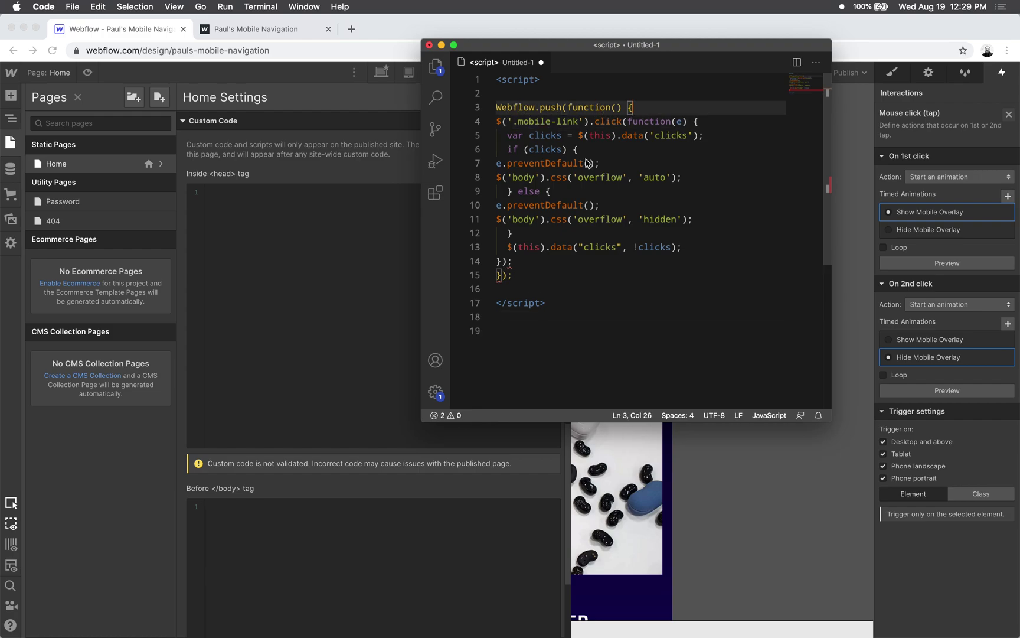
drag(541, 276, 495, 110)
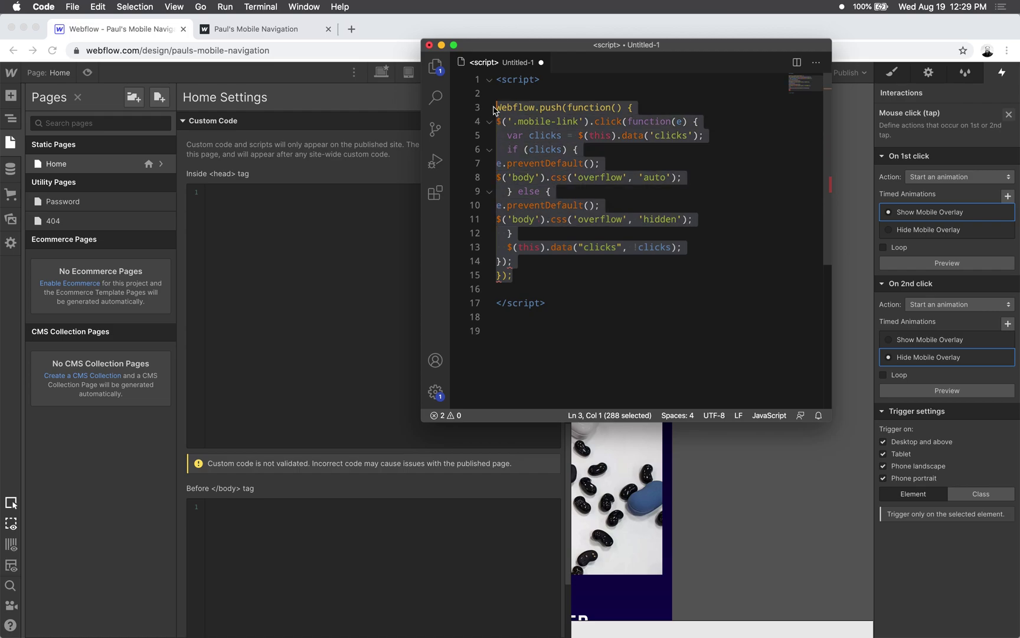
click(553, 122)
drag(561, 48, 648, 45)
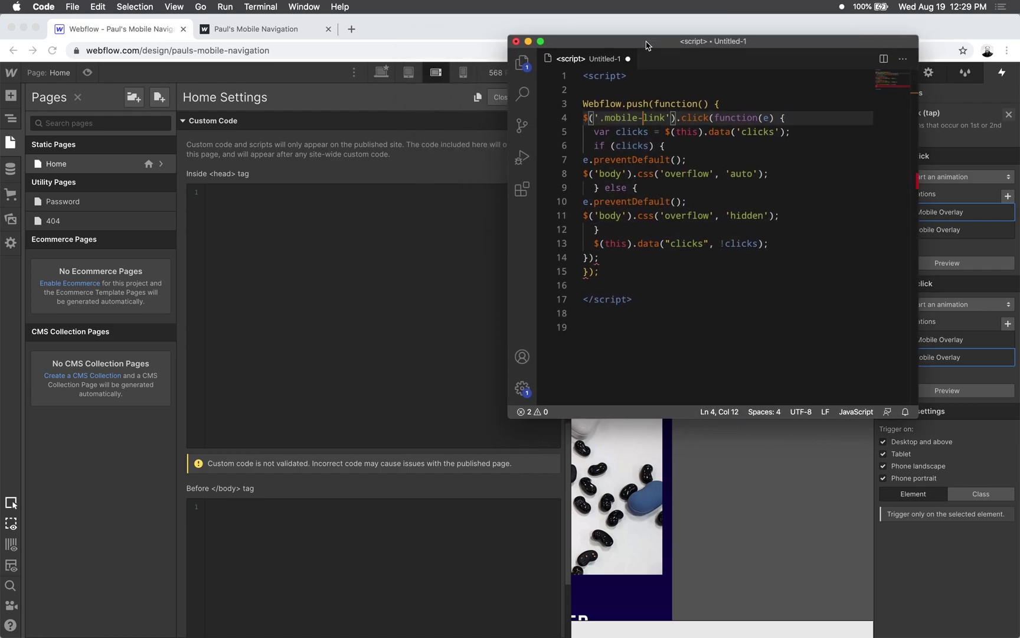
click(661, 297)
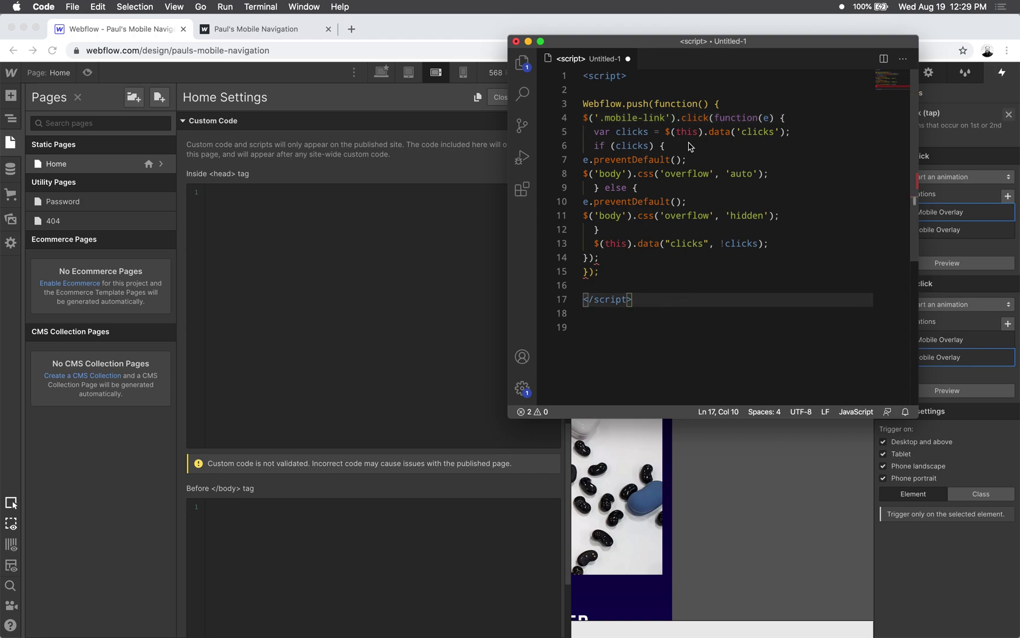
- Inspect the live site's hamburger icon to confirm it is an a.mobile-link anchor
click(293, 30)
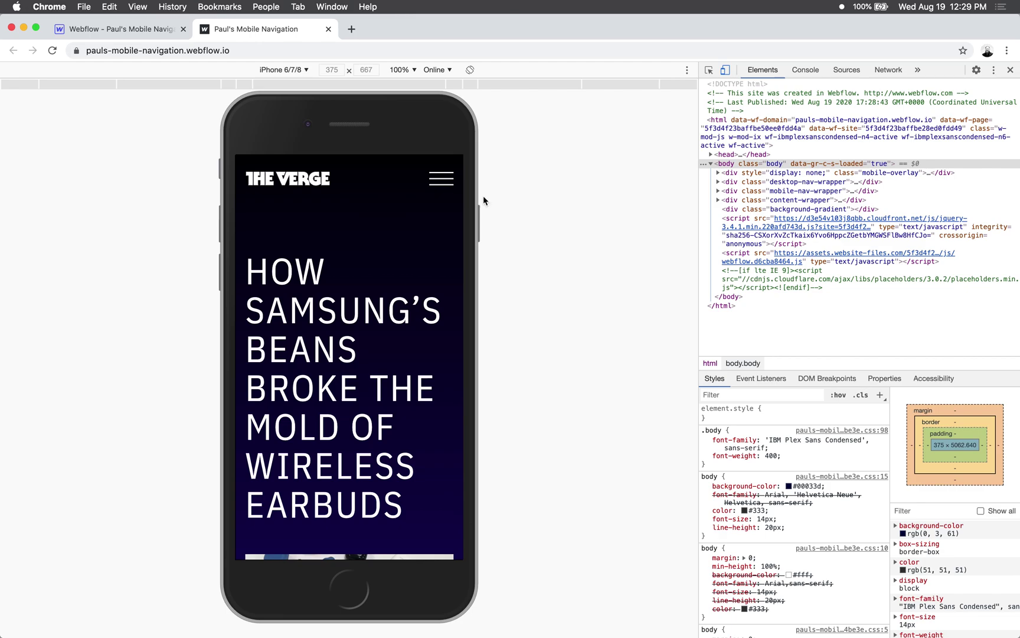
click(709, 70)
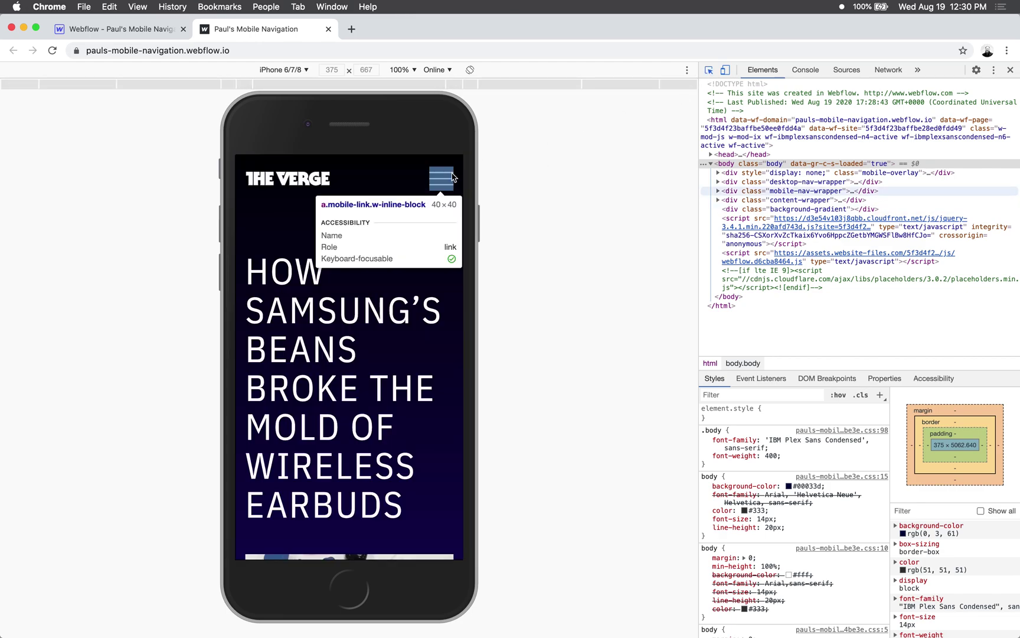
click(444, 180)
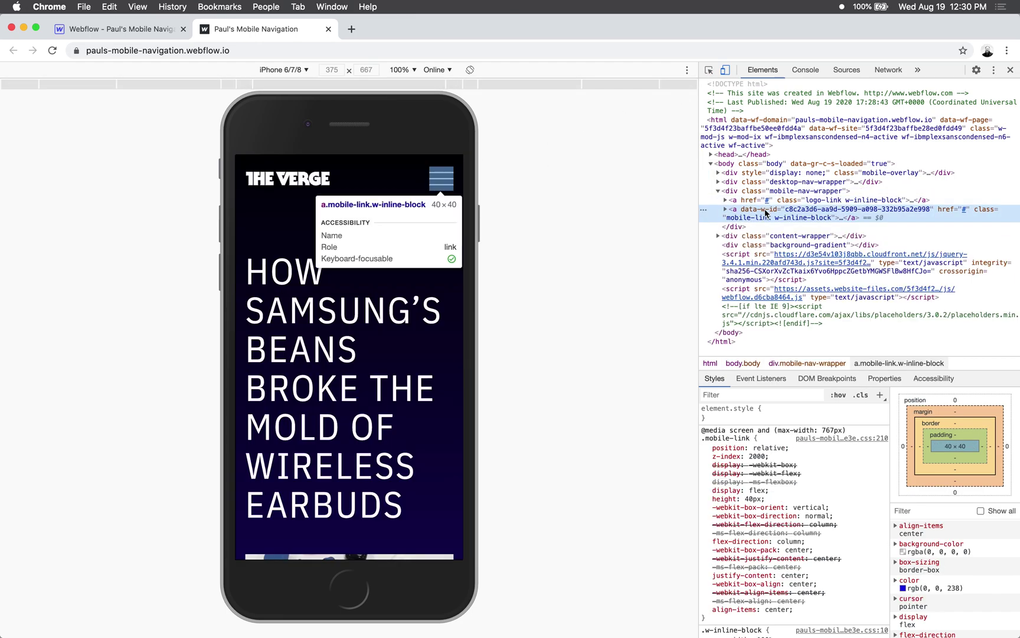
- Highlight the .mobile-link selector on line 4 of the script
key(super+Tab)
click(736, 135)
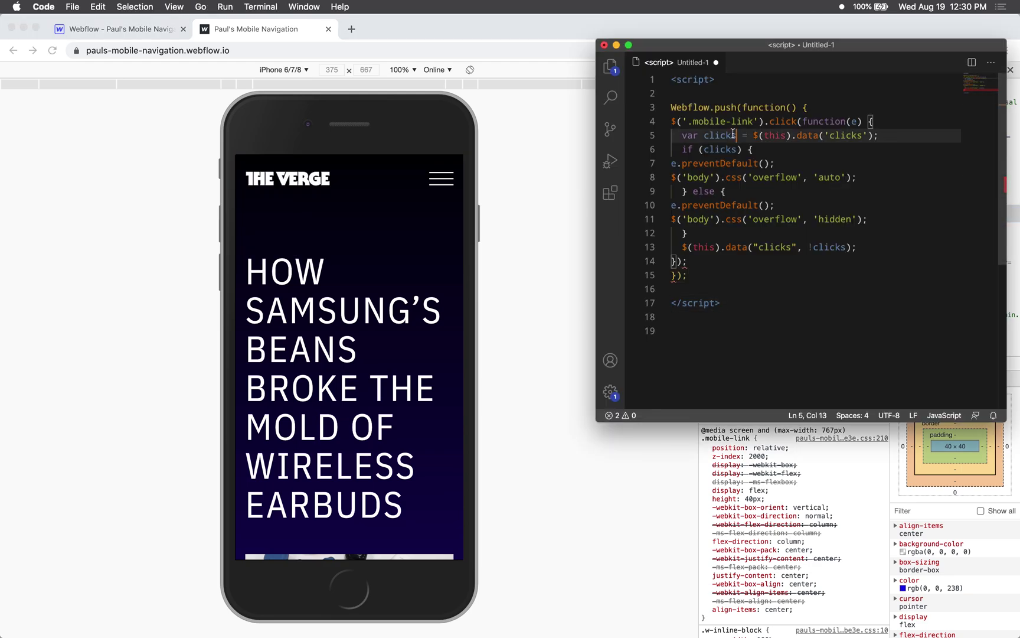
drag(774, 122, 690, 123)
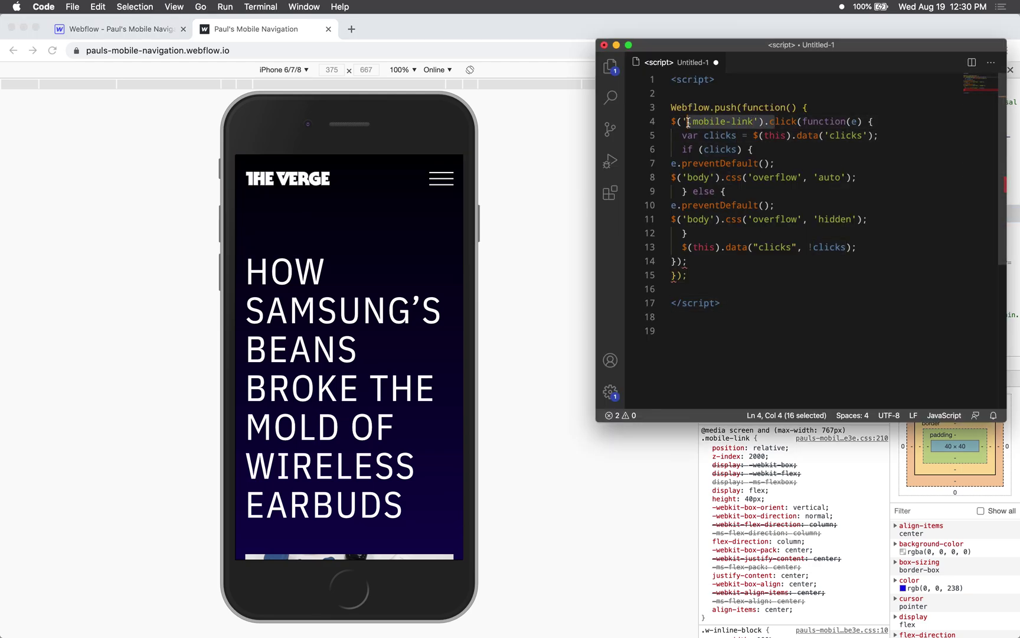
drag(756, 122, 687, 123)
drag(725, 60, 697, 58)
click(661, 106)
- Highlight the overflow 'auto' and 'hidden' values on lines 8 and 11, then open the live menu
click(818, 149)
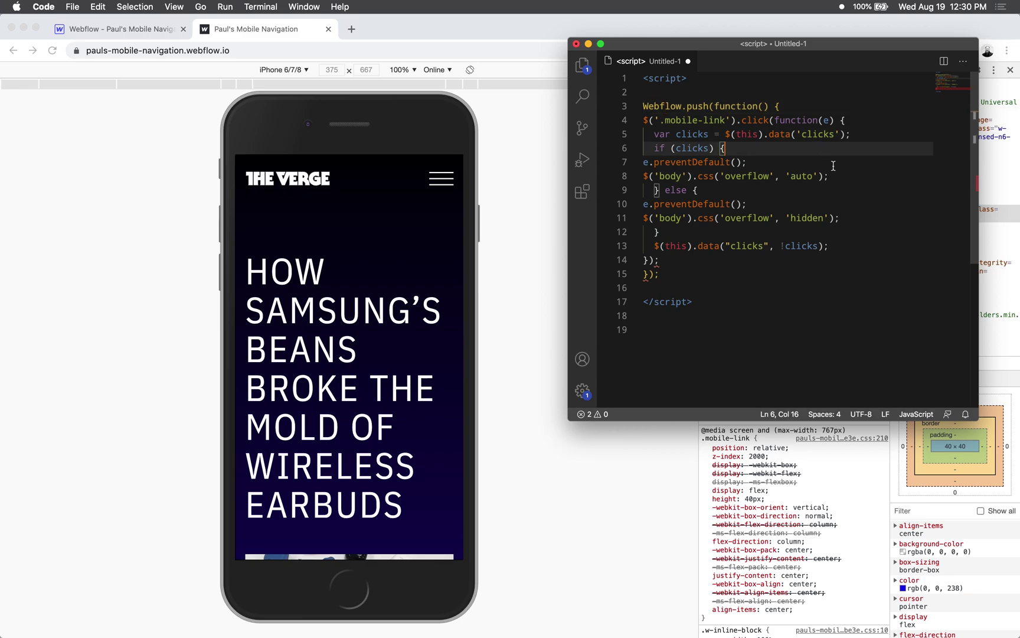
click(785, 177)
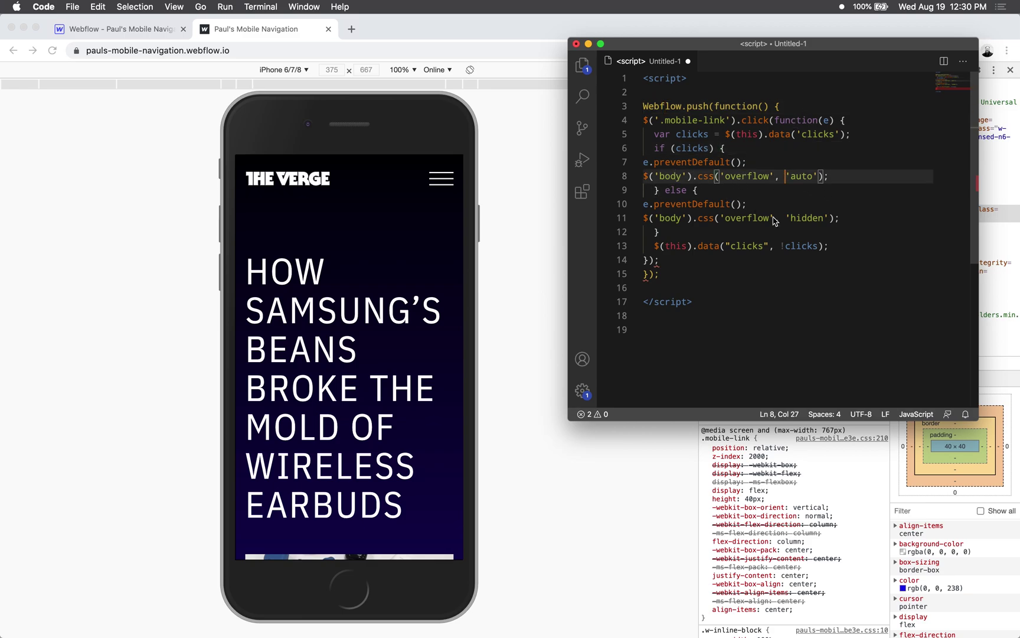
drag(824, 219, 749, 219)
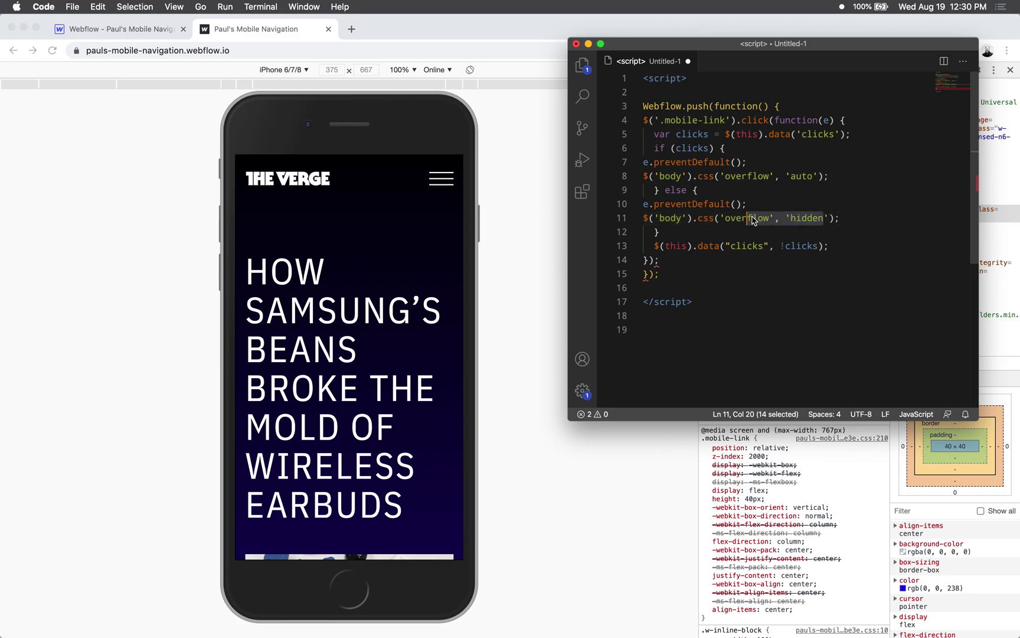
click(759, 176)
drag(813, 176, 704, 175)
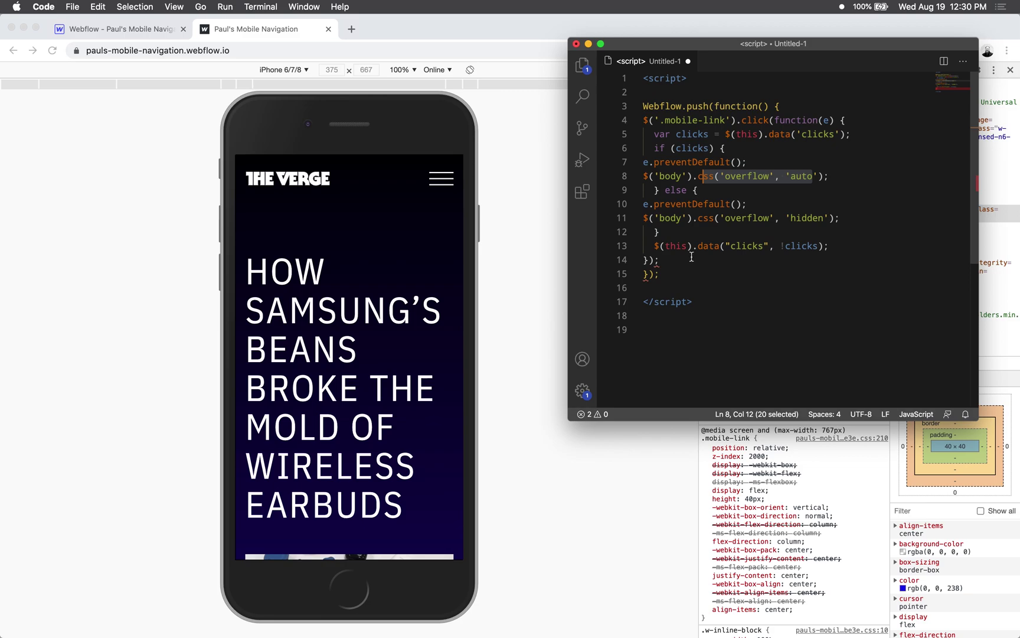
click(278, 228)
- Open the gradient overlay, try drag-scrolling it, then close it with the X
click(441, 178)
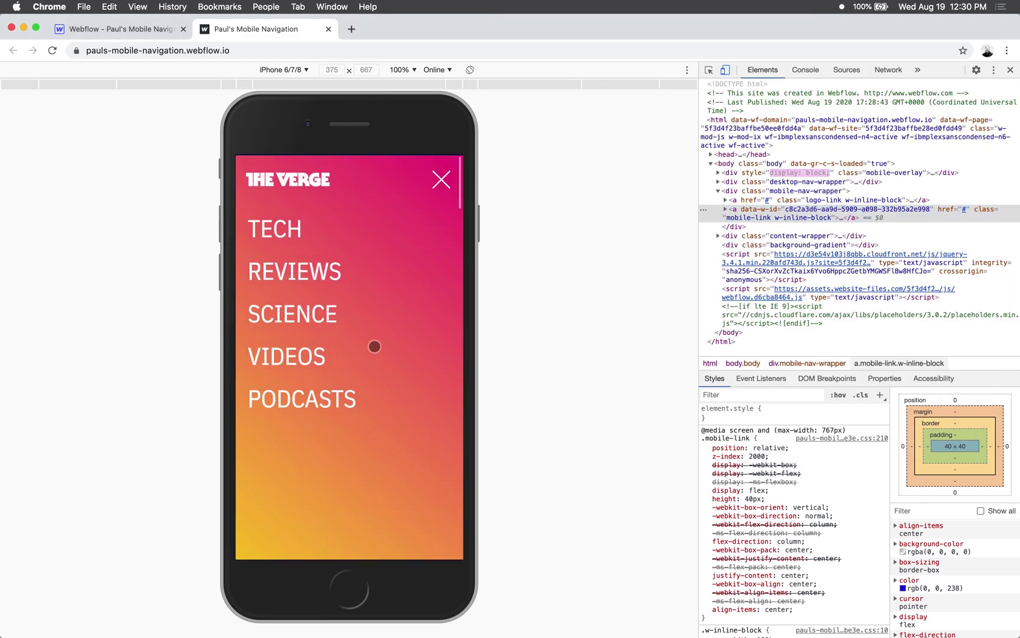
drag(374, 347, 383, 444)
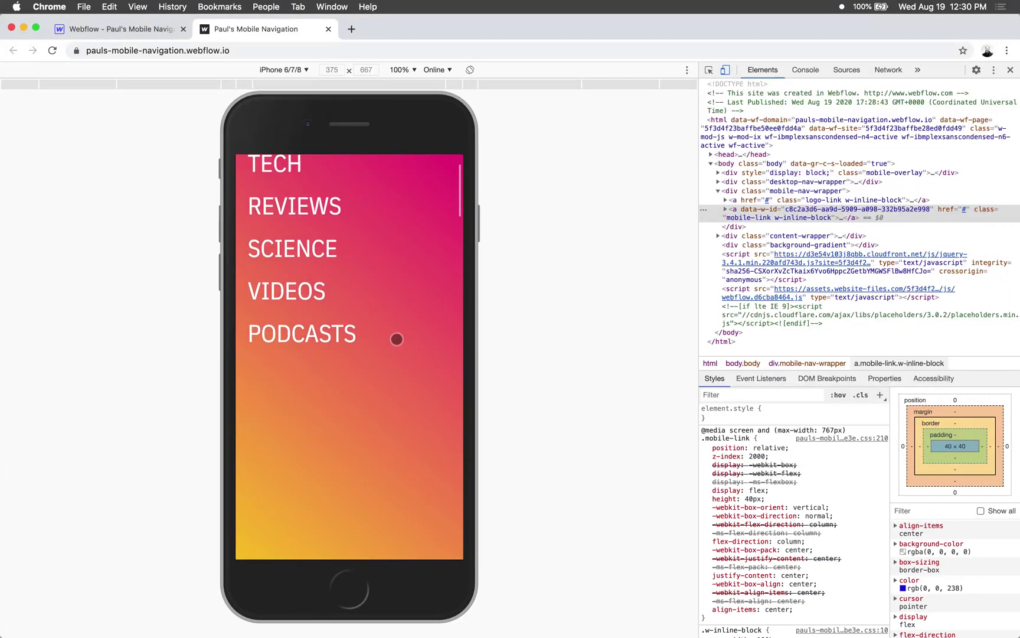
drag(397, 339, 399, 455)
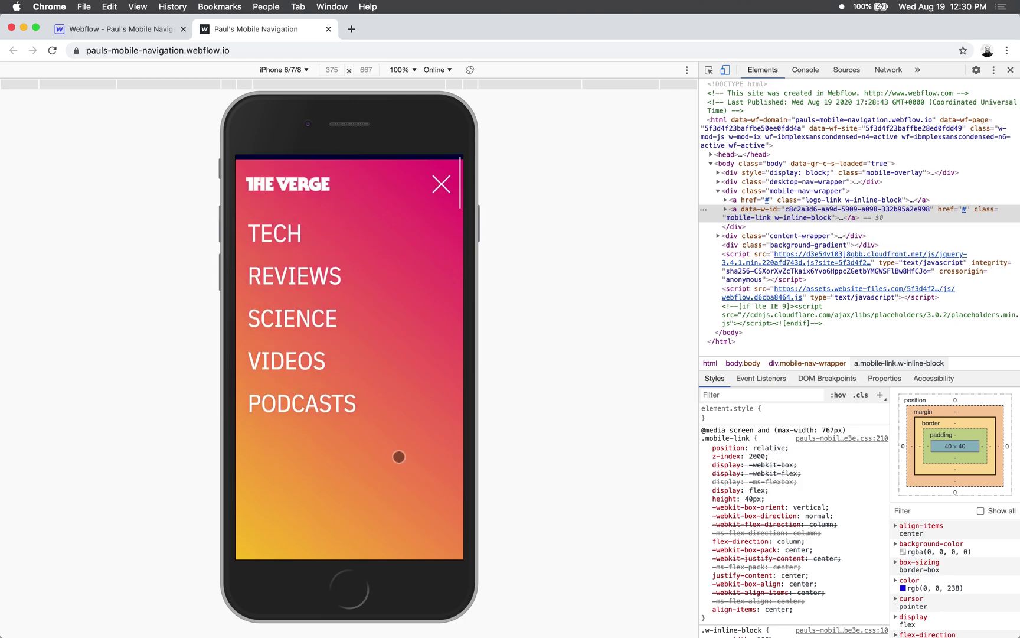
click(455, 166)
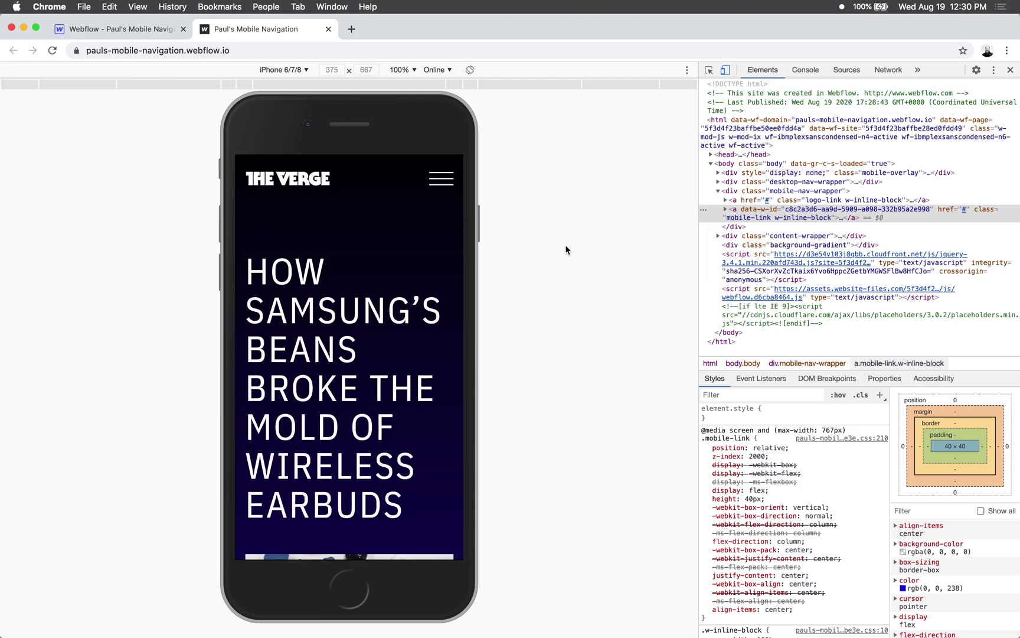
key(super+Tab)
- Select the full script from line 1 to 17, then check the Webflow and live site tabs
click(800, 225)
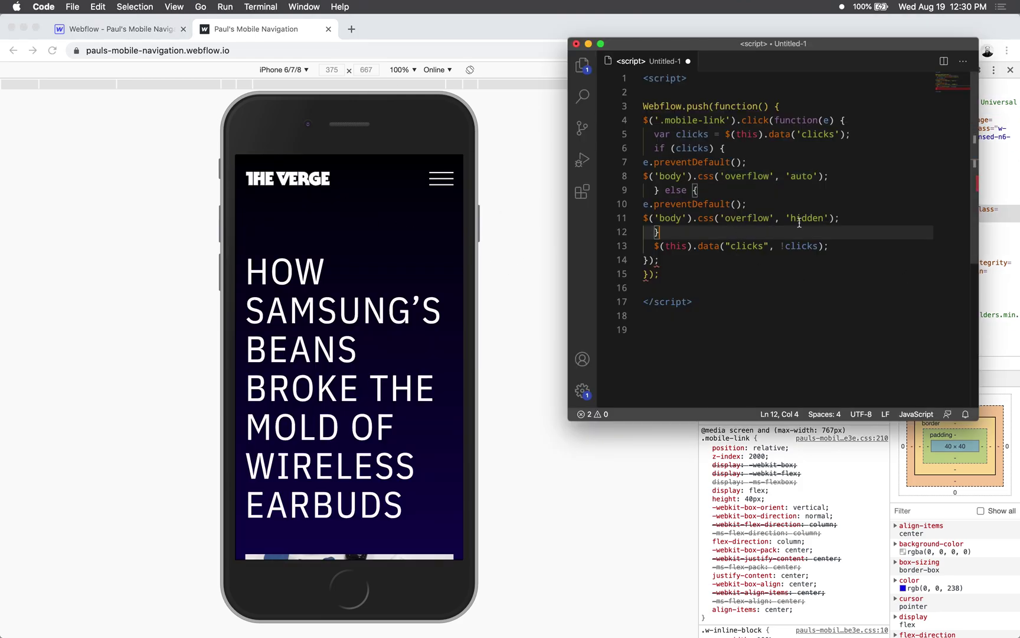
click(824, 218)
drag(695, 302, 638, 49)
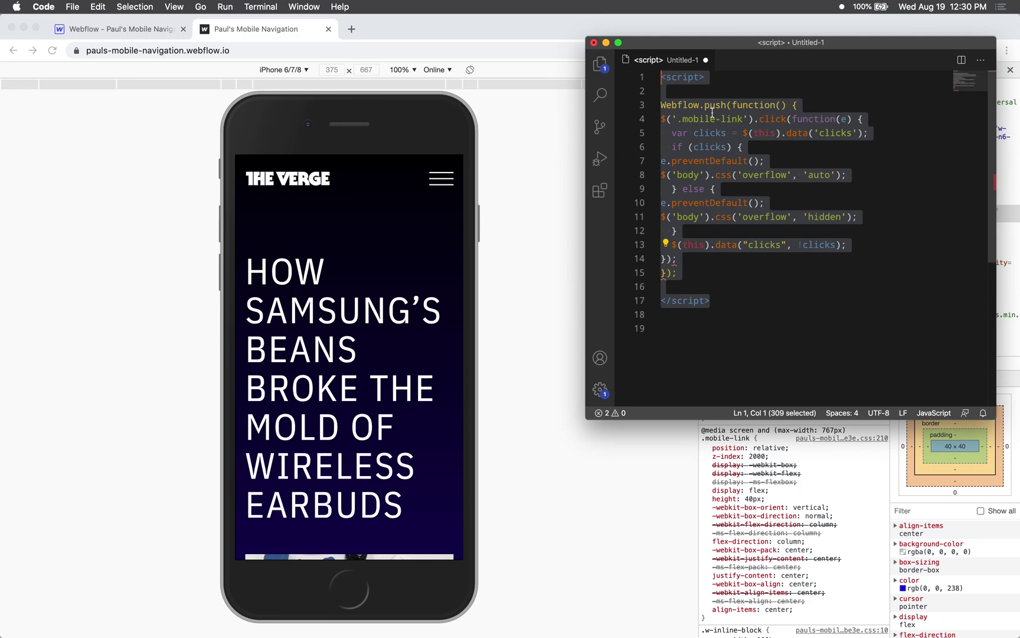
click(135, 32)
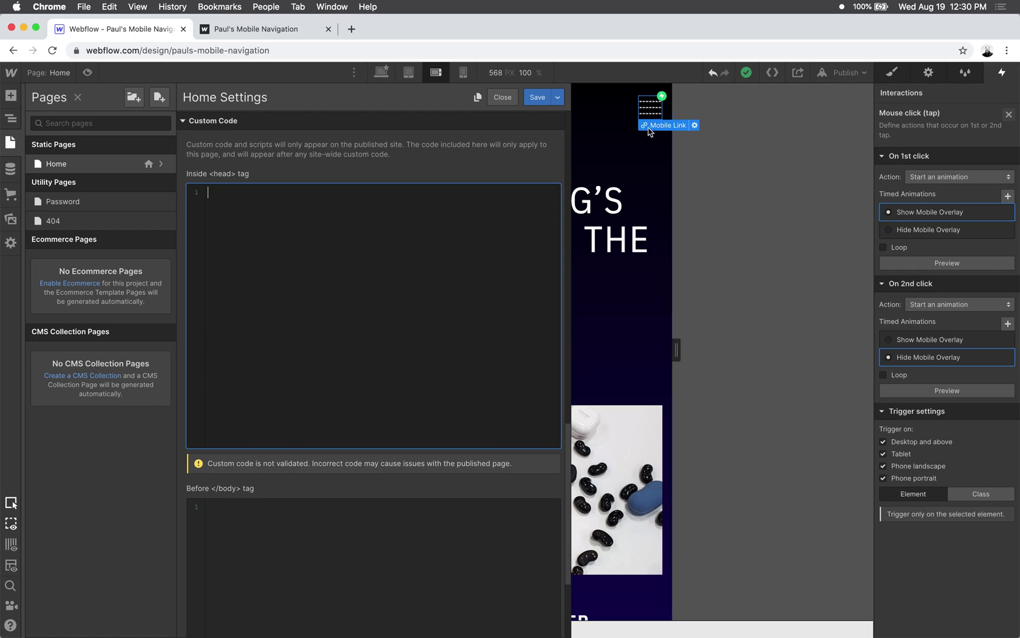
click(243, 36)
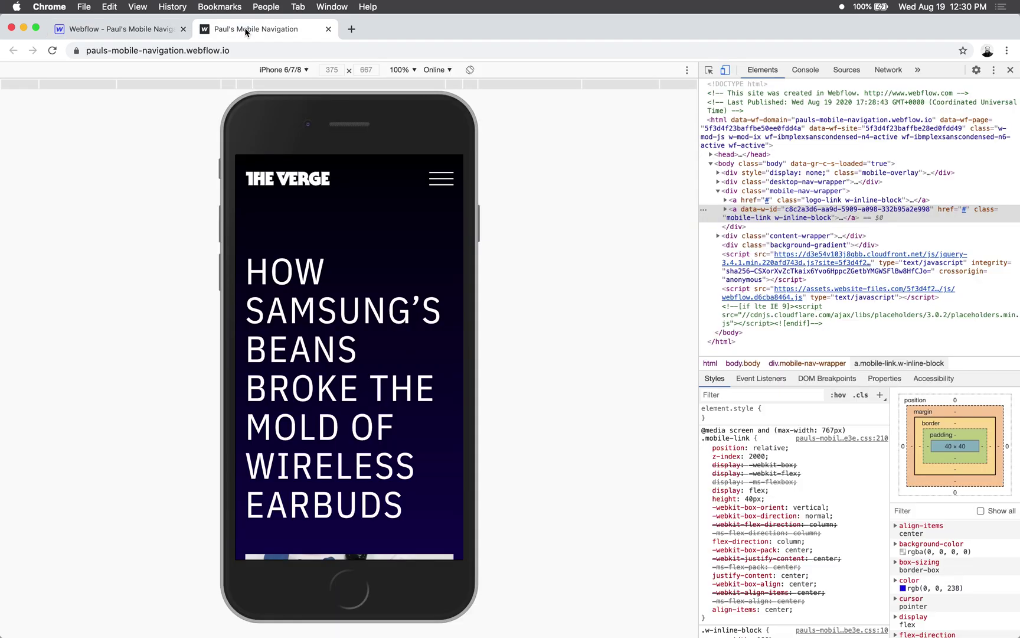
- Inspect the hamburger's mobile-link class name in DevTools, leaving it unchanged
double_click(758, 218)
double_click(757, 219)
double_click(757, 219)
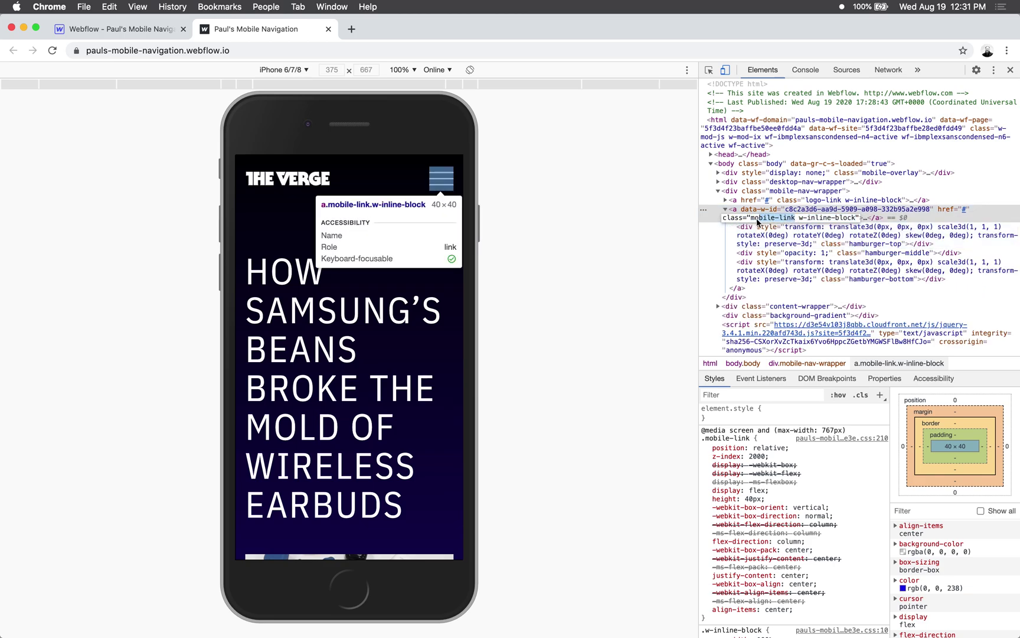
drag(757, 221, 753, 220)
click(759, 220)
click(615, 223)
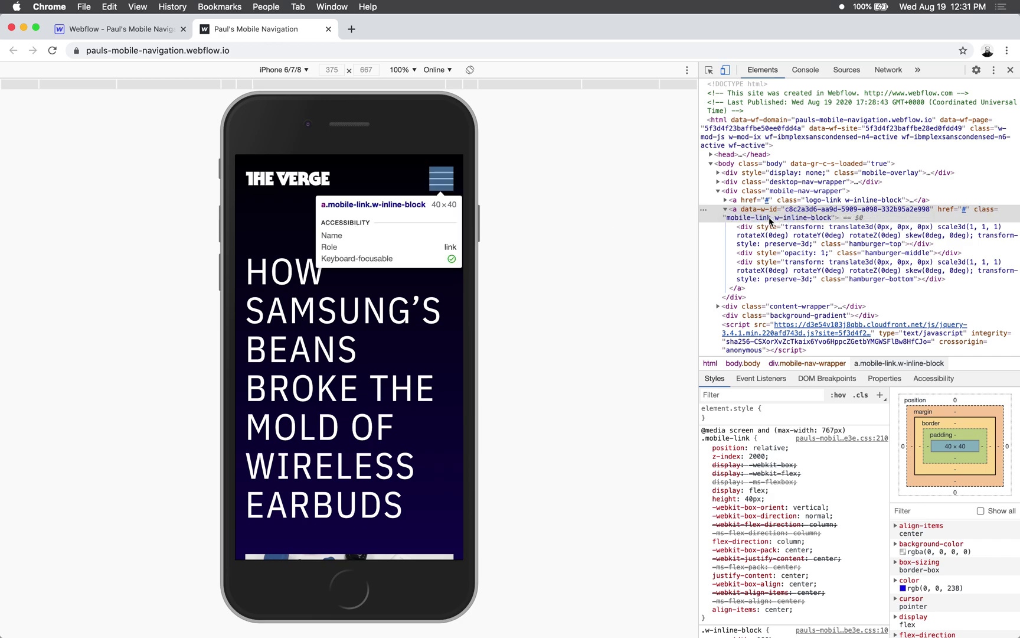
- Compare the script's mobile-link selector on line 4 against the live element's class
key(super+Tab)
click(165, 321)
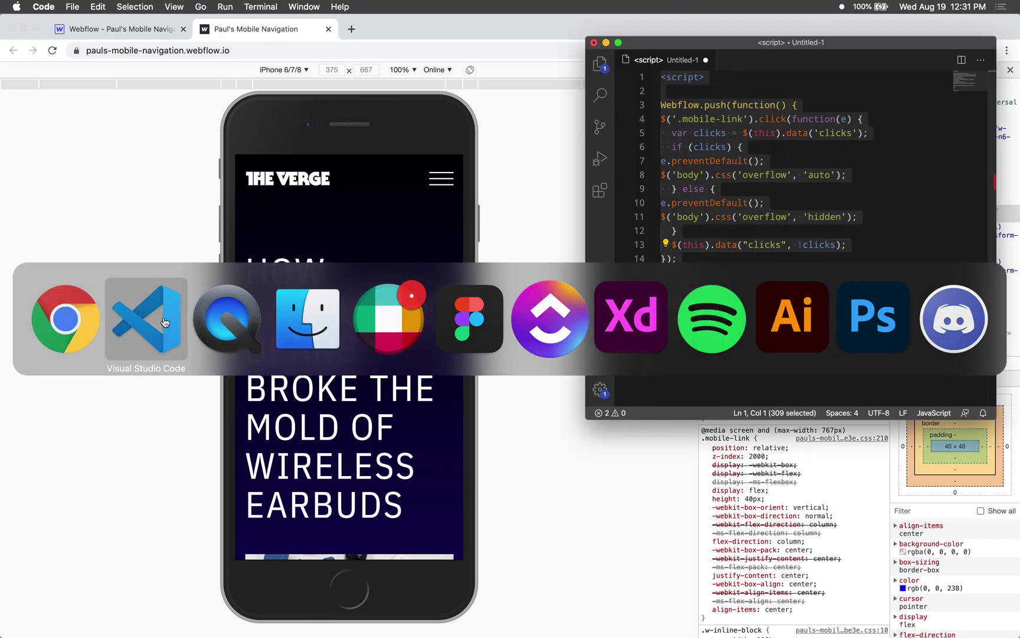
drag(700, 43, 661, 43)
click(669, 233)
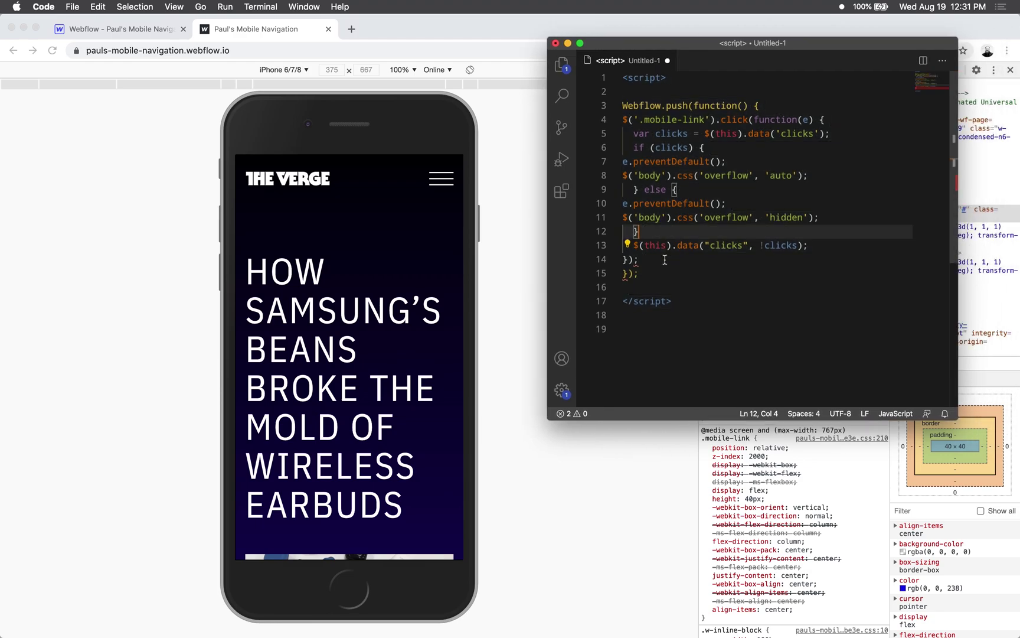
click(678, 303)
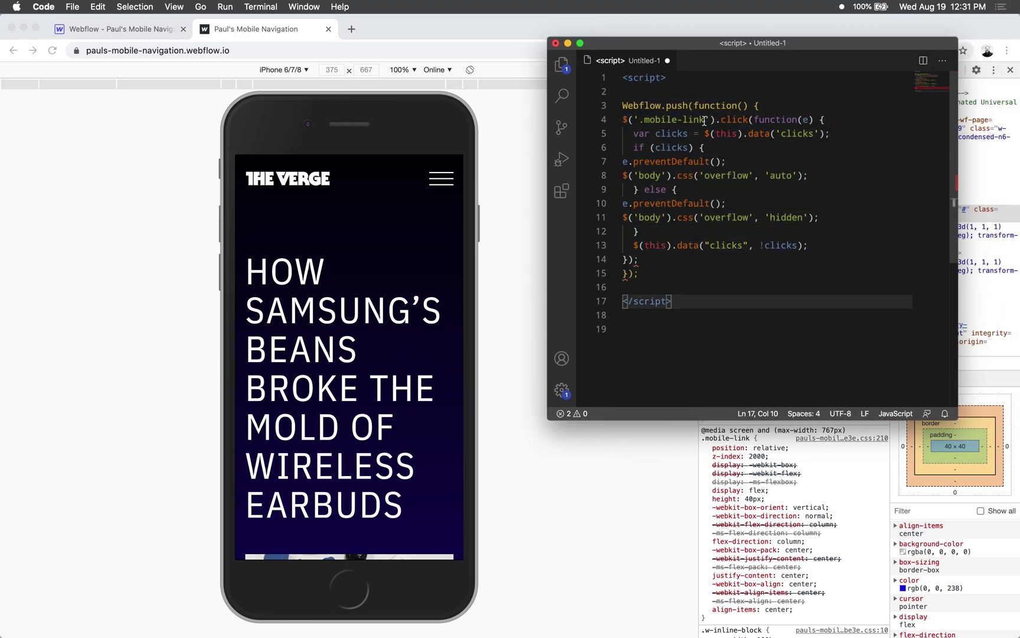
drag(705, 120, 644, 120)
key(super+Tab)
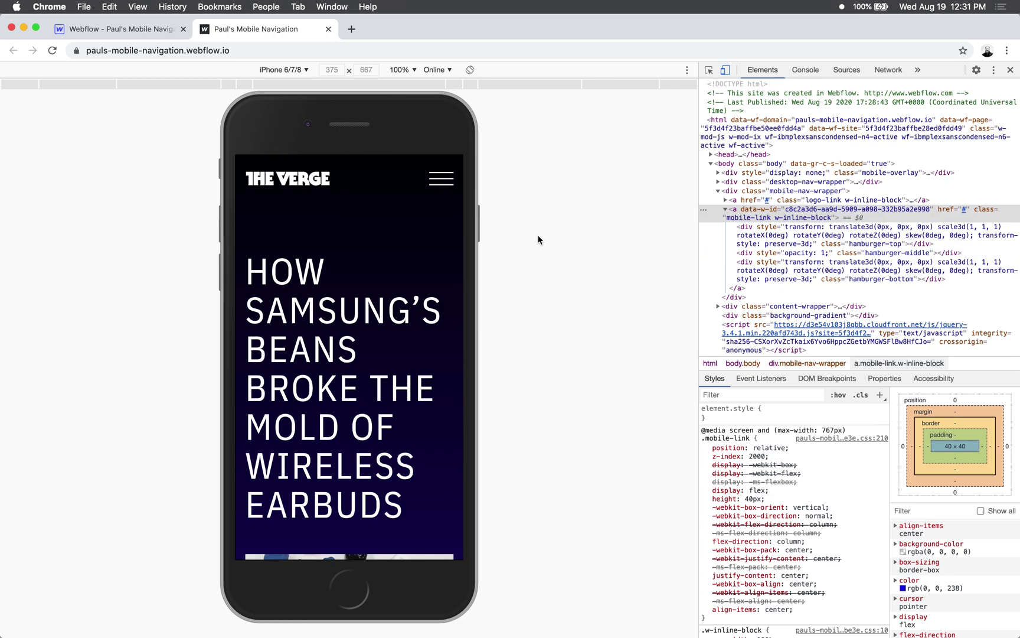
- Select and copy the entire script to take back to the browser
key(super+Tab)
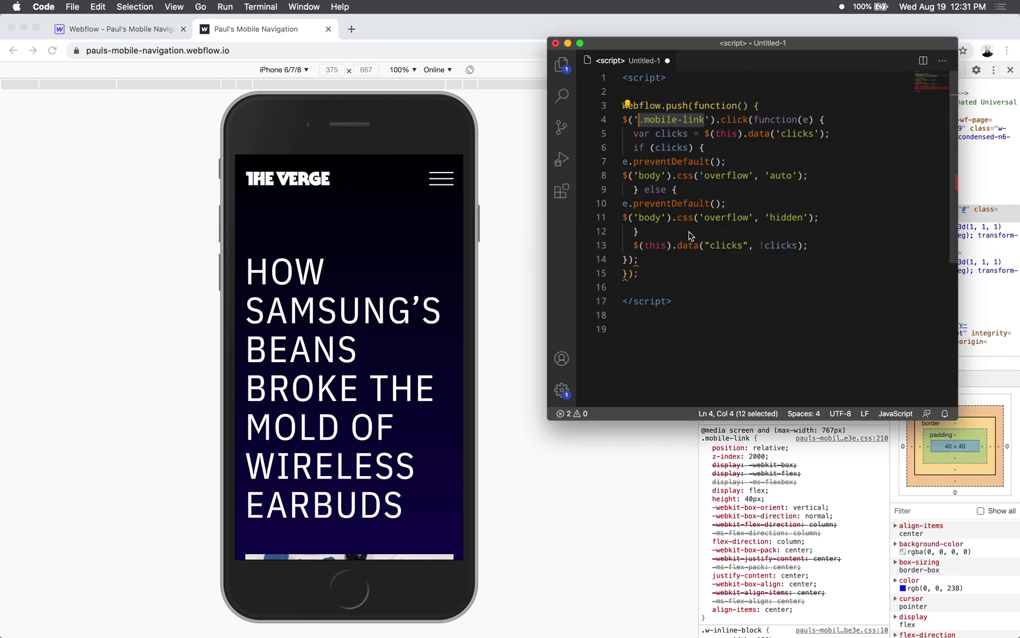
click(695, 243)
key(super+a)
key(super+c)
drag(675, 302, 584, 86)
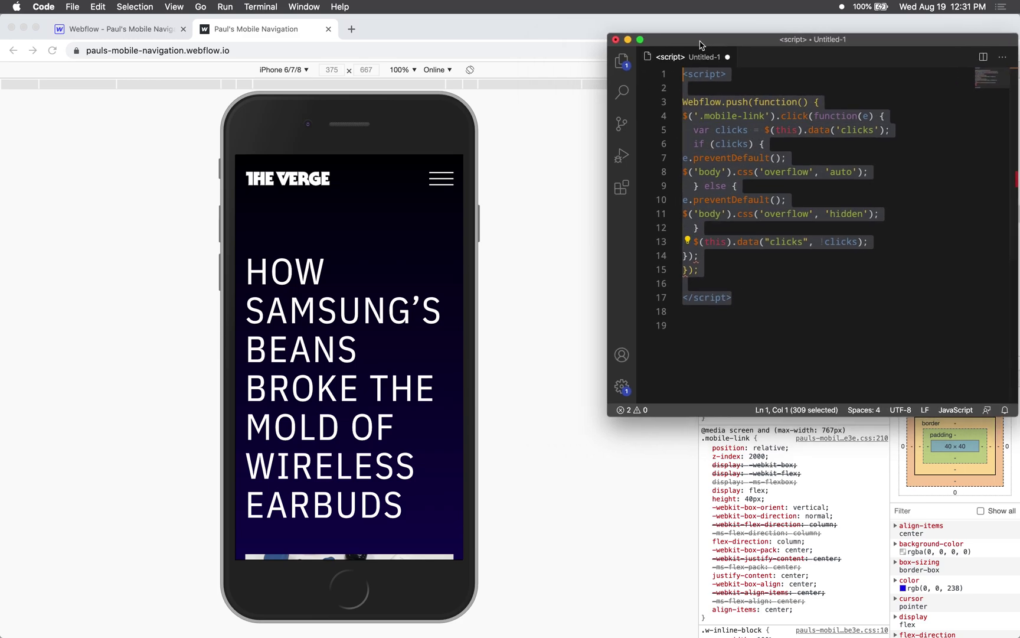
key(super+Tab)
- Paste the scroll-lock script into the Home page's Before body tag code and save
click(131, 33)
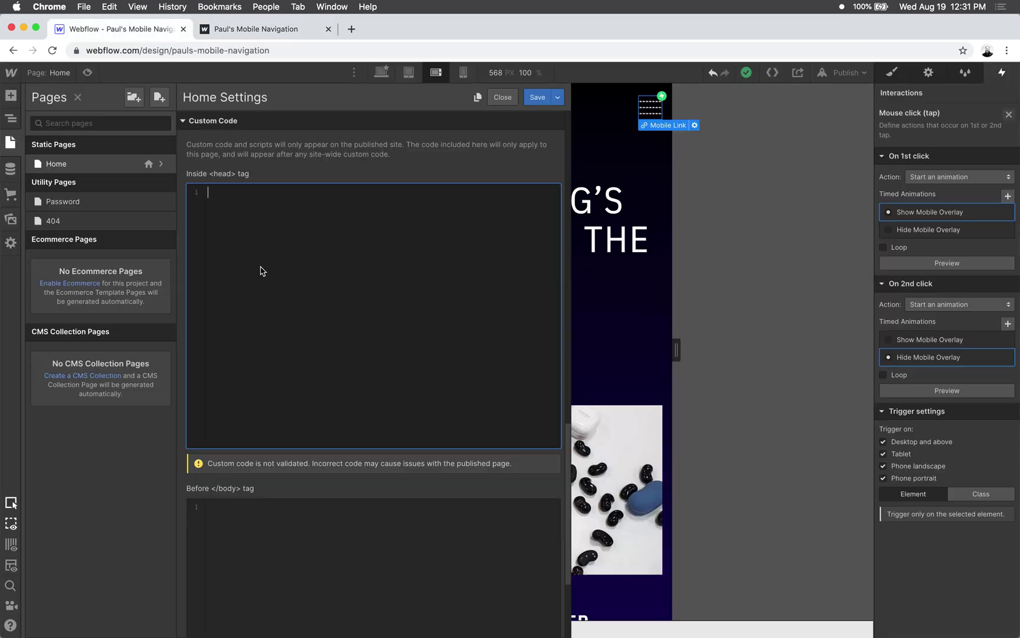
scroll(236, 494, down, 3)
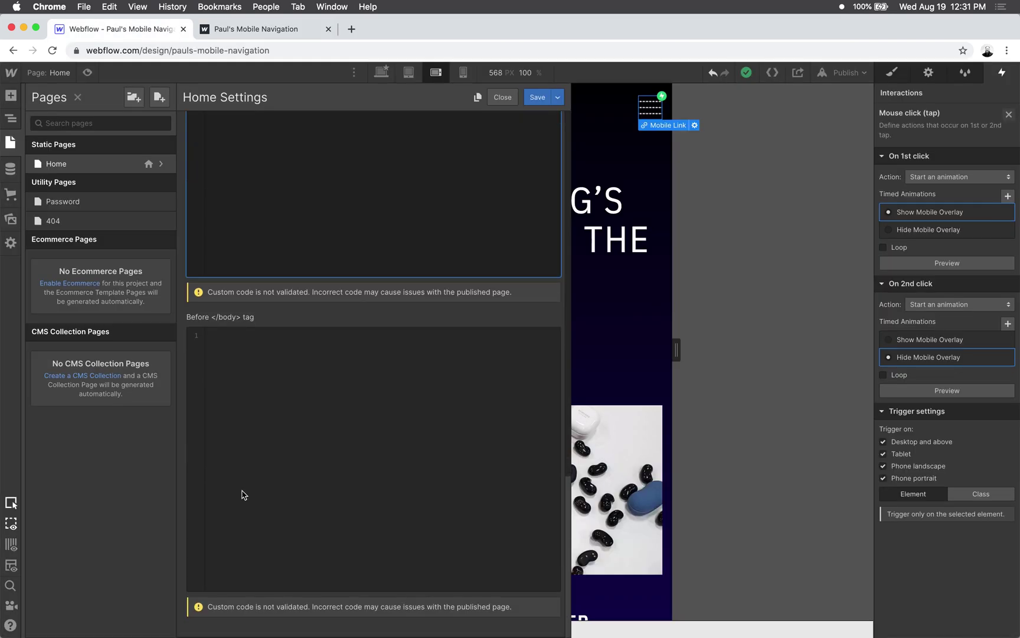
click(248, 401)
key(super+v)
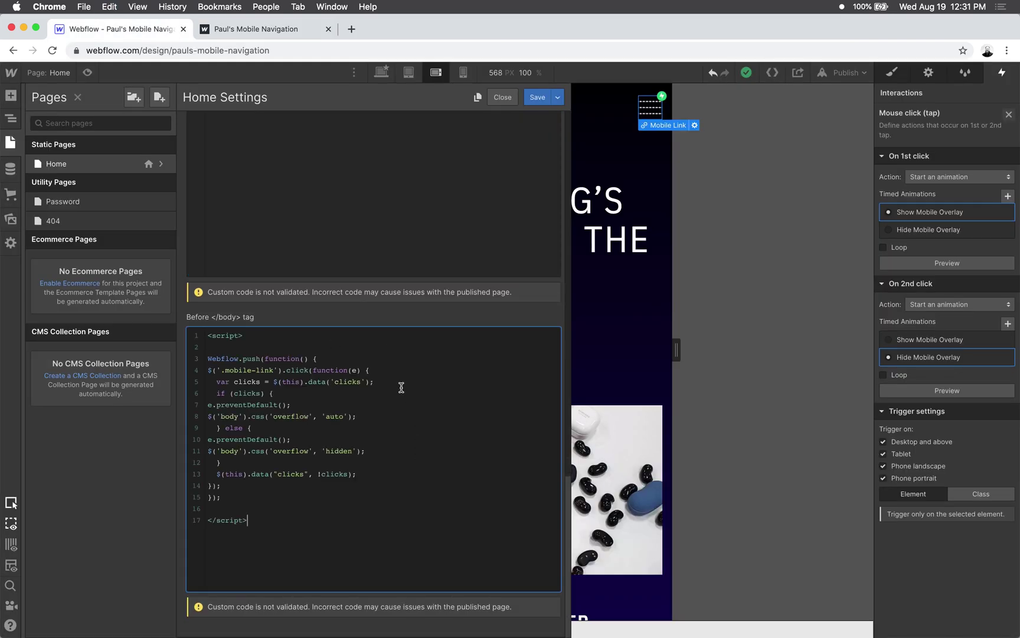
click(537, 97)
click(77, 96)
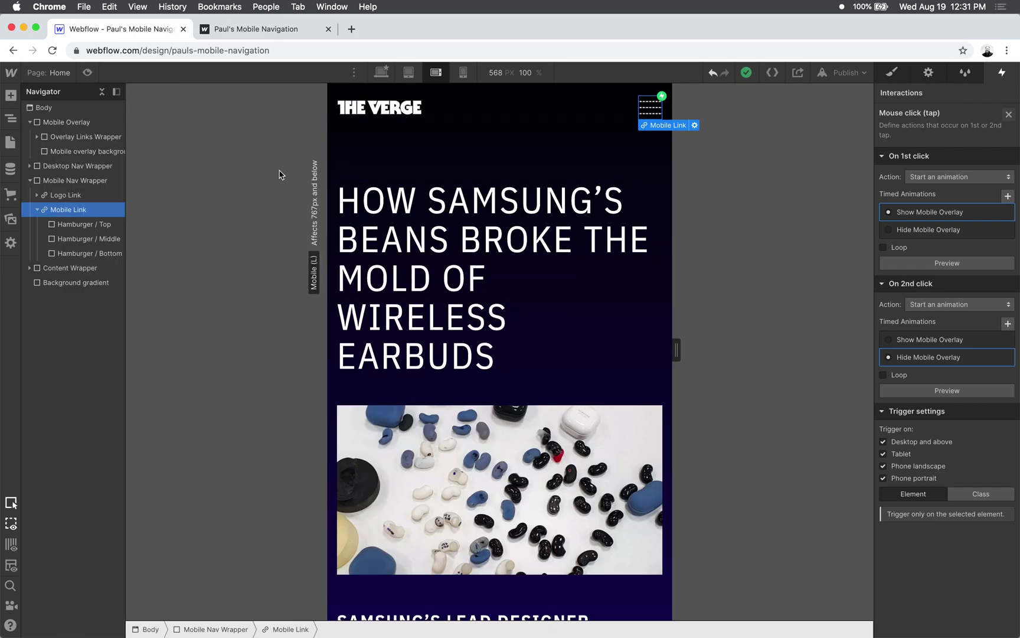
- Publish the site to its webflow.io domain and dismiss the confirmation
click(859, 74)
click(828, 223)
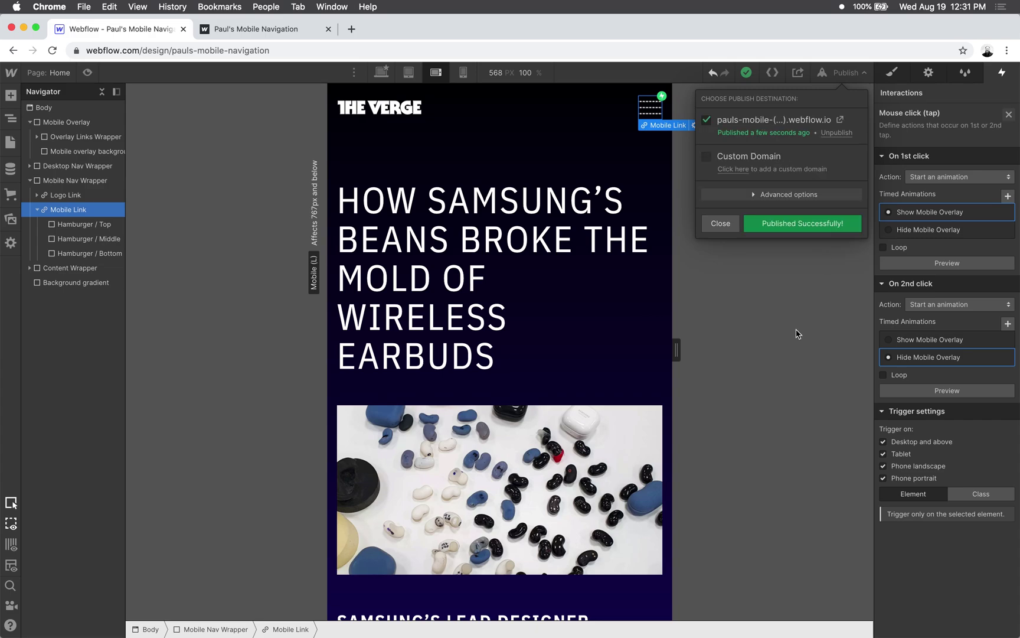
click(720, 224)
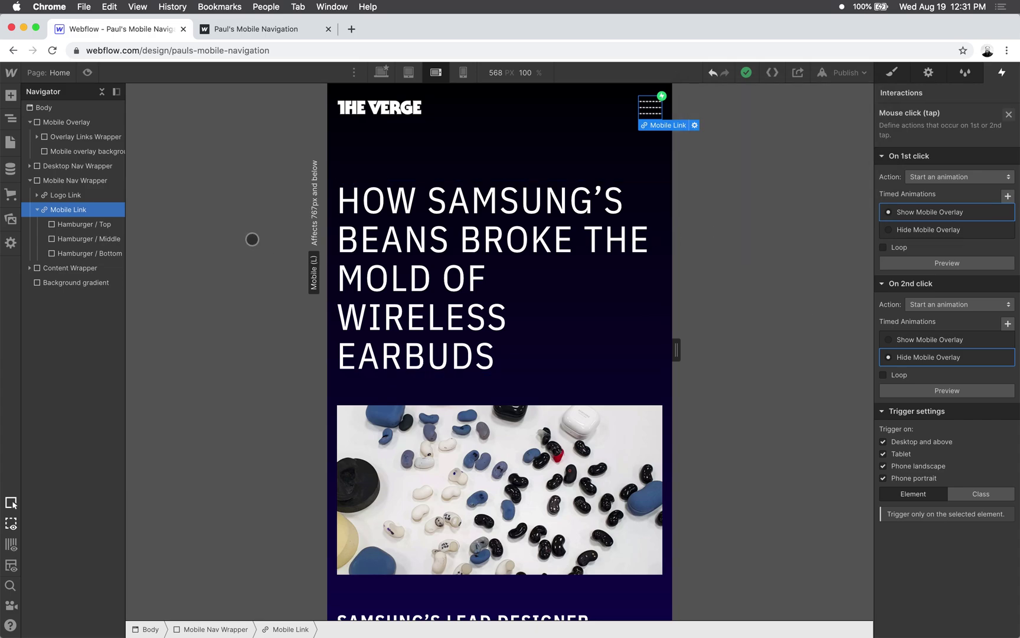
- Reload the republished live site, open and close the gradient menu, and test scrolling
key(ctrl+Tab)
key(super+r)
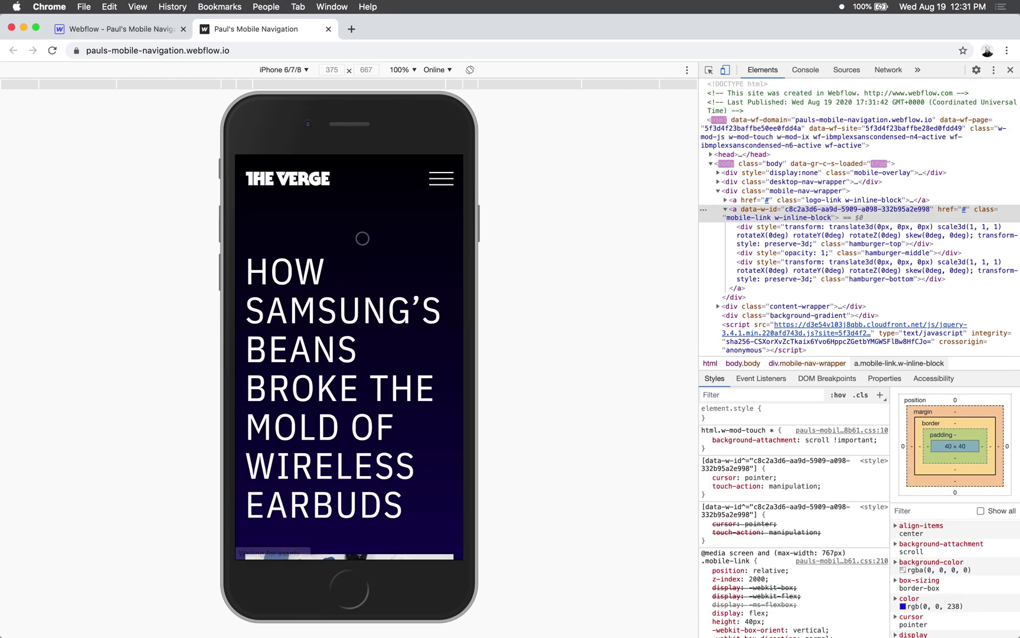
scroll(337, 390, down, 10)
scroll(378, 330, up, 10)
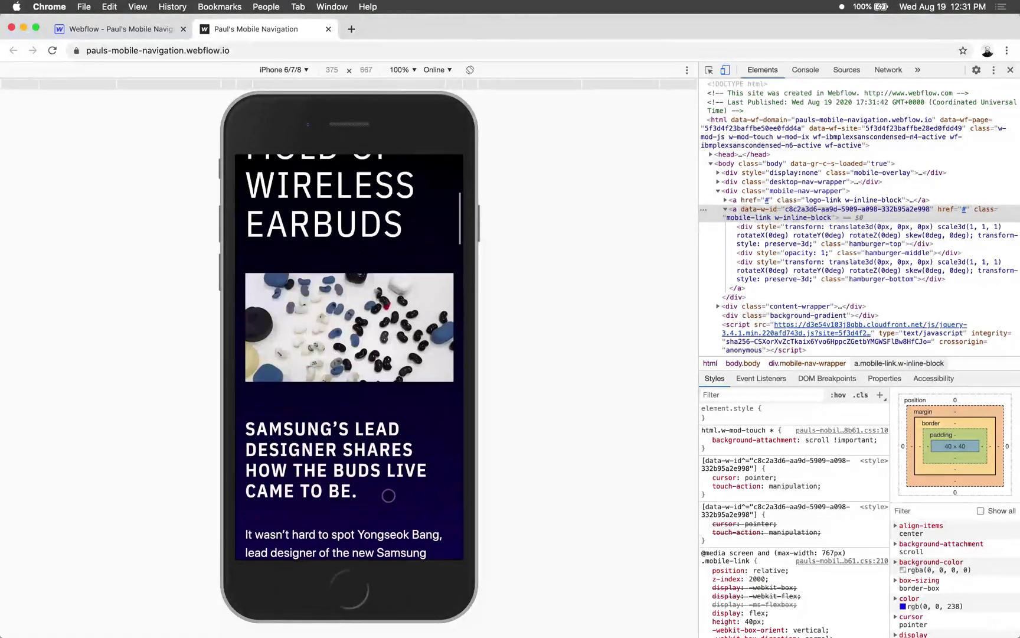
click(437, 179)
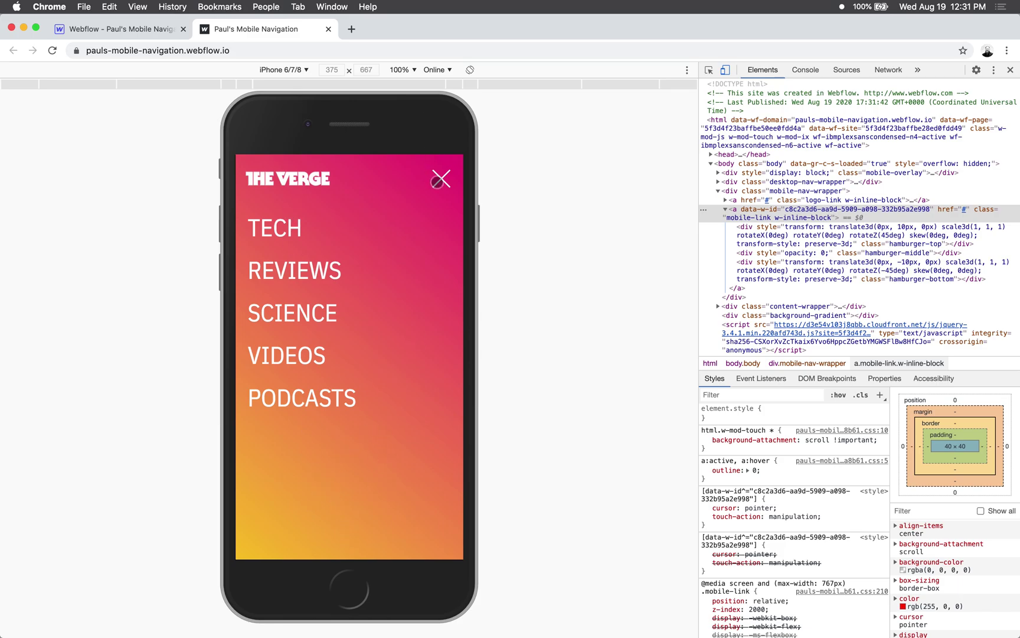
click(436, 179)
scroll(408, 298, down, 15)
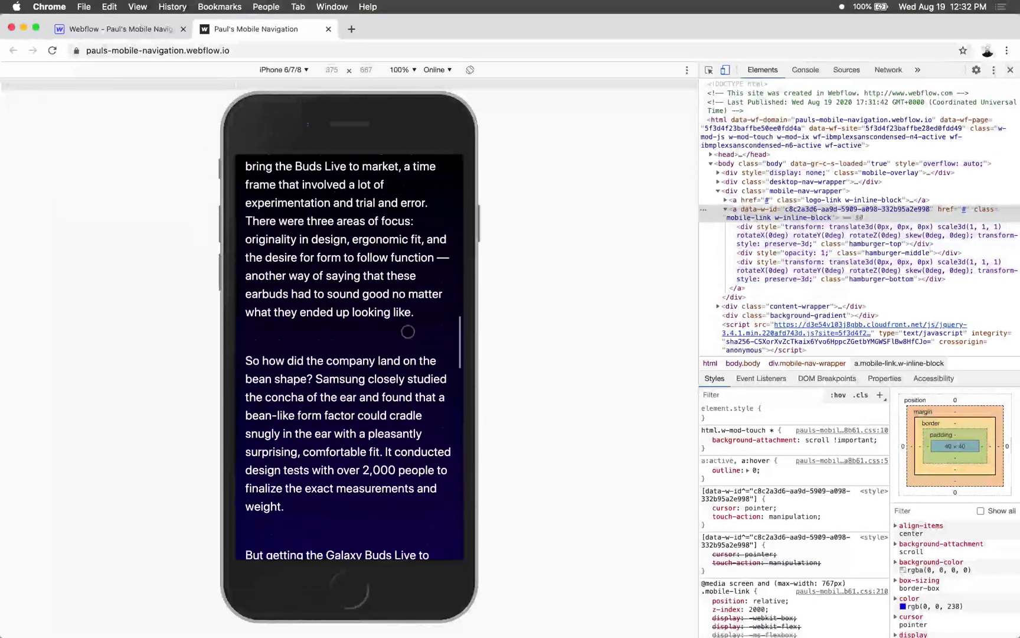
scroll(404, 540, up, 5)
scroll(404, 541, up, 10)
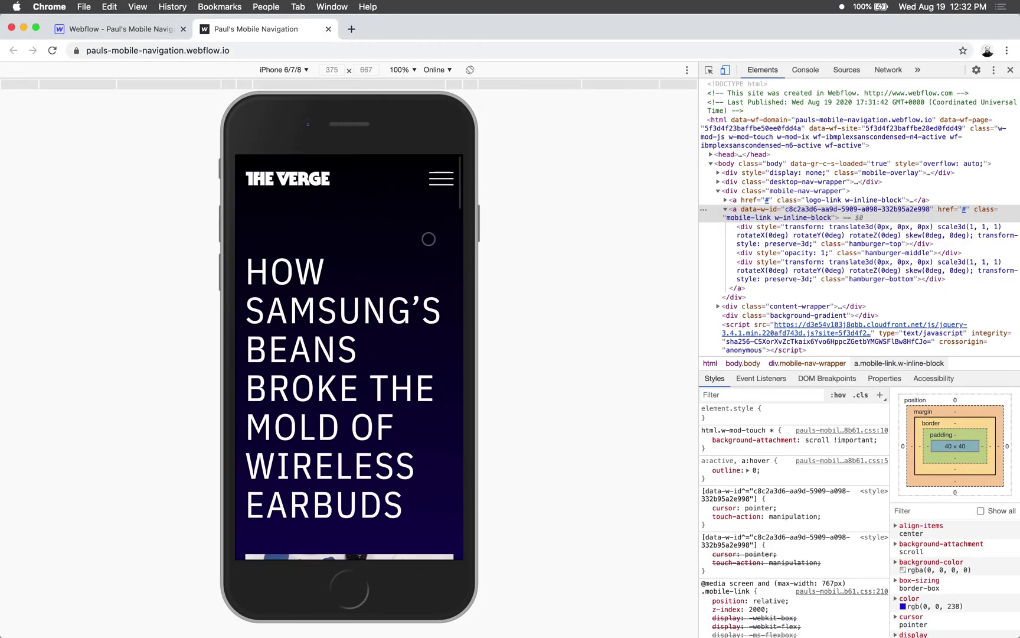
- Reopen and close the menu again to confirm body overflow toggles between hidden and auto
click(440, 179)
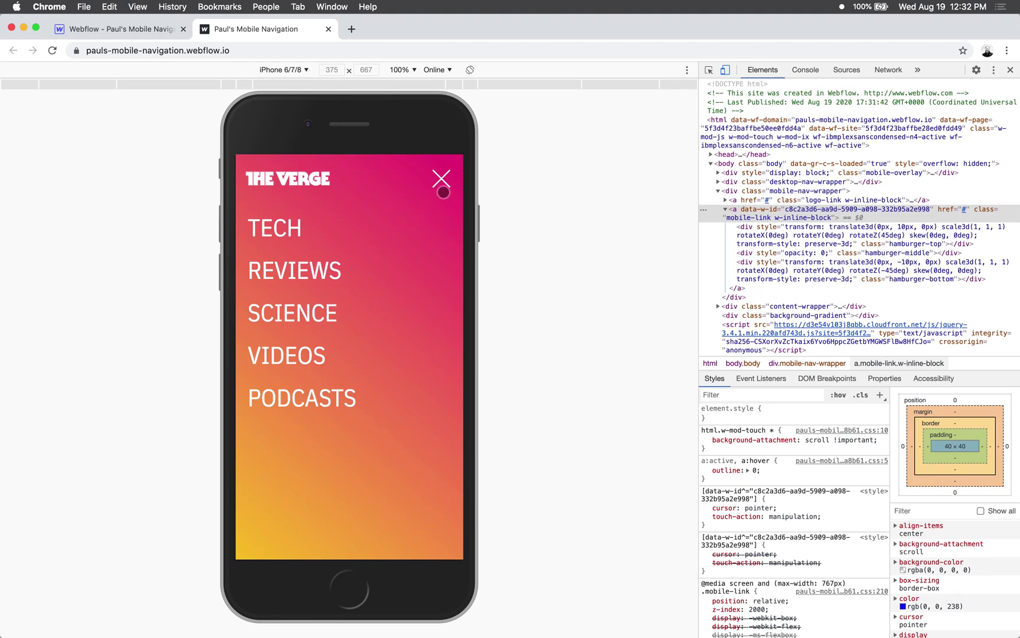
click(441, 179)
scroll(361, 342, down, 10)
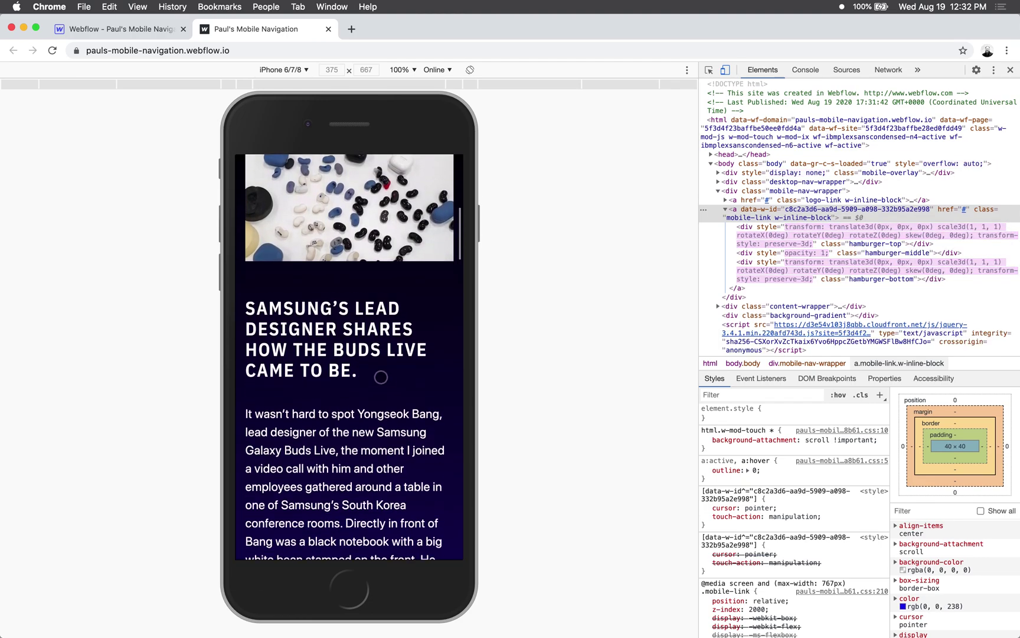
scroll(397, 261, up, 10)
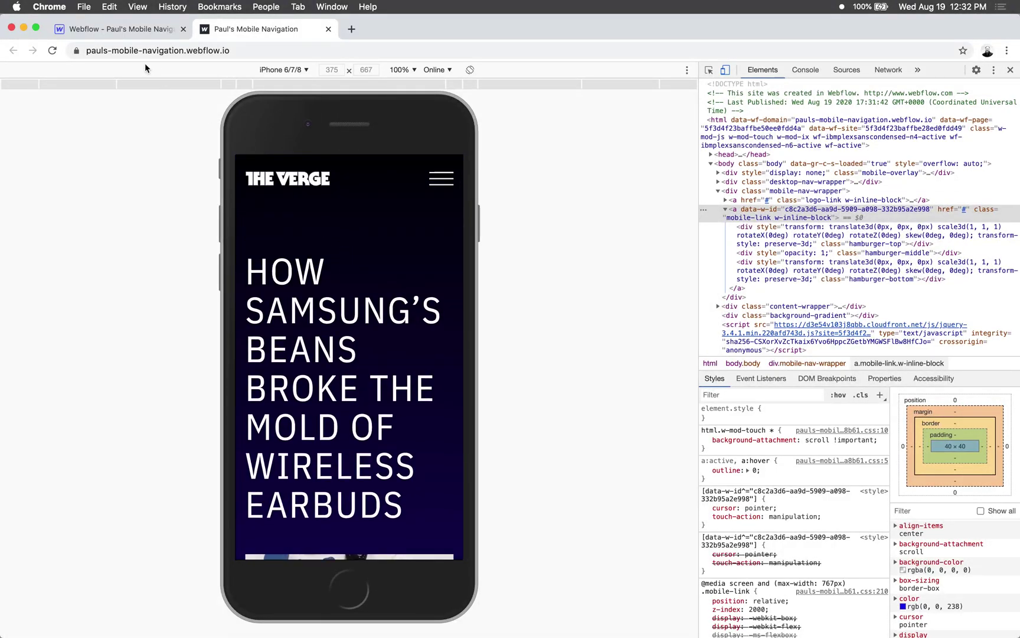
click(129, 32)
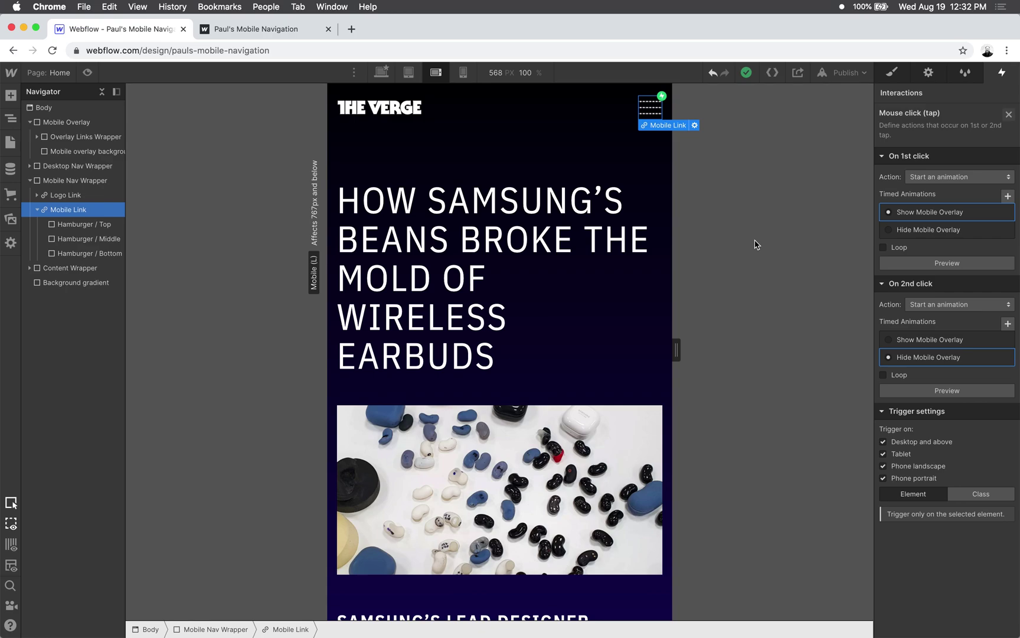
click(293, 32)
click(440, 186)
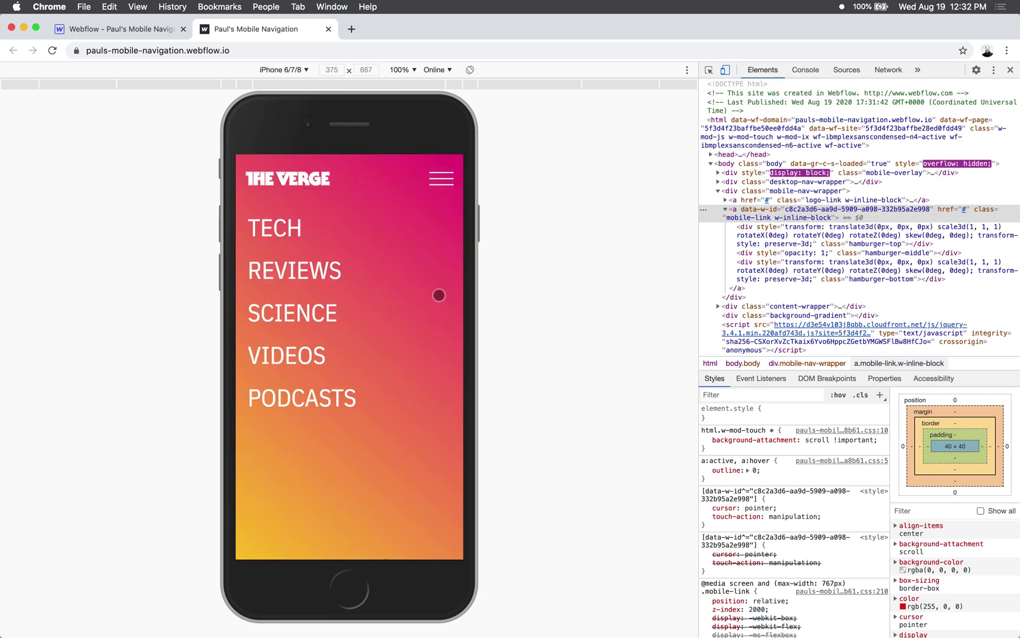
click(440, 186)
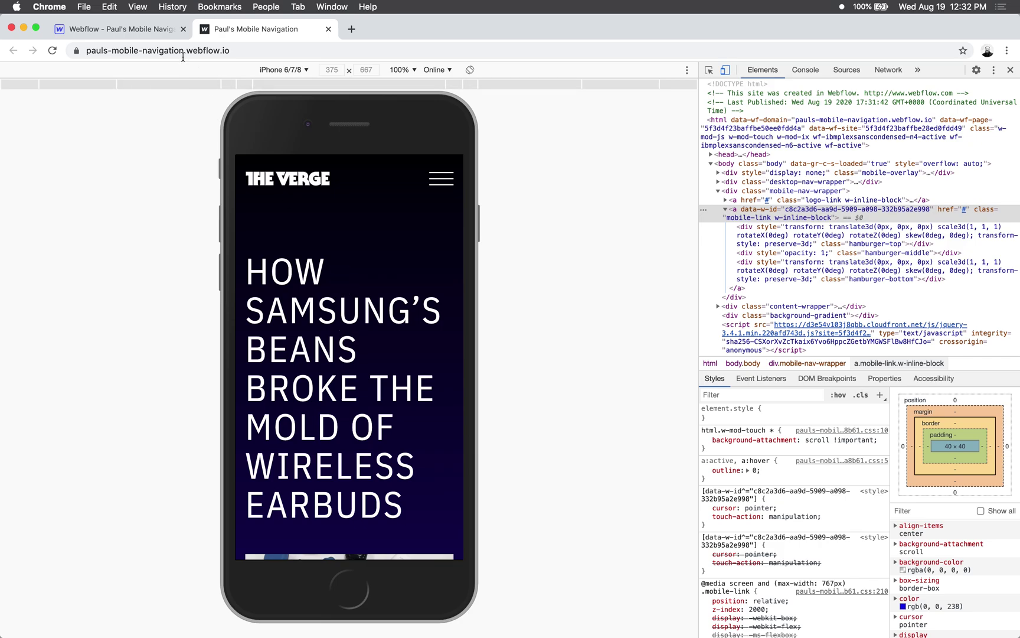
- Shift the six hamburger and link actions in Show Mobile Overlay from 0.30 to 0.00
click(152, 27)
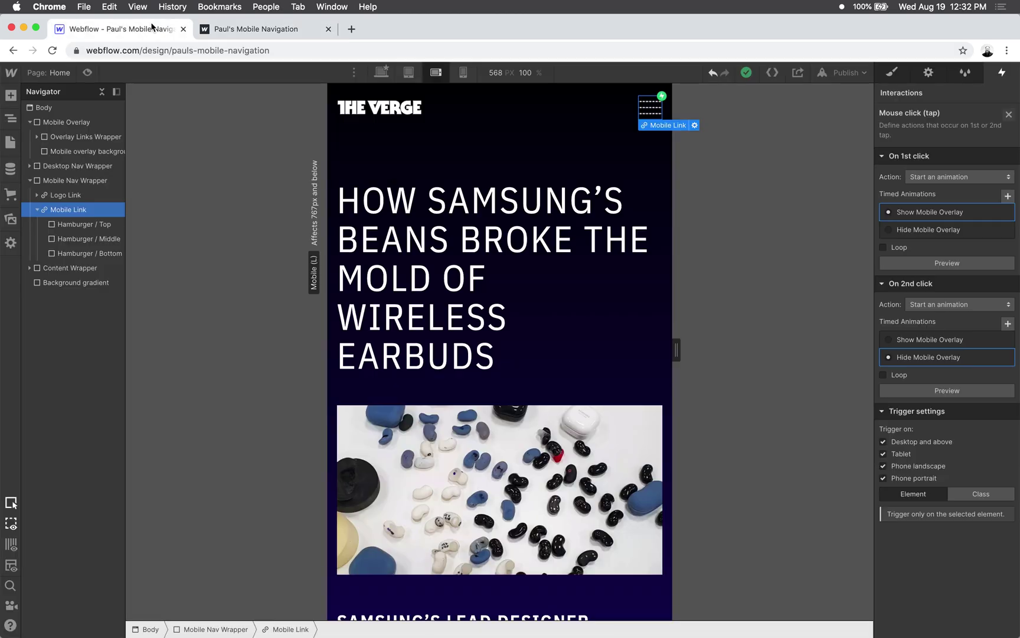
click(994, 212)
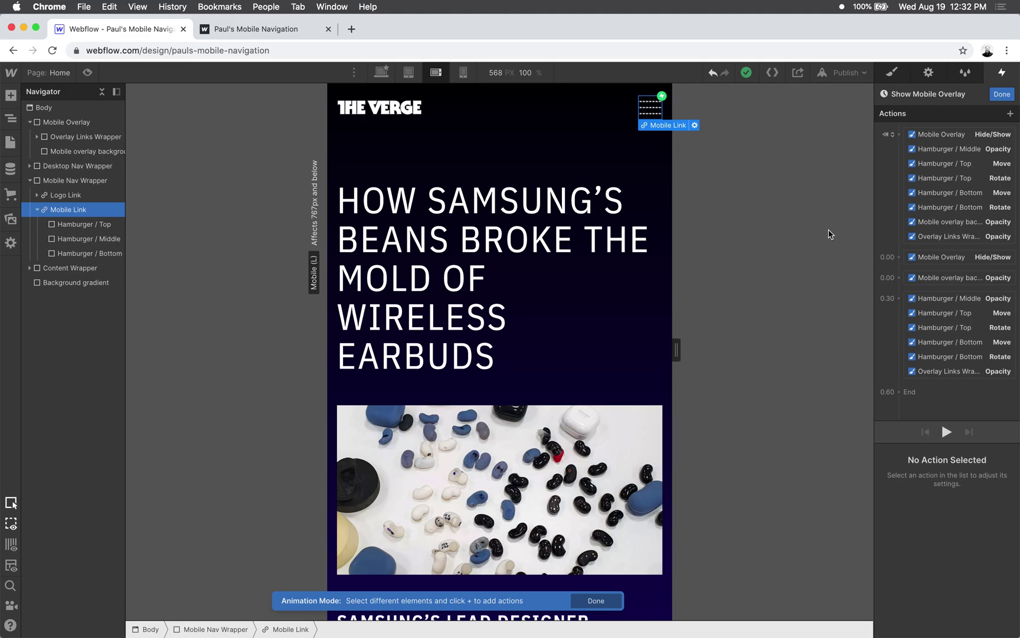
click(945, 302)
shift+click(957, 376)
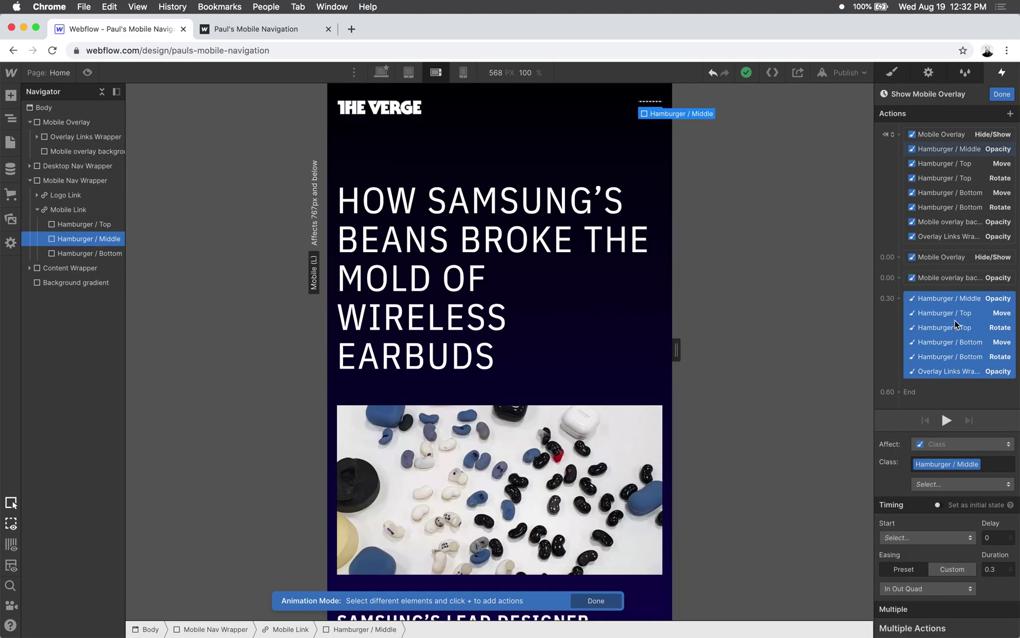
drag(951, 302, 951, 270)
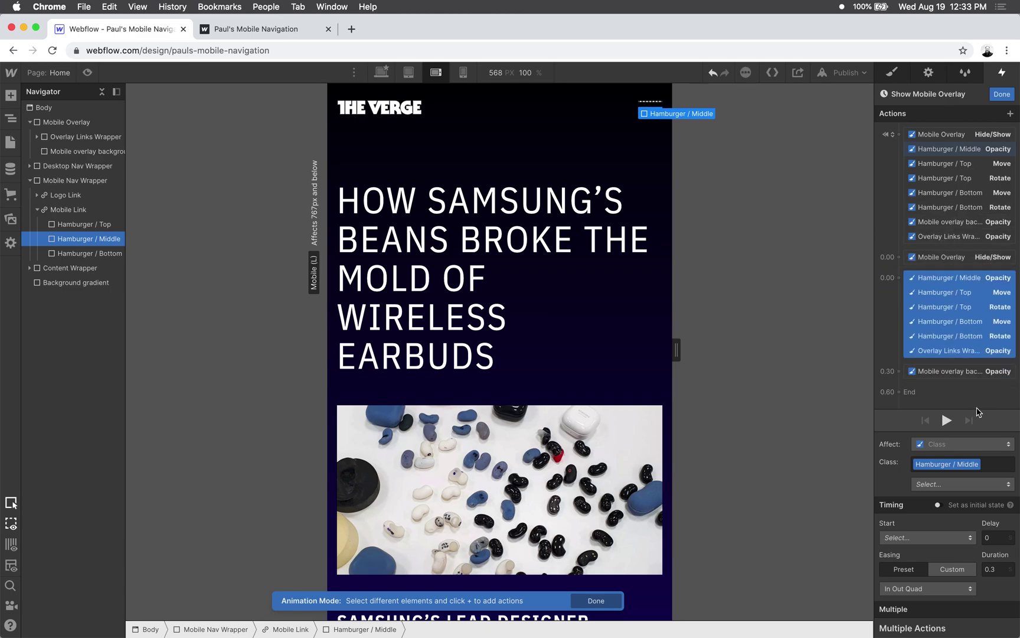
- Preview the updated animation and republish the site to its webflow.io domain
click(946, 420)
click(944, 423)
click(945, 422)
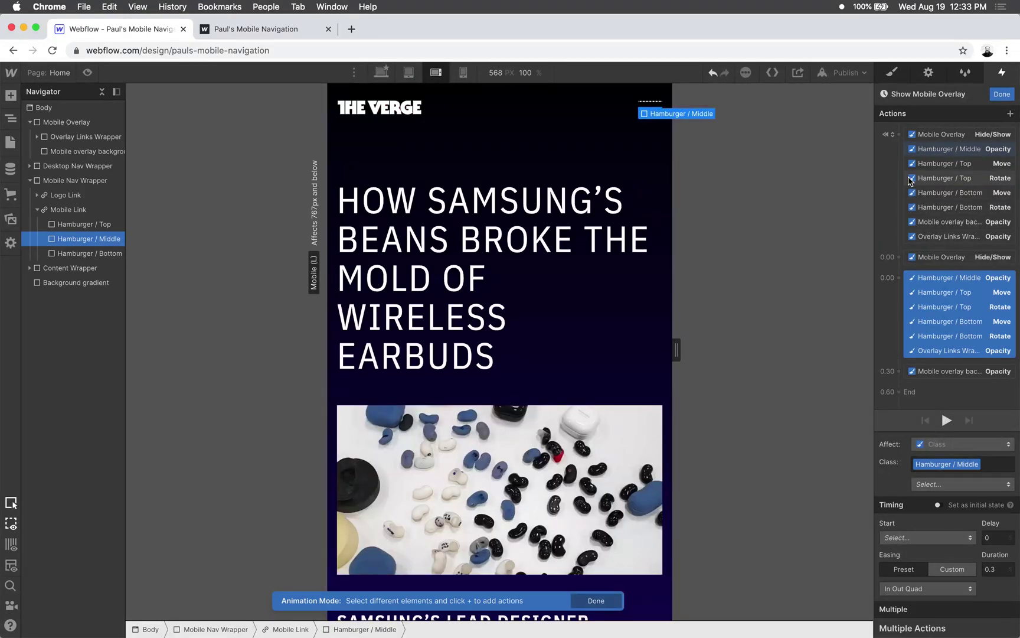
click(846, 72)
click(803, 224)
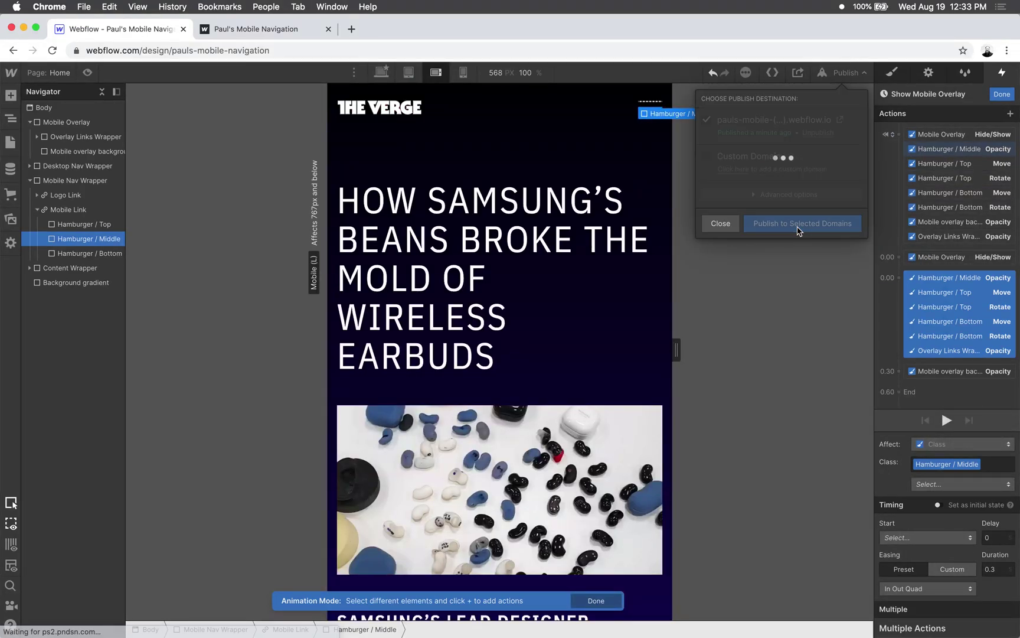